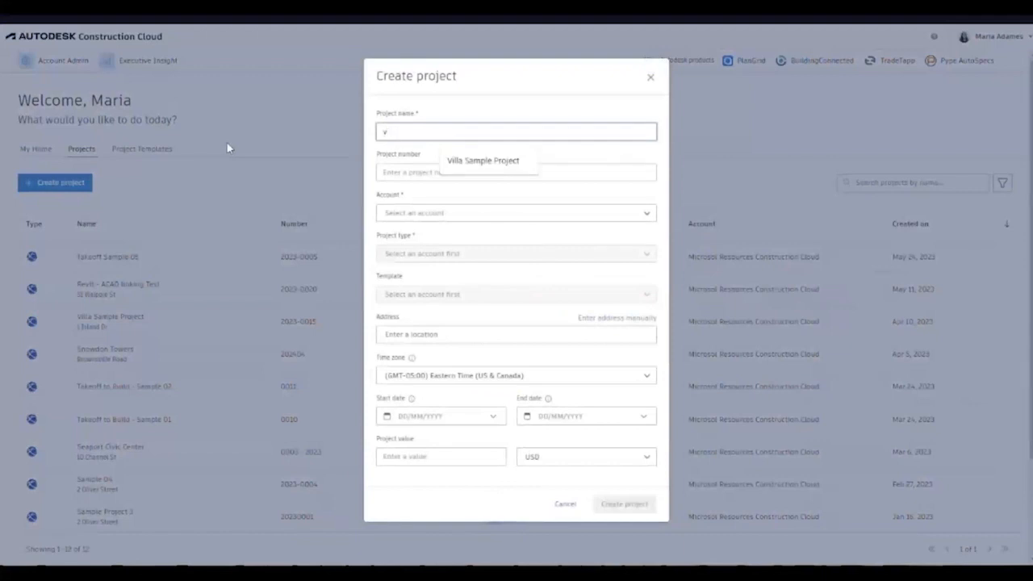
- Enter name Villa Sample Project 02, number 2023-0025, Microsol Resources account and Single-Family Housing type
key(Down)
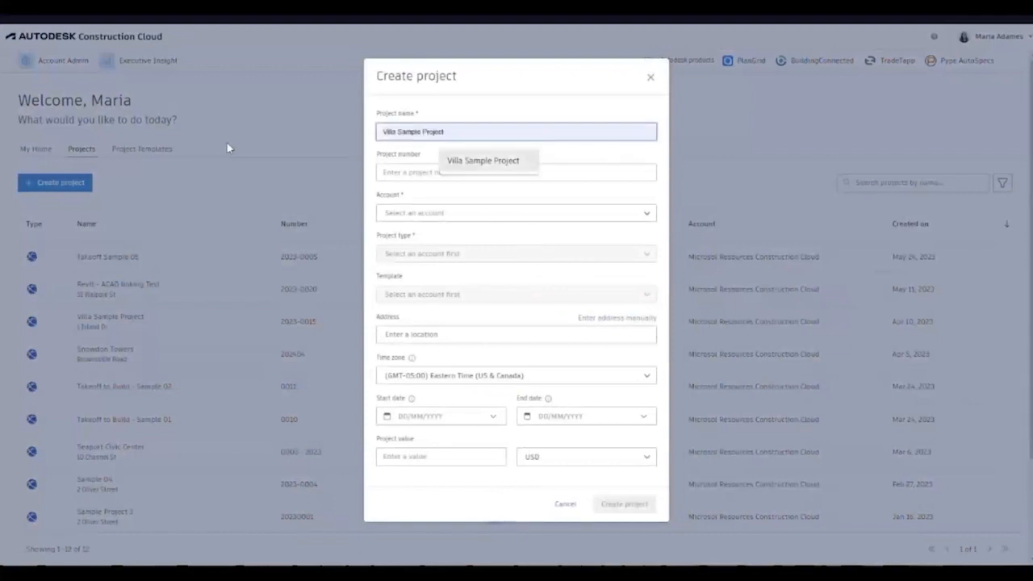
click(516, 161)
click(484, 173)
text(2023)
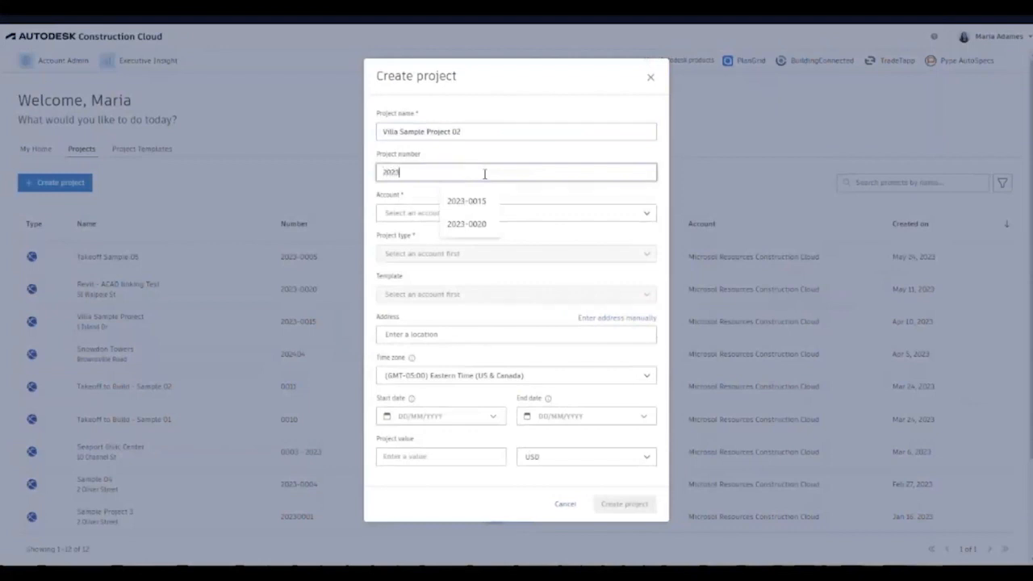
text(-0025)
click(471, 215)
click(470, 233)
click(506, 252)
scroll(512, 314, down, 4)
scroll(512, 314, down, 6)
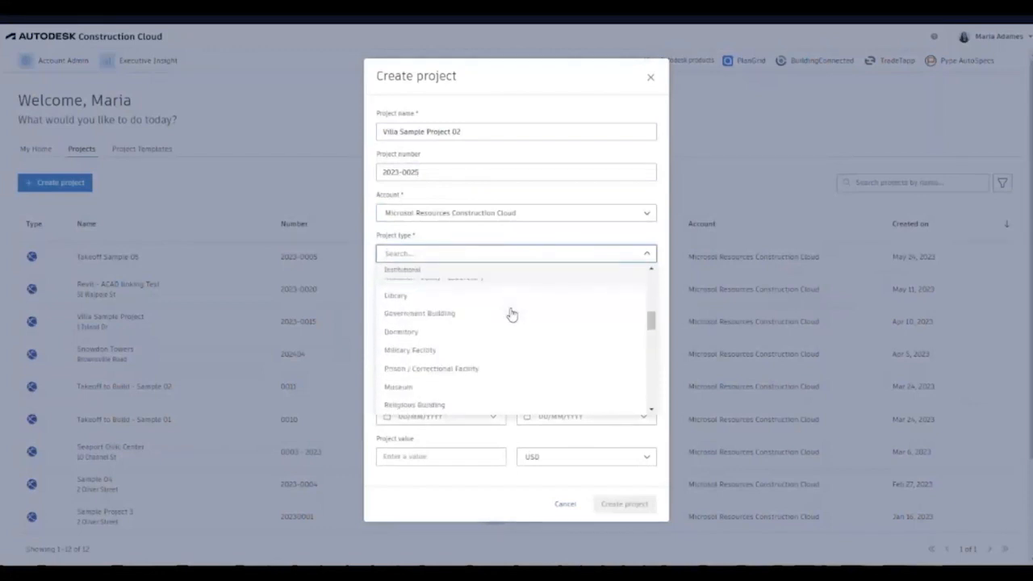
scroll(510, 313, down, 3)
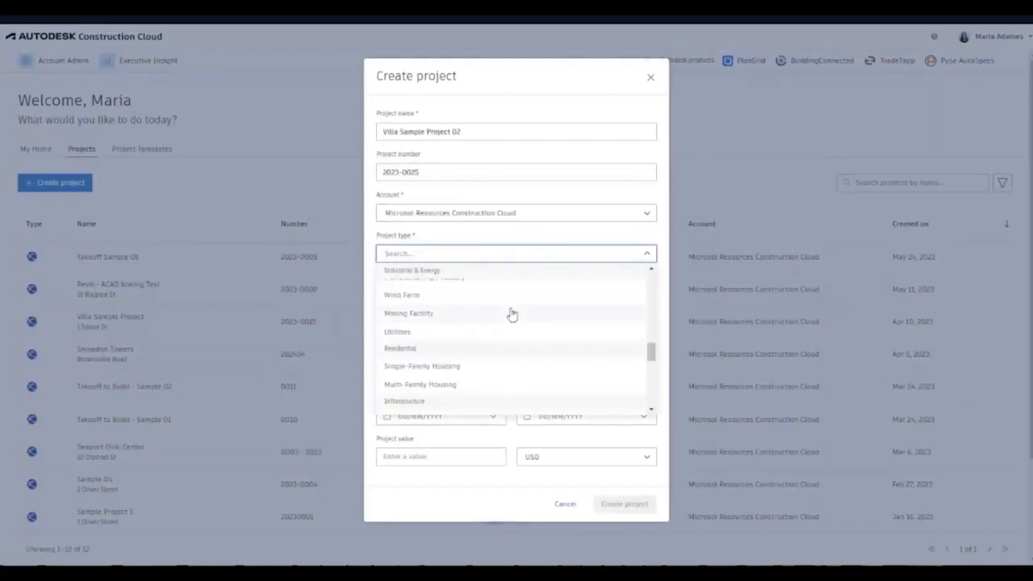
click(430, 368)
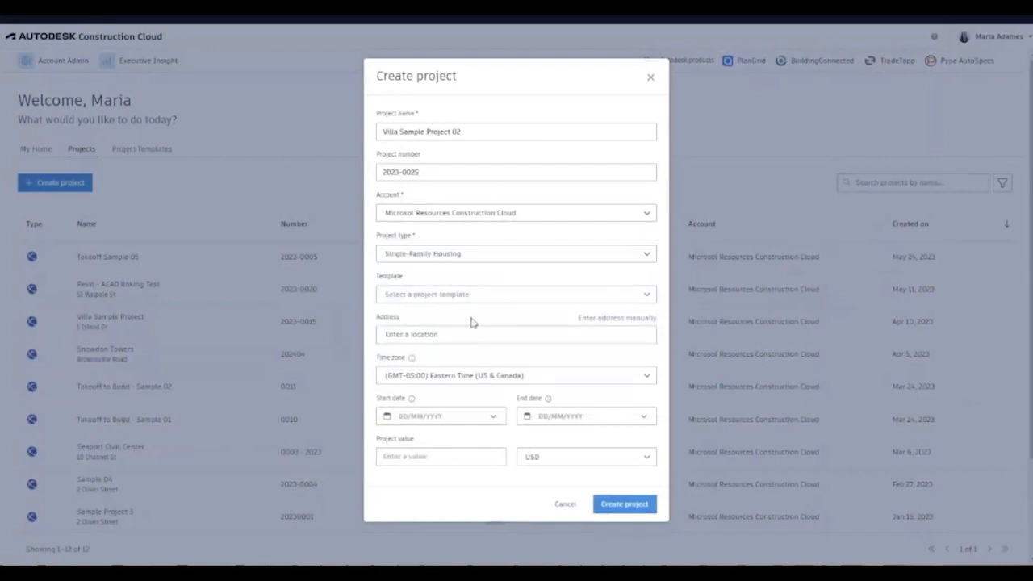
- Leave the template unset and pick the project address in Key Biscayne, Florida
click(618, 295)
scroll(605, 368, down, 3)
scroll(605, 368, up, 3)
click(597, 292)
click(460, 334)
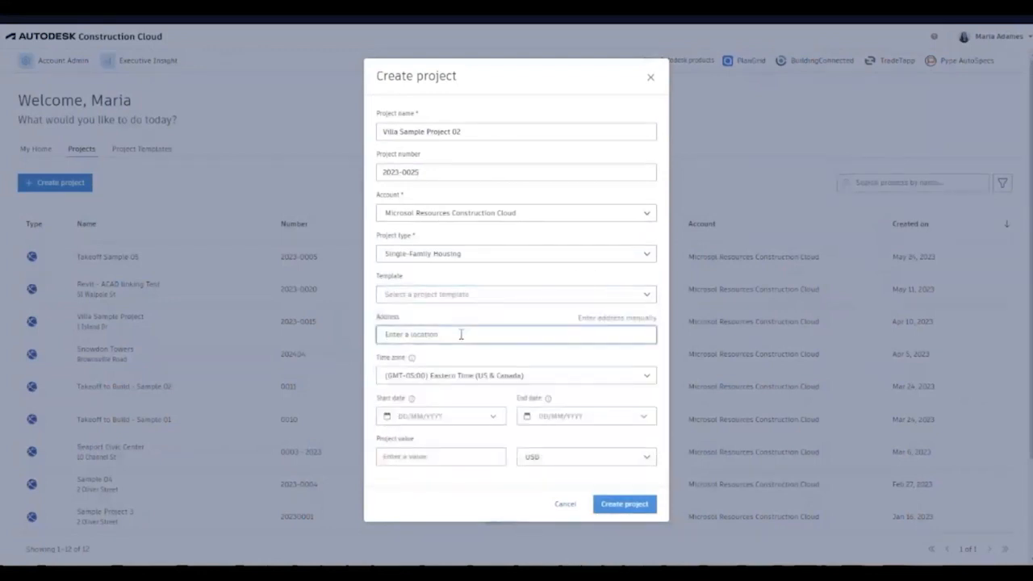
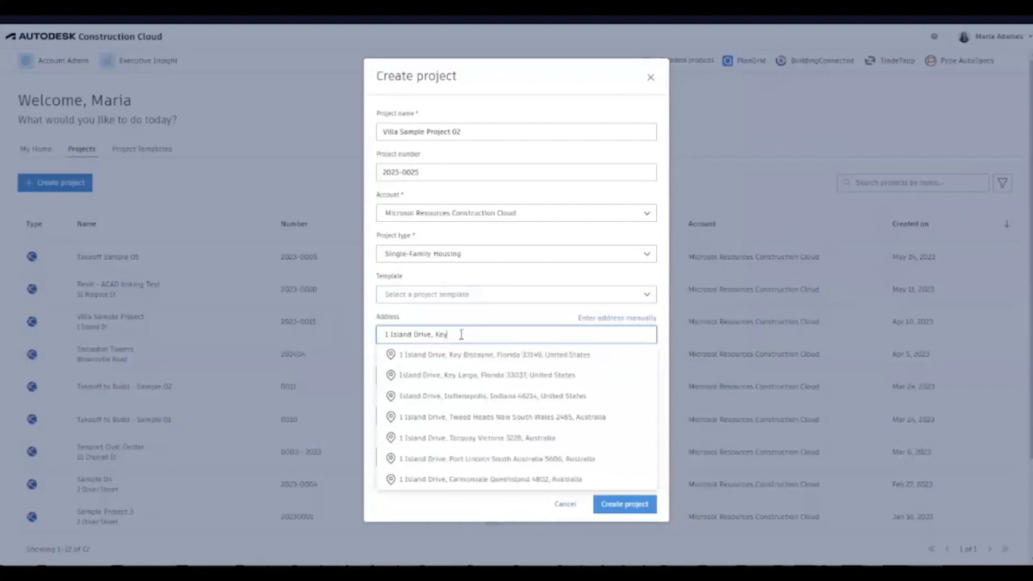
click(477, 357)
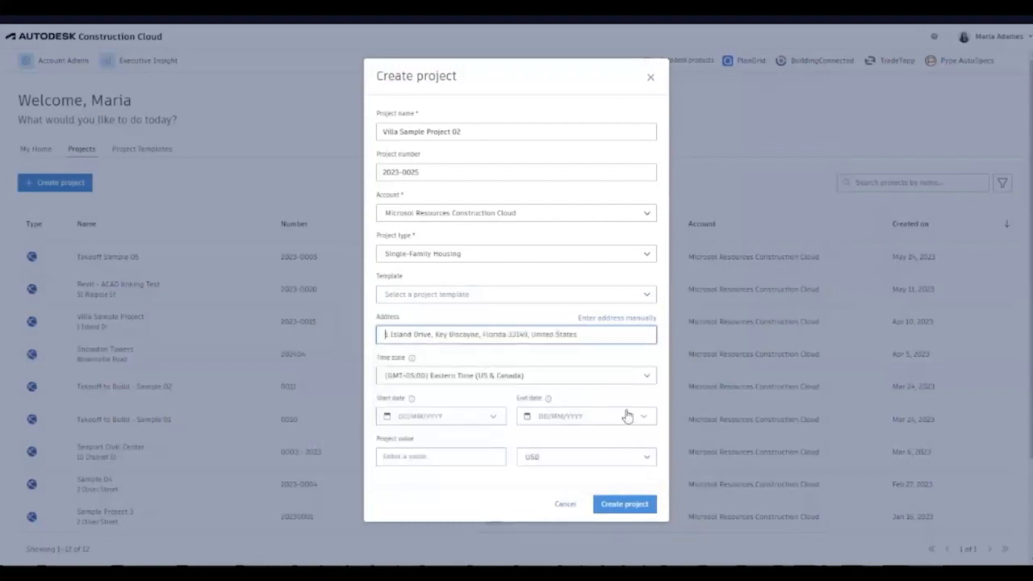
- Set dates 5/1/2023 to 6/1/2024 and the project value, then create the project
click(453, 417)
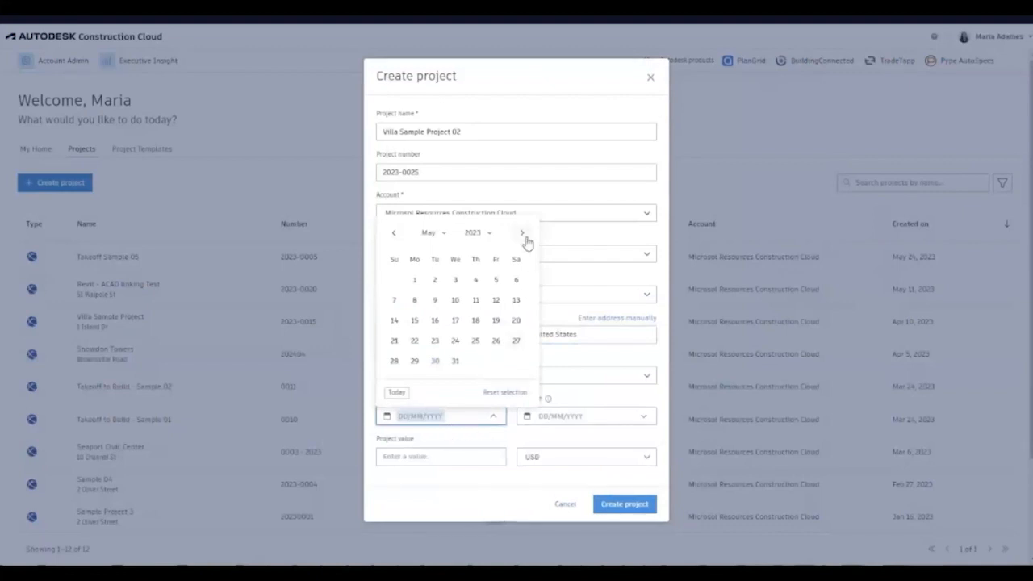
click(414, 283)
click(549, 418)
click(661, 235)
click(613, 232)
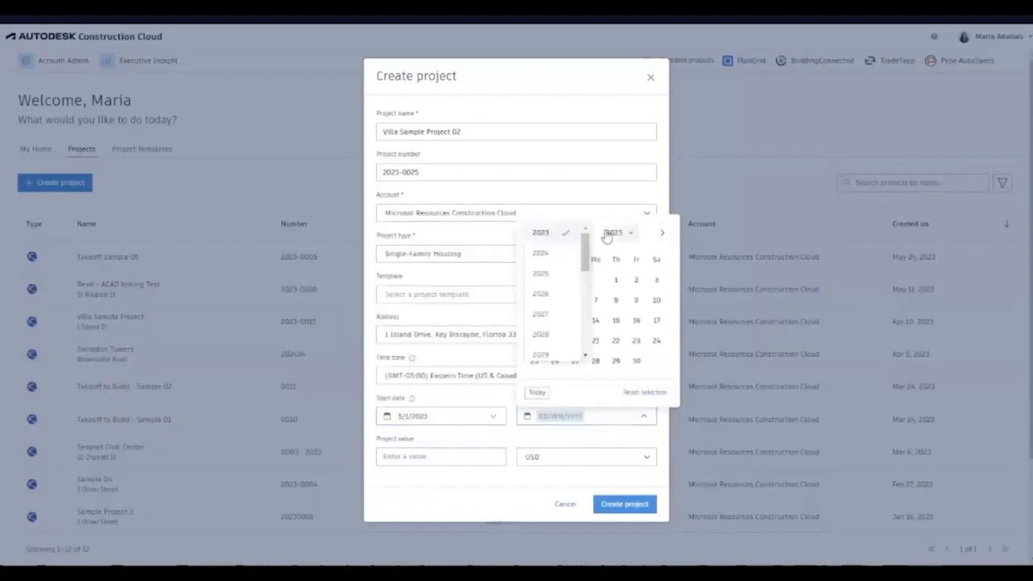
click(549, 265)
click(656, 260)
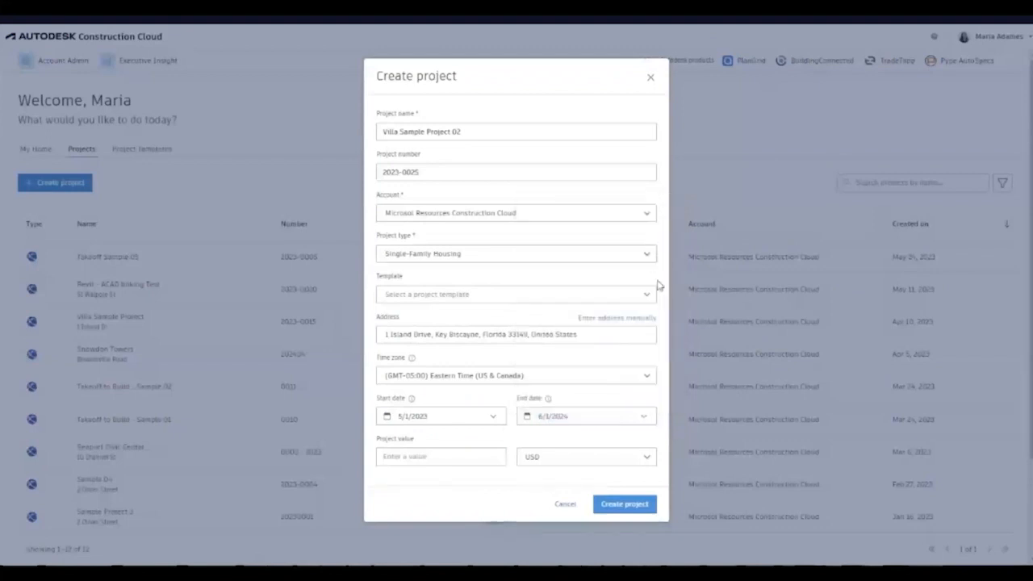
click(466, 456)
text(5000000)
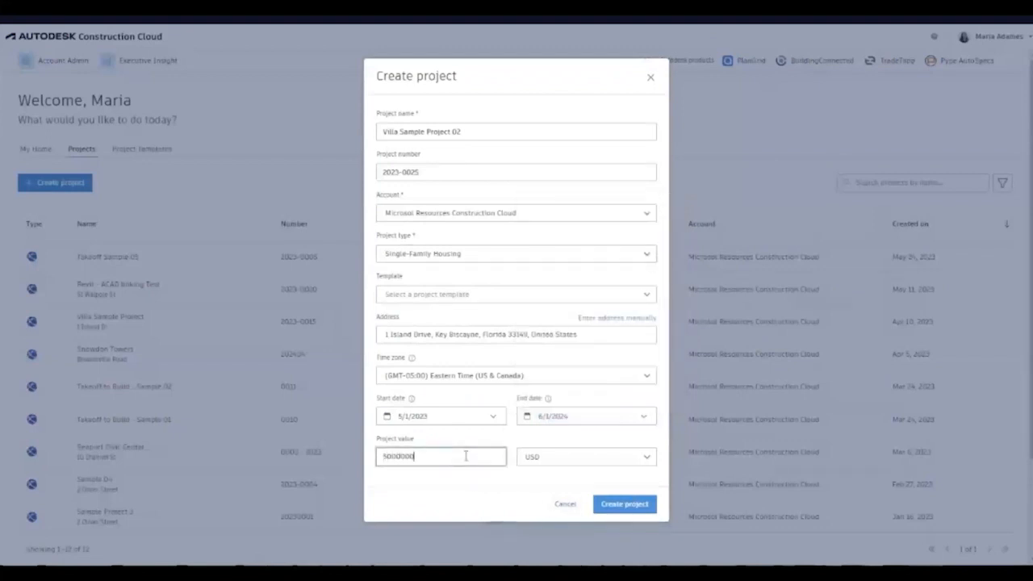
click(644, 508)
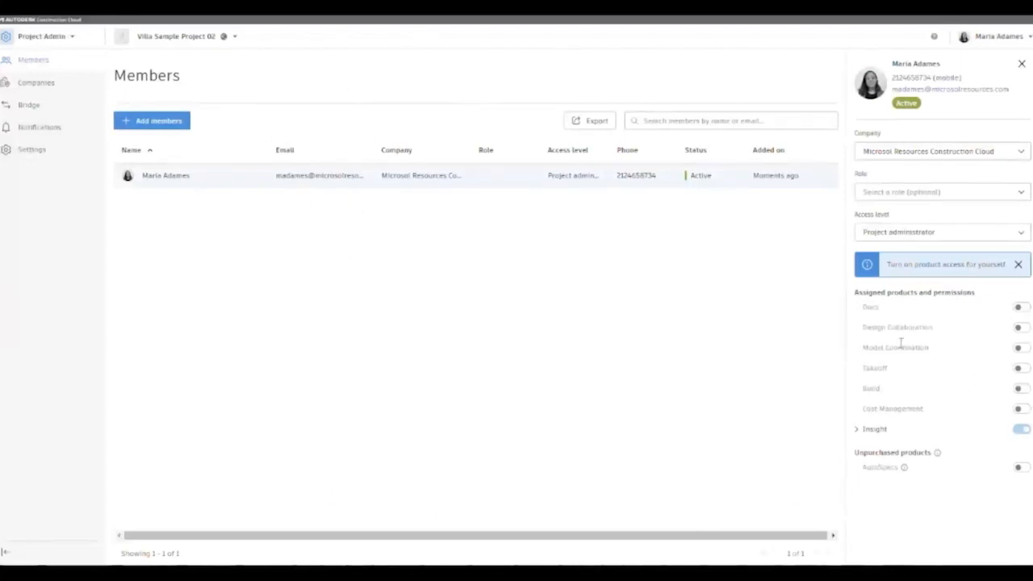
- Turn on your own Docs access and set your role to Architect, keeping Project administrator access
click(1020, 310)
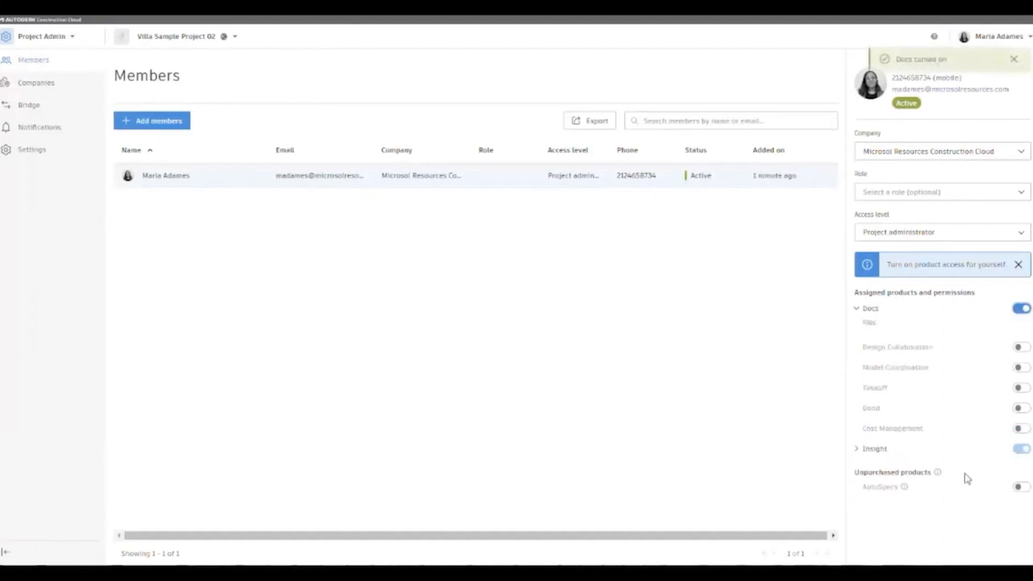
click(1019, 266)
click(1021, 193)
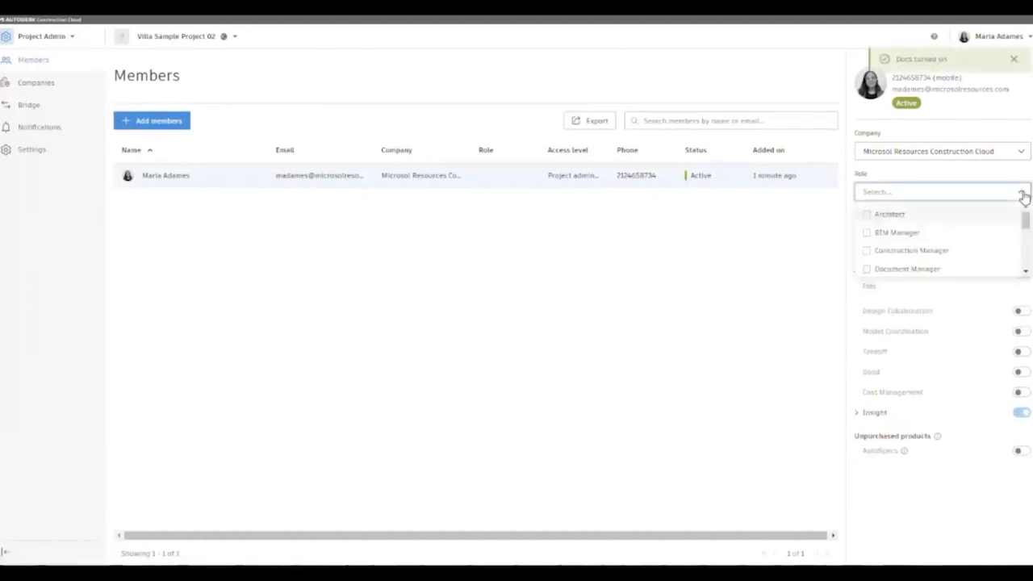
click(866, 214)
click(986, 176)
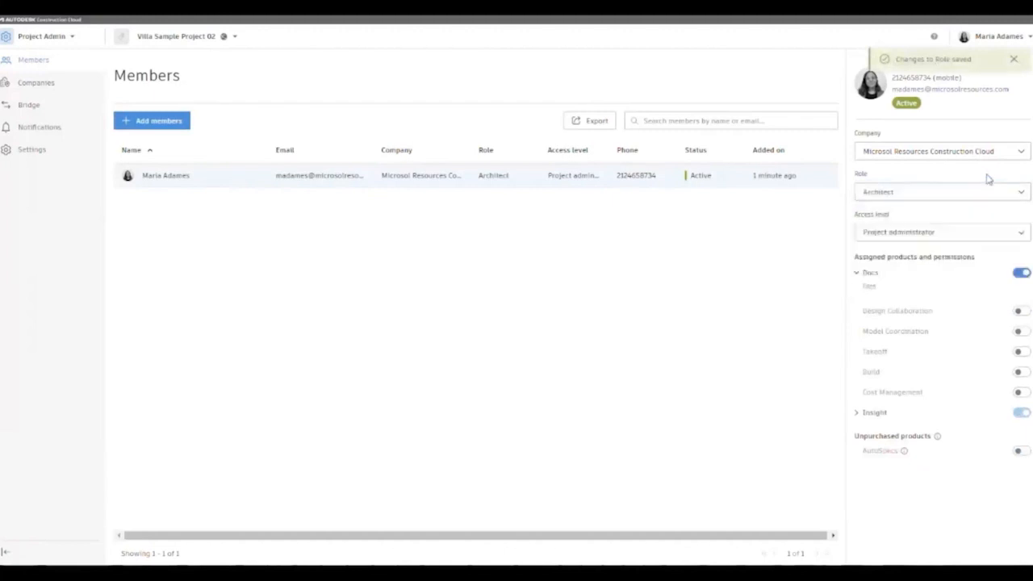
click(965, 240)
click(965, 239)
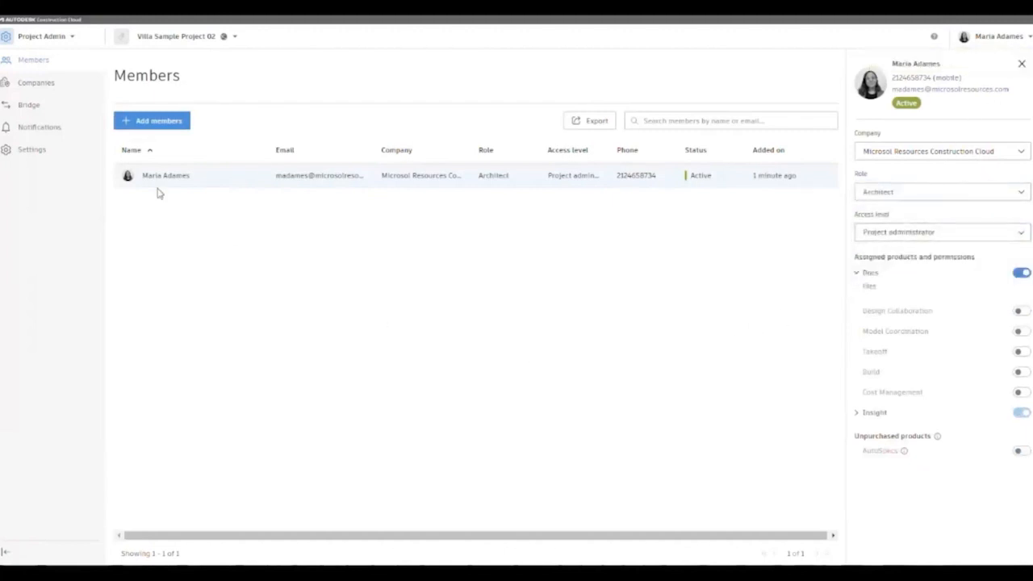
- Add the colleagues' e-mail addresses and the consulting services contact as new project members
click(146, 123)
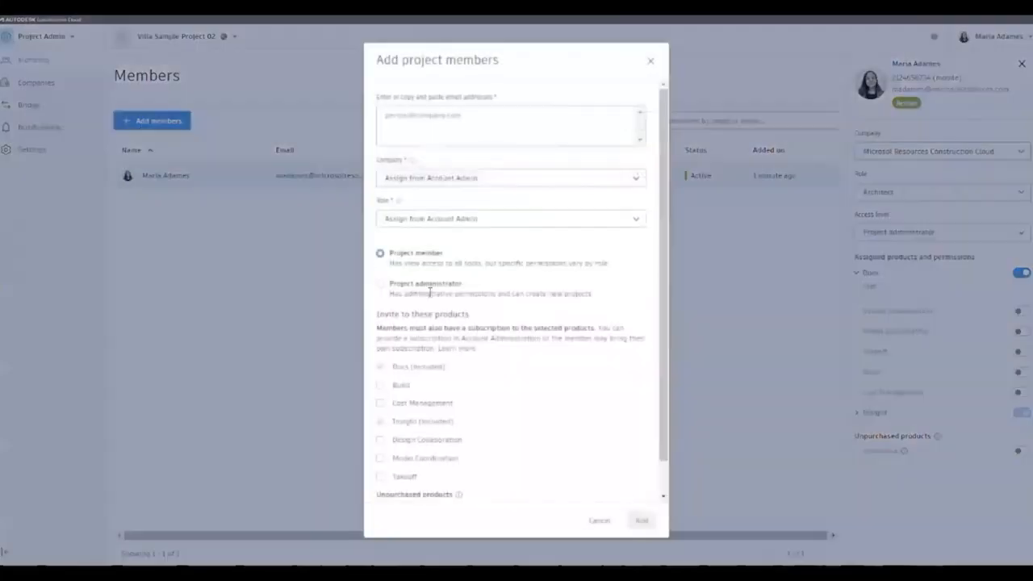
click(444, 113)
key(ctrl+v)
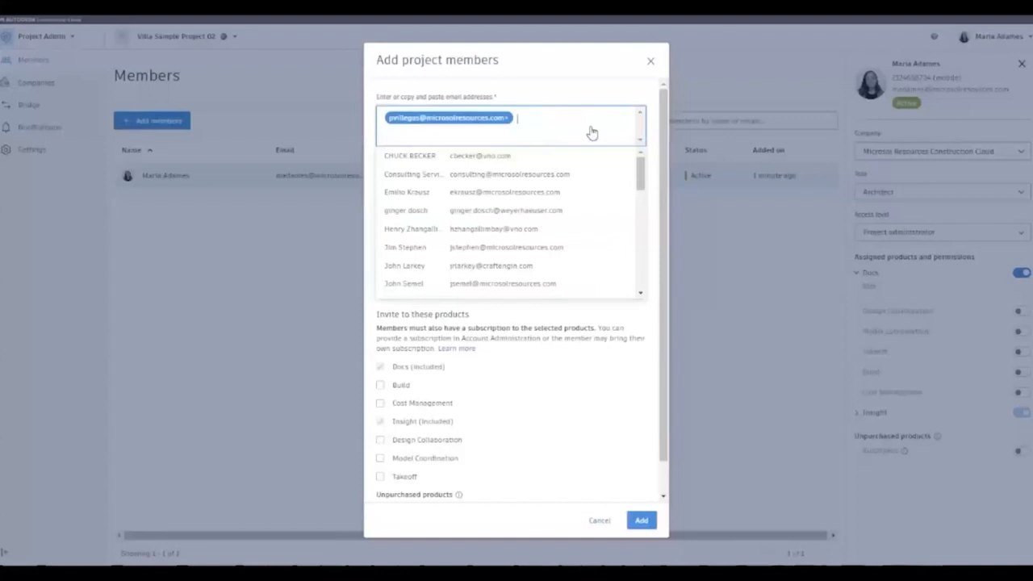
text(j)
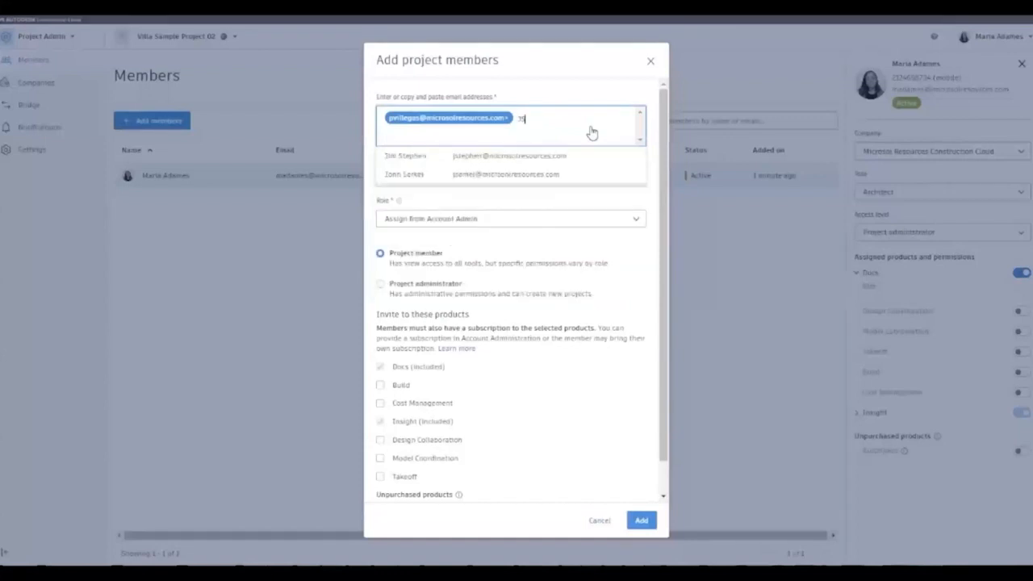
text(s)
click(495, 157)
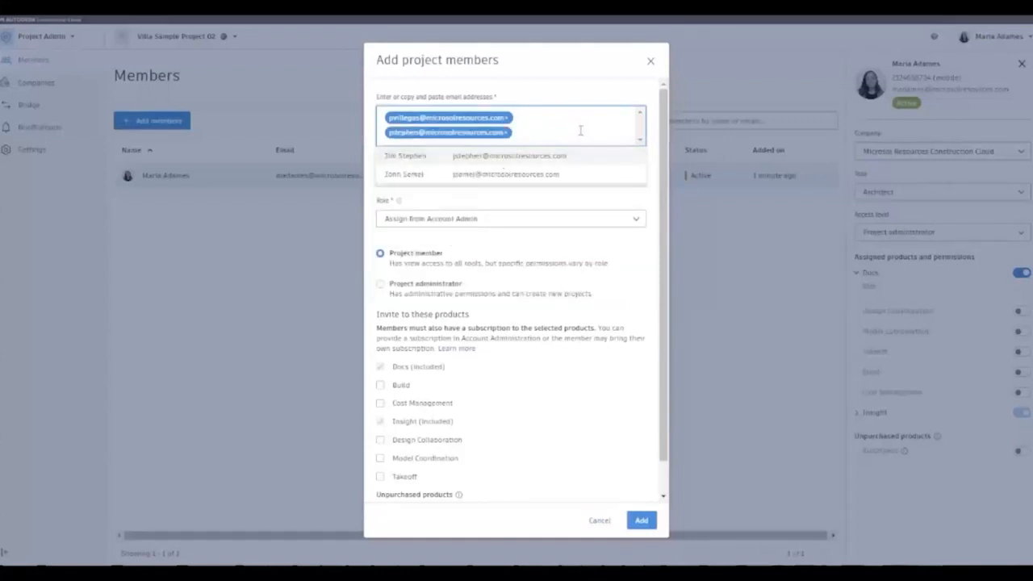
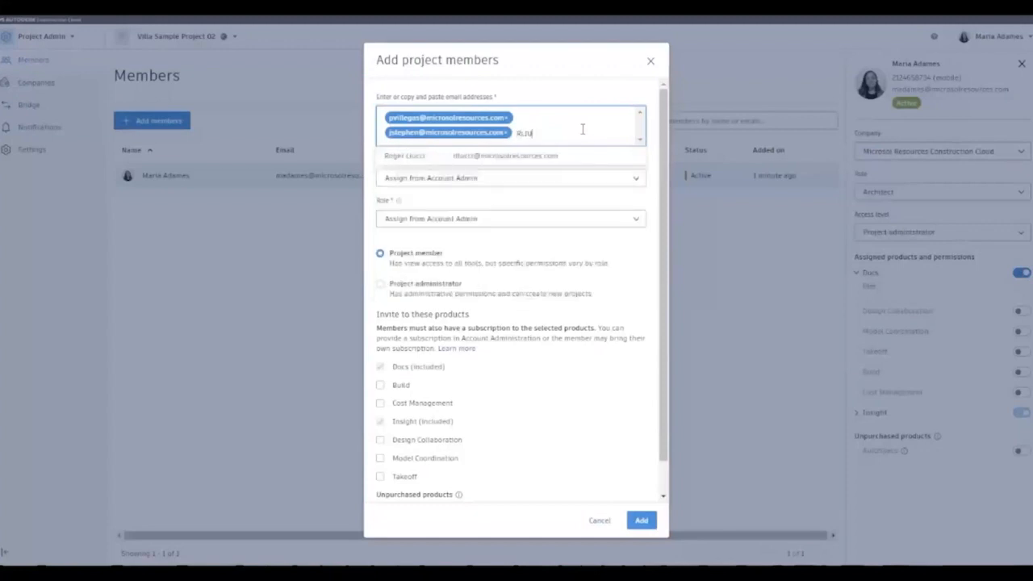
click(565, 154)
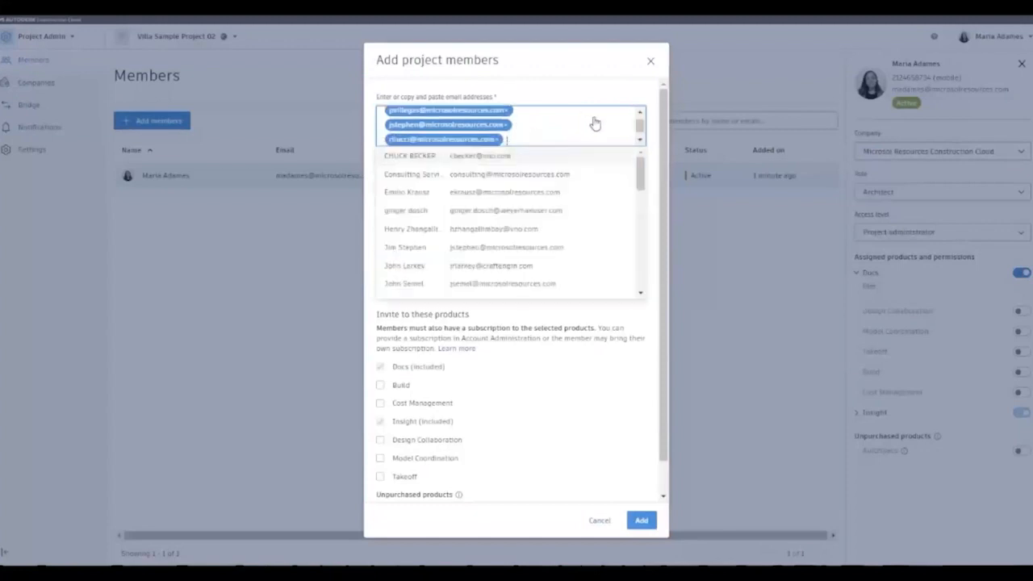
click(461, 174)
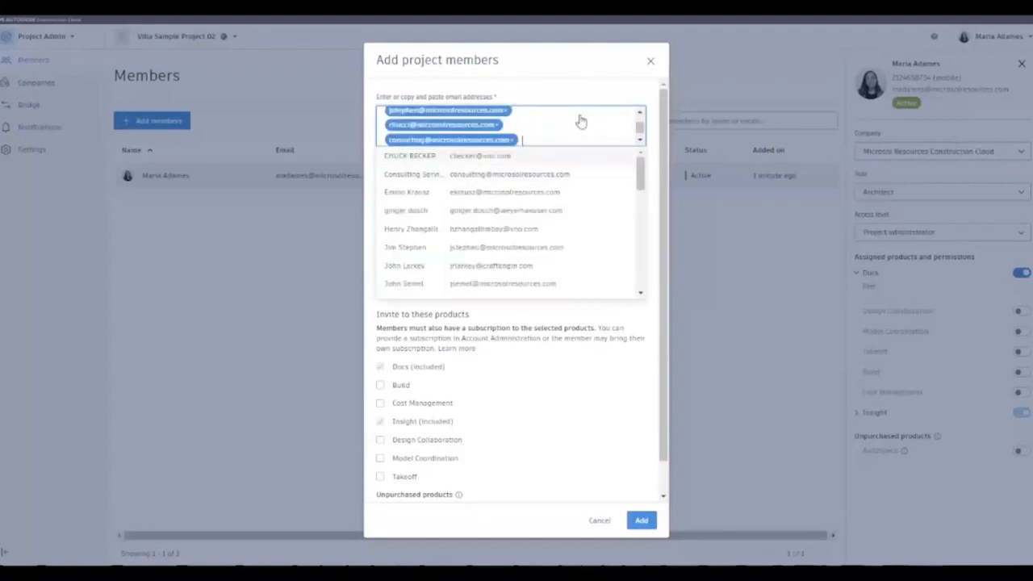
click(661, 105)
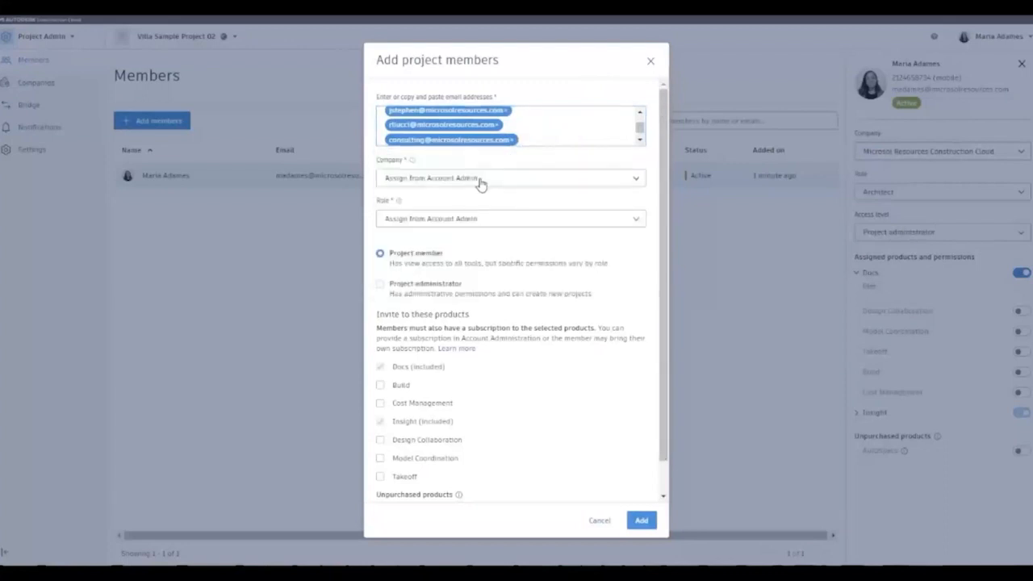
- Set company to Microsol Resources Construction Cloud, keep Project member access, and send the invitations
click(481, 178)
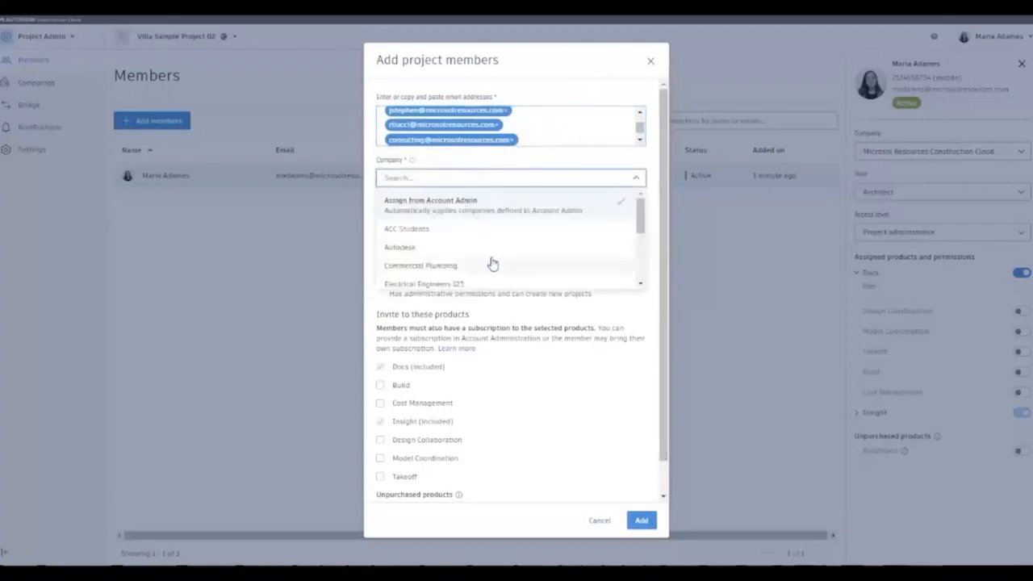
scroll(492, 242, down, 4)
click(489, 212)
click(503, 218)
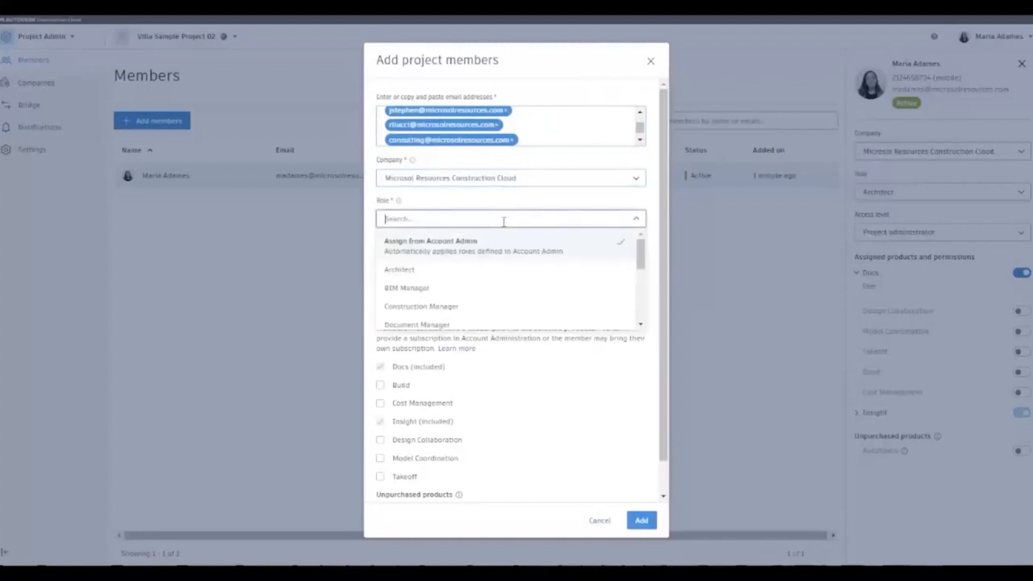
click(521, 203)
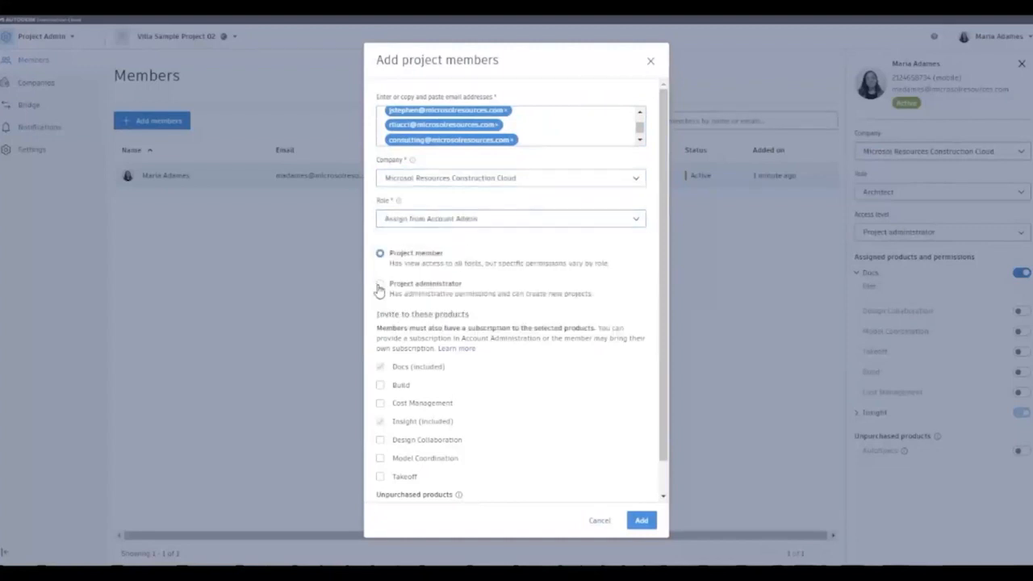
click(380, 286)
click(380, 253)
scroll(405, 381, down, 2)
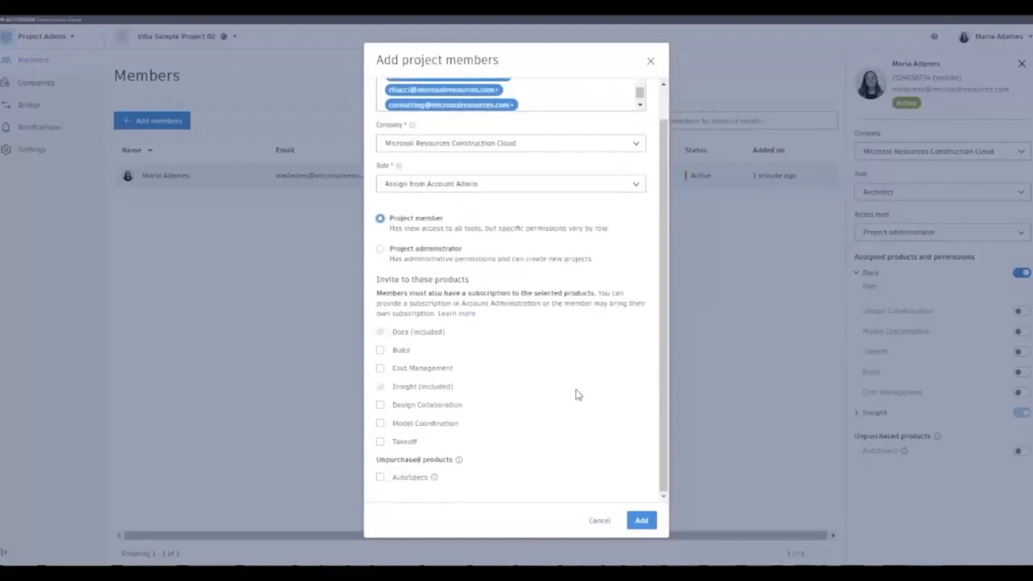
scroll(576, 394, up, 2)
click(641, 520)
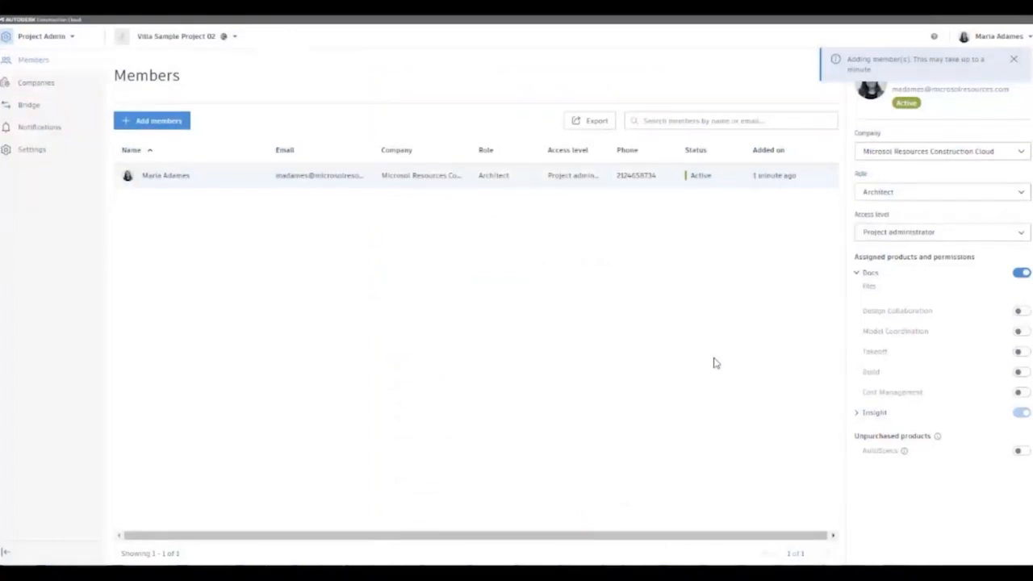
click(1014, 60)
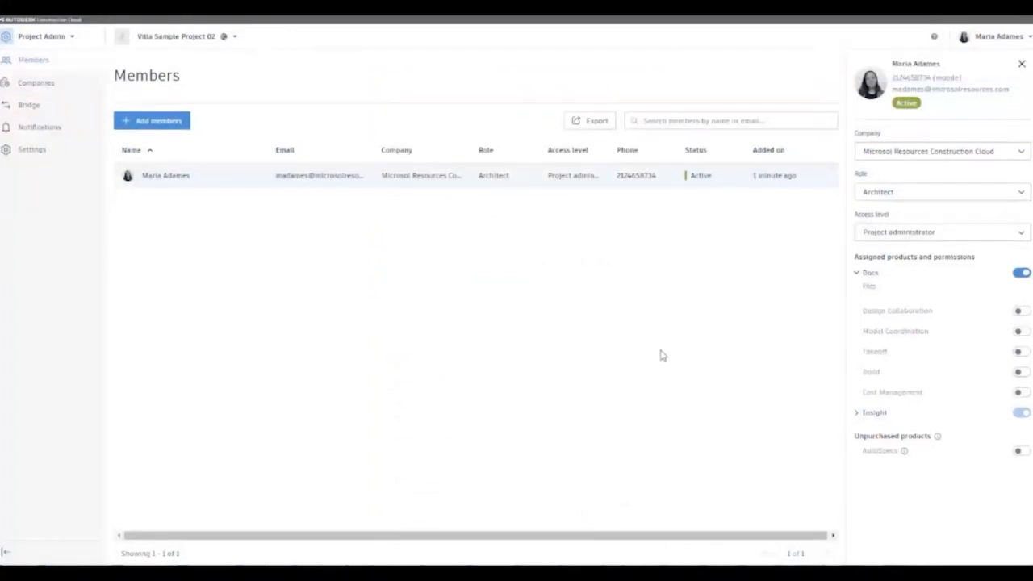
- Reload Members and give the consulting services member the Document Manager role
key(F5)
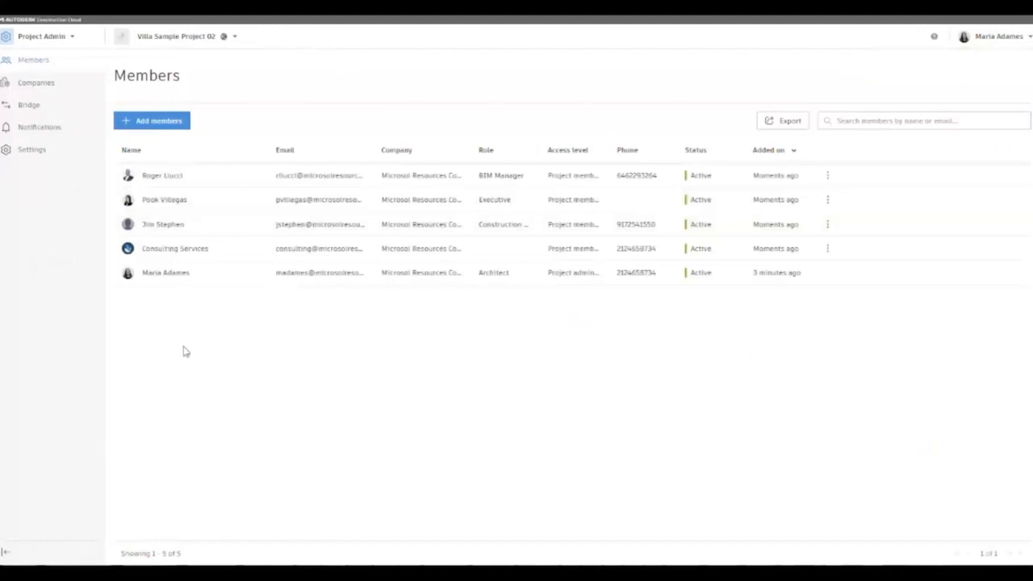
click(178, 248)
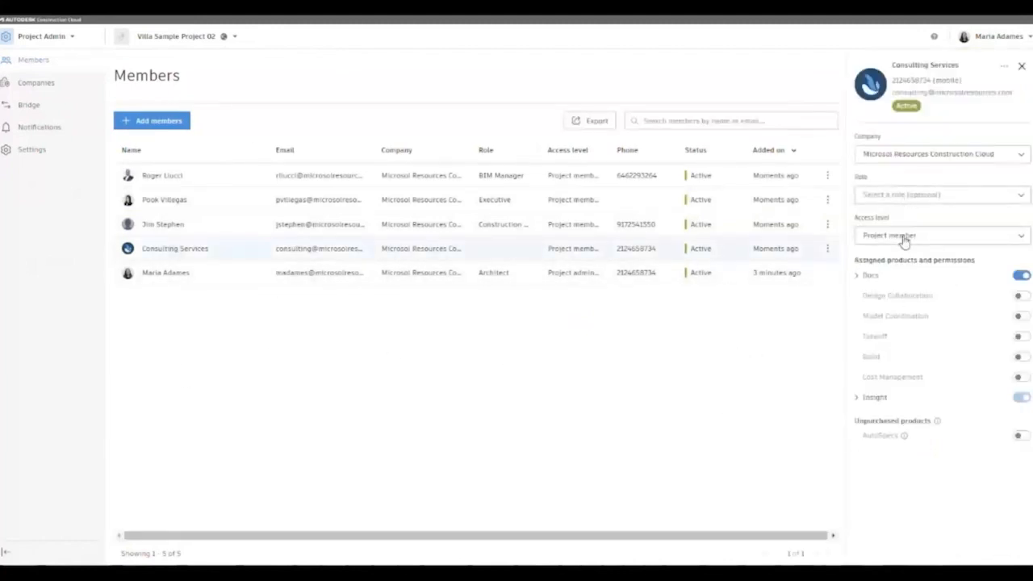
click(876, 197)
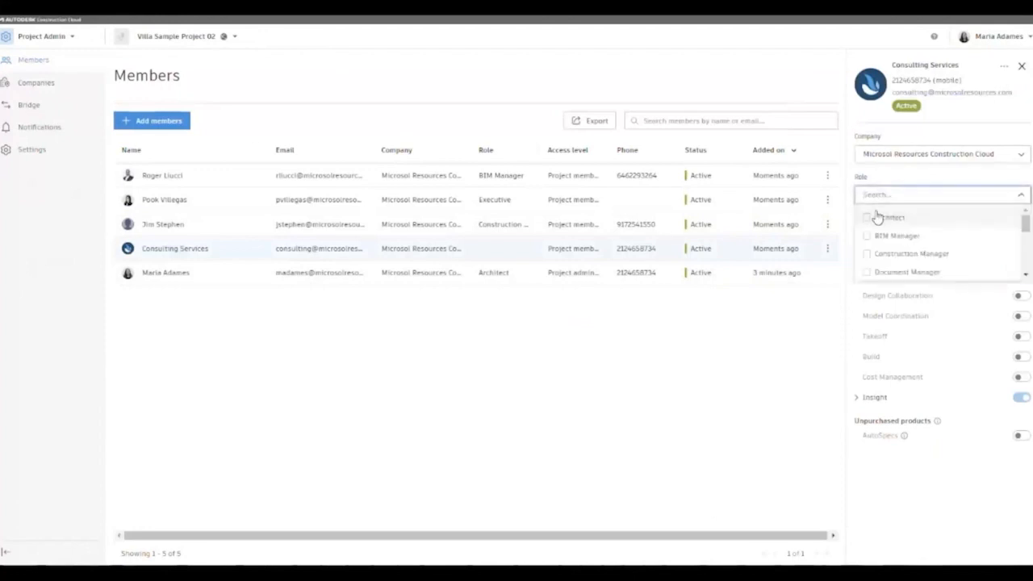
click(867, 273)
click(813, 348)
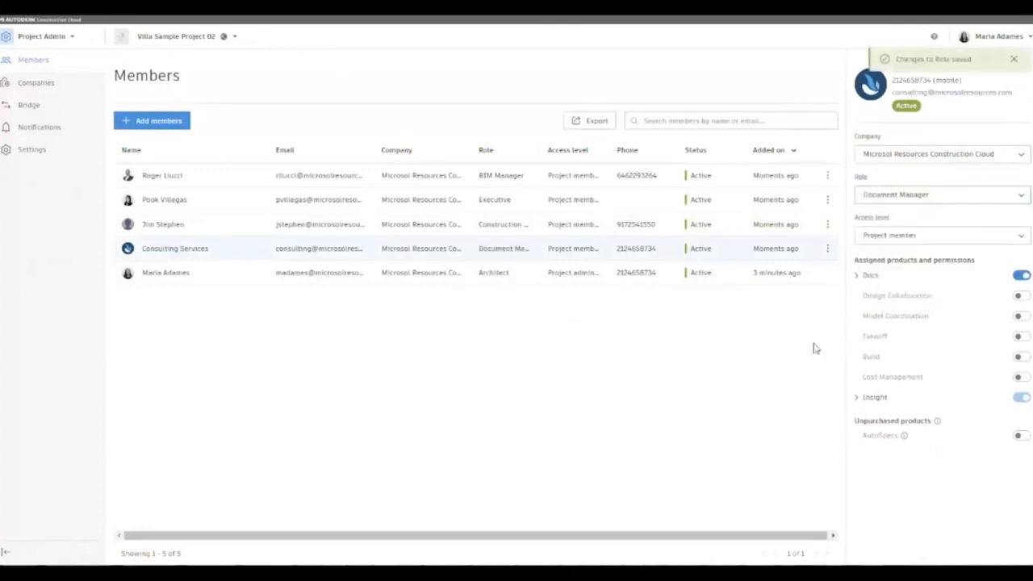
- Raise the executive member's access level to Project administrator
click(181, 201)
click(925, 241)
click(916, 278)
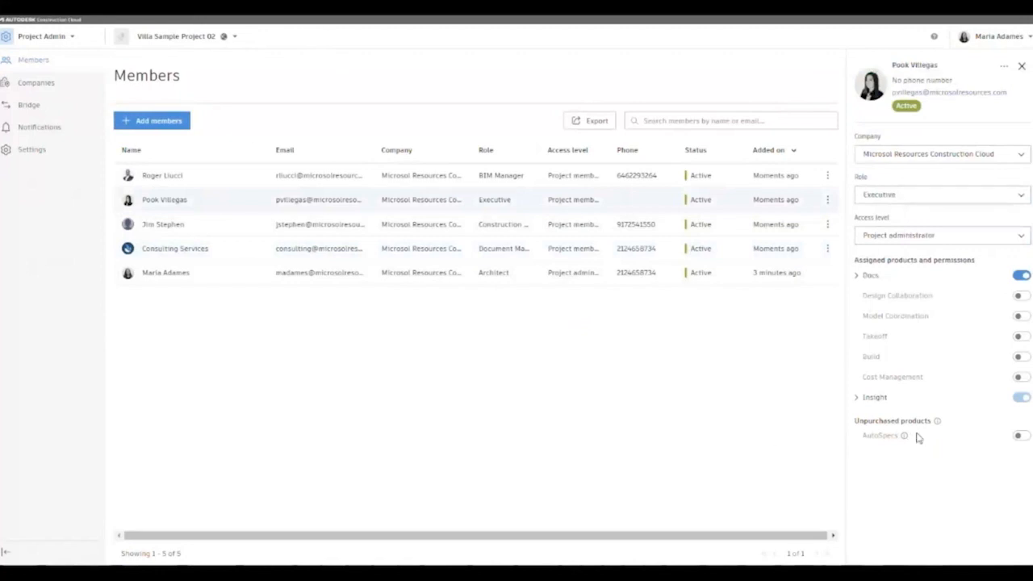
click(1021, 66)
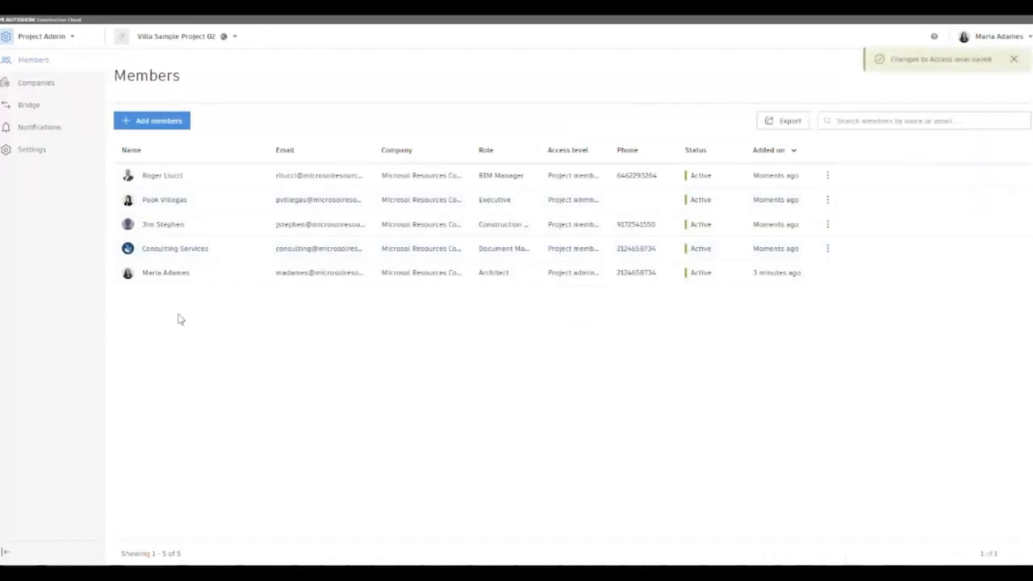
click(167, 120)
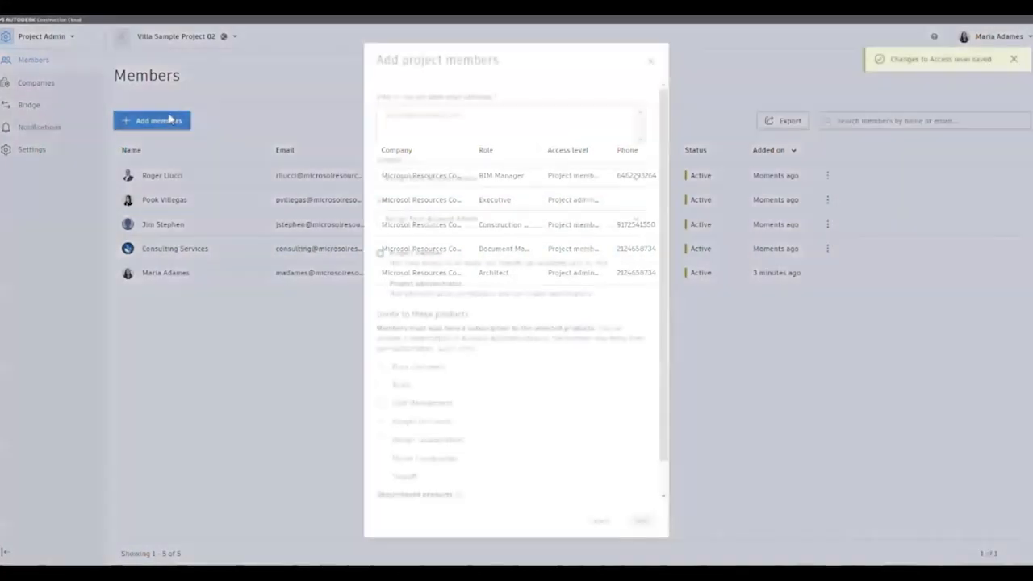
click(652, 63)
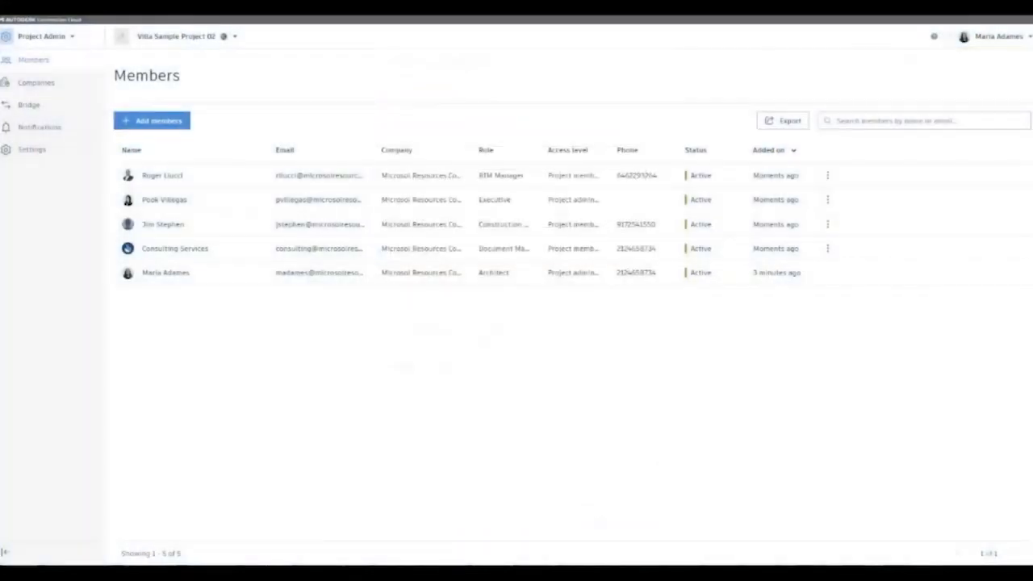
- Switch to Docs and create the folder 1. Models & Drawing Files under Project Files
click(58, 37)
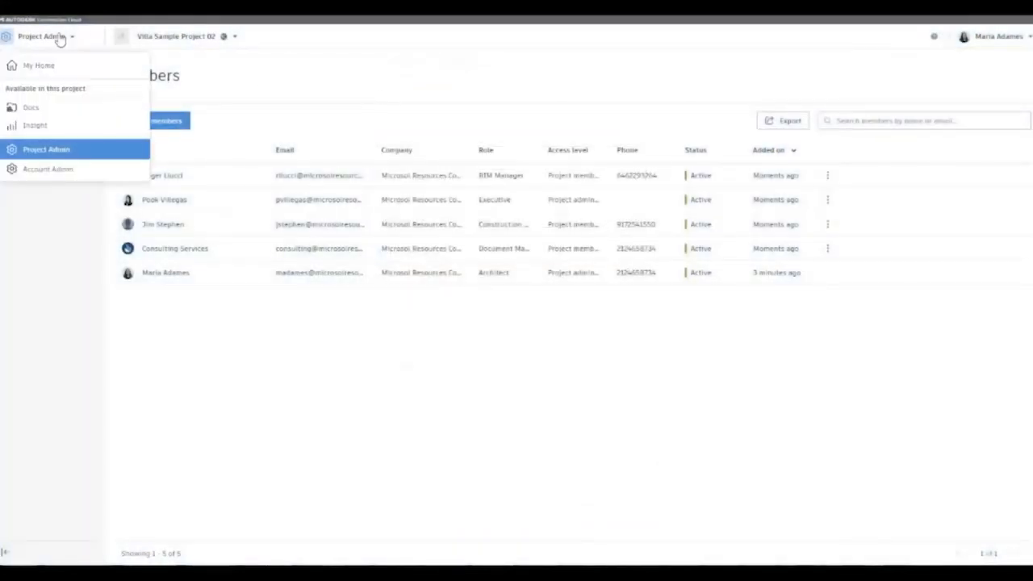
click(30, 108)
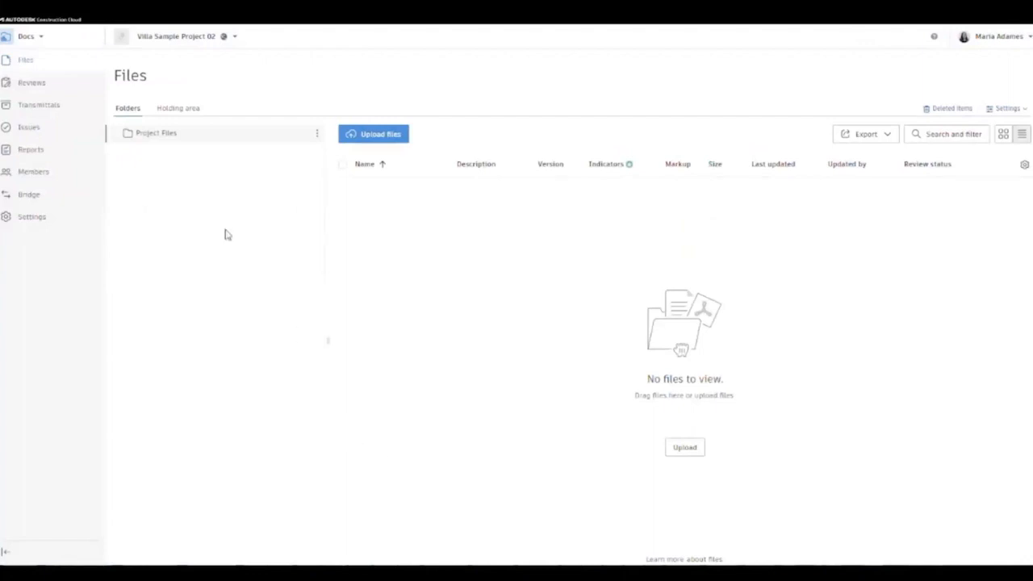
click(318, 135)
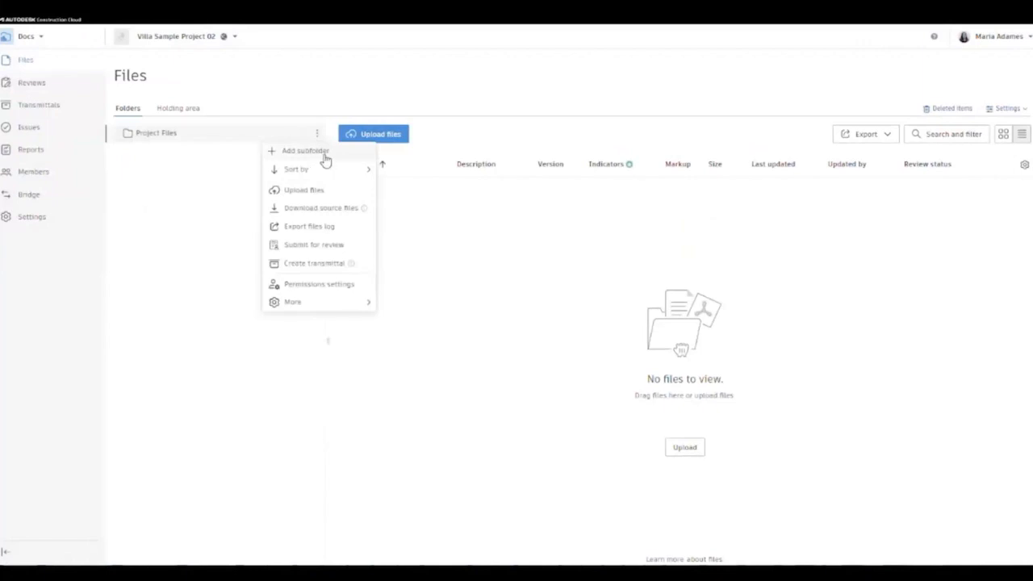
click(306, 152)
key(BackSpace)
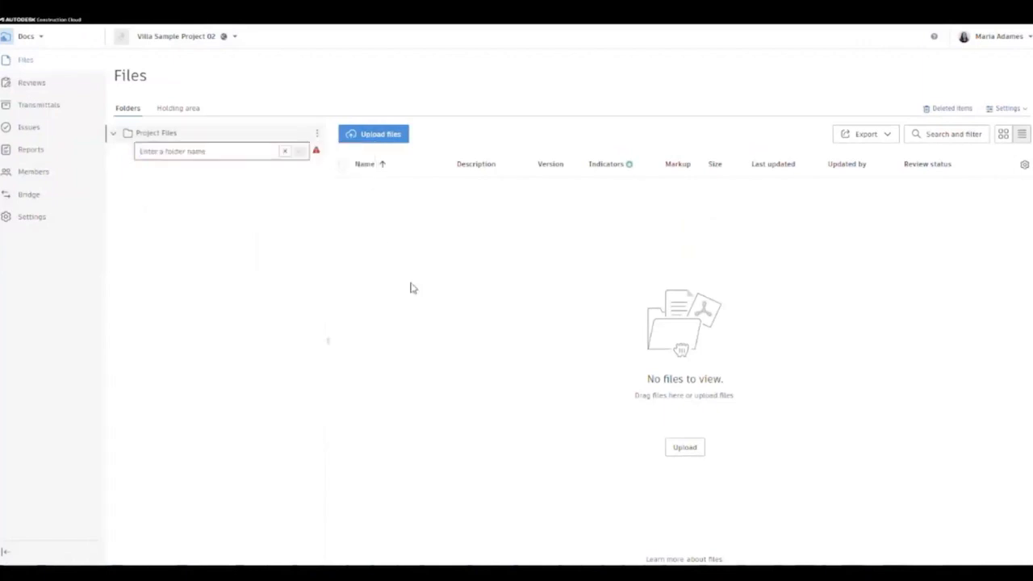
text(1. Models & Drawing Files)
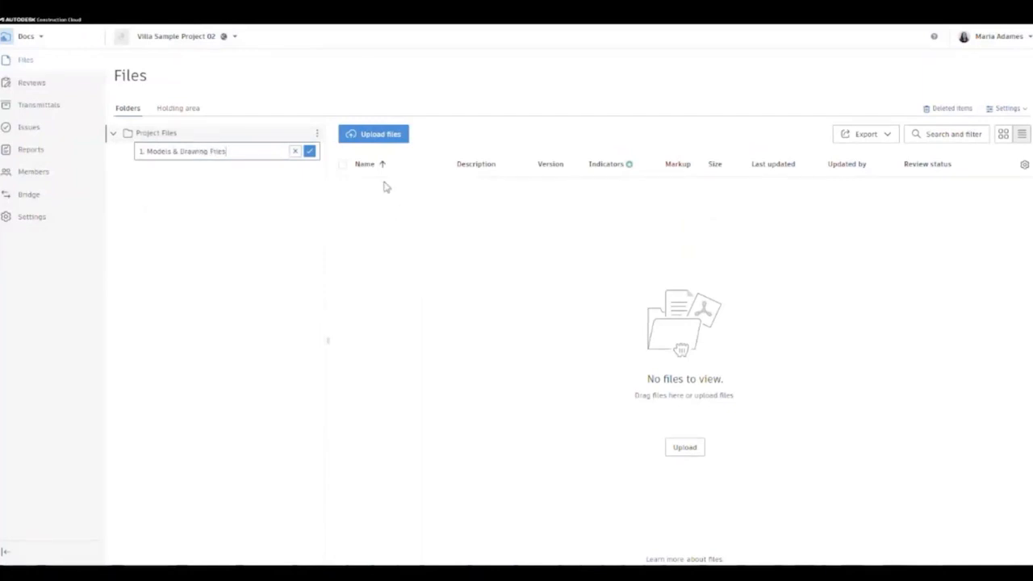
click(309, 151)
- Add 2. Management through folder 7, renaming the last to 7. Training & Site Setup
click(316, 133)
click(317, 157)
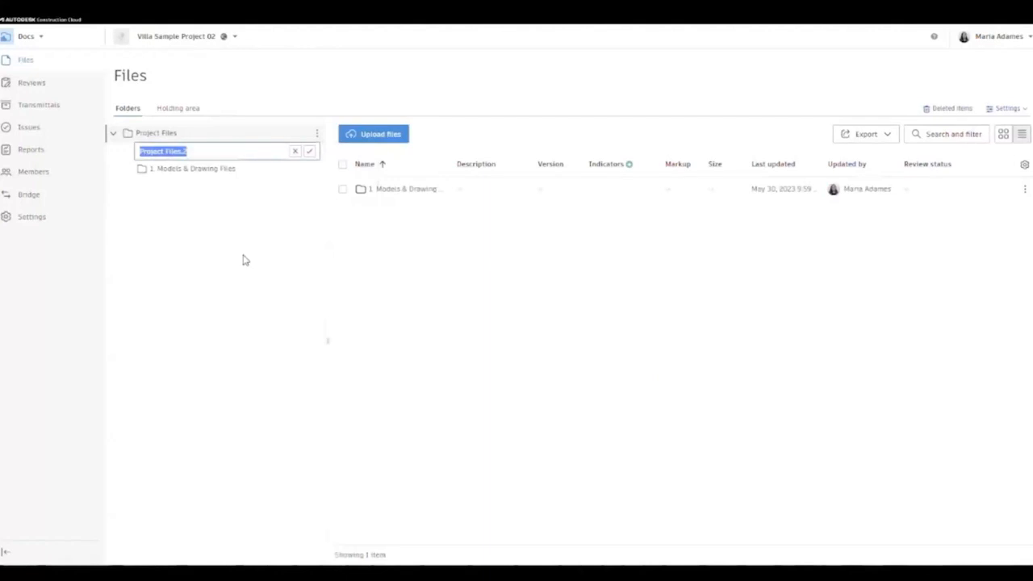
text(2. Management)
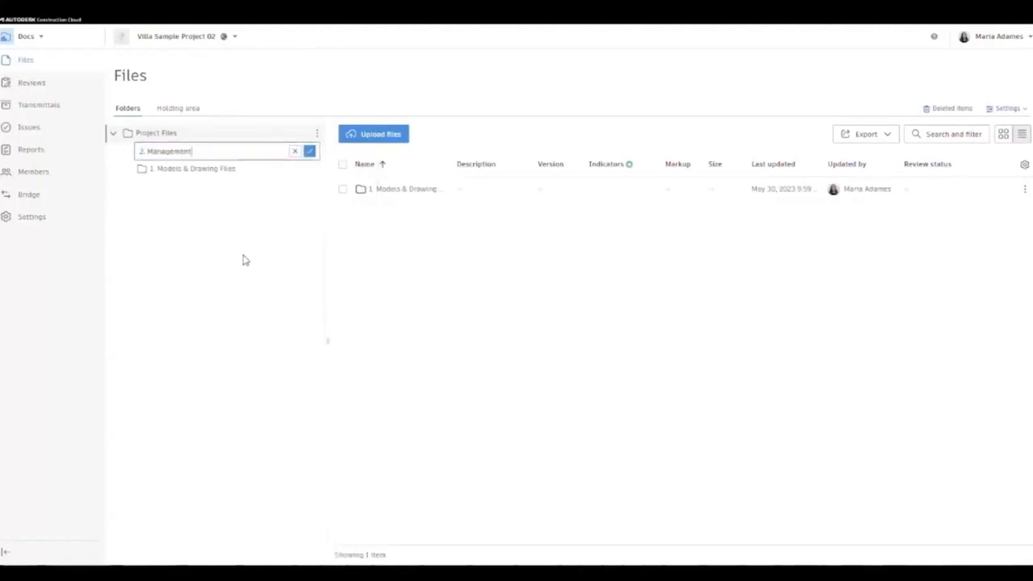
key(Return)
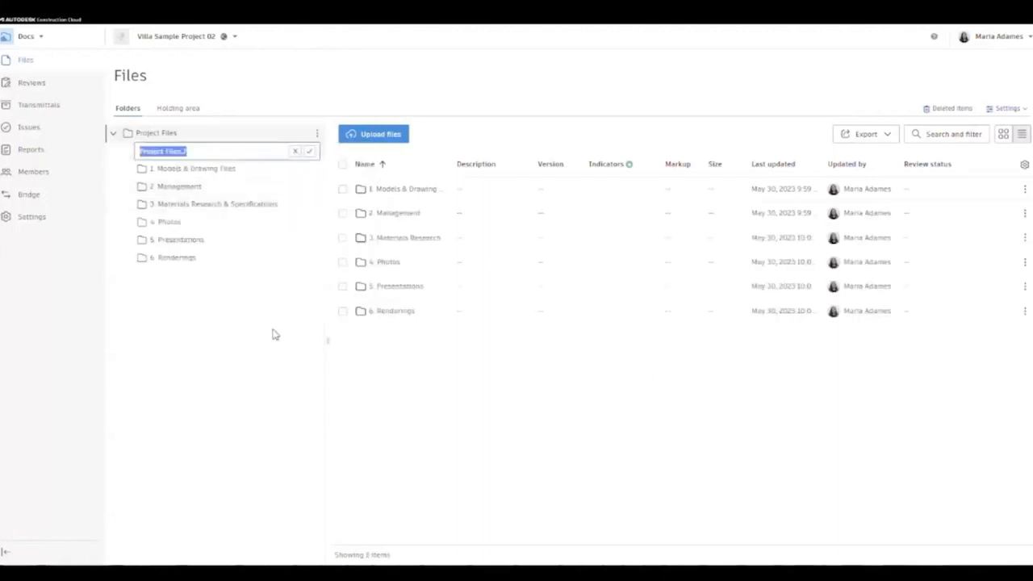
text(7)
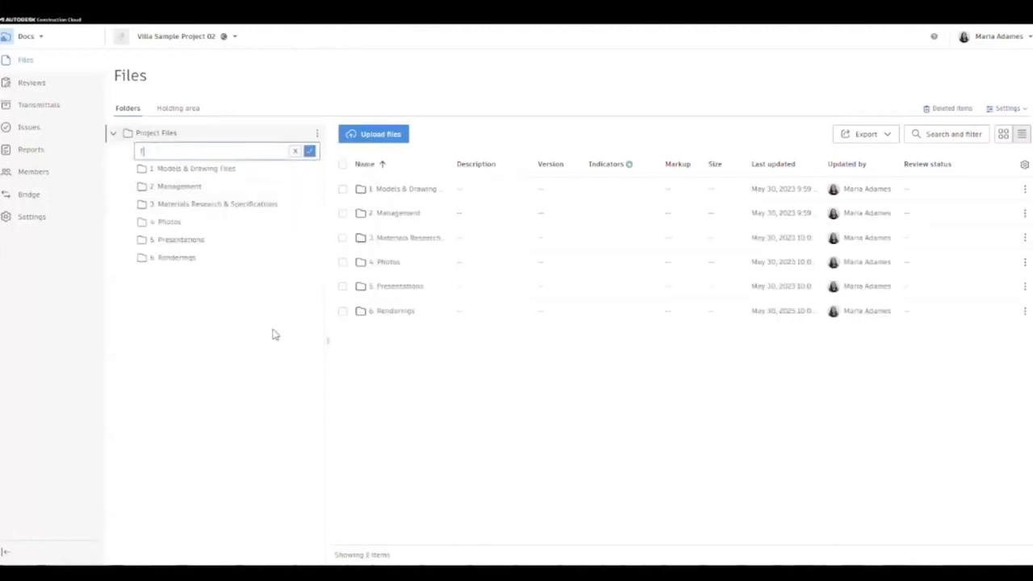
key(Return)
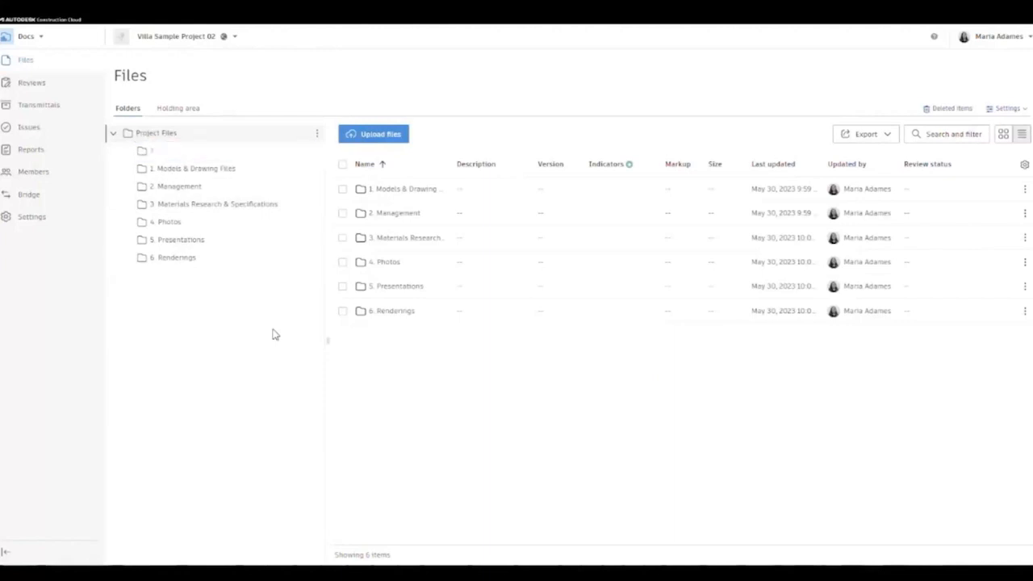
click(317, 258)
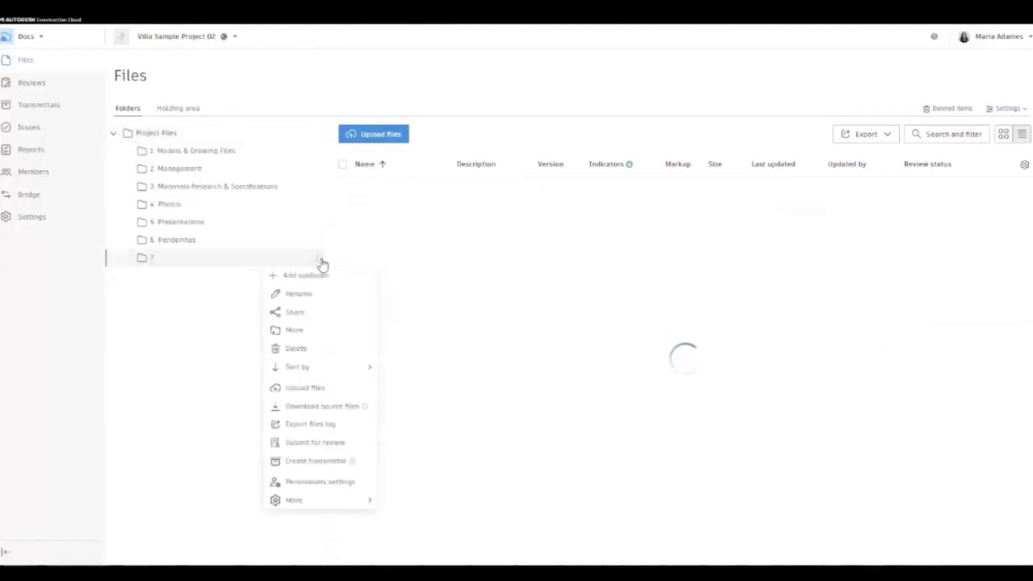
click(310, 292)
text(7)
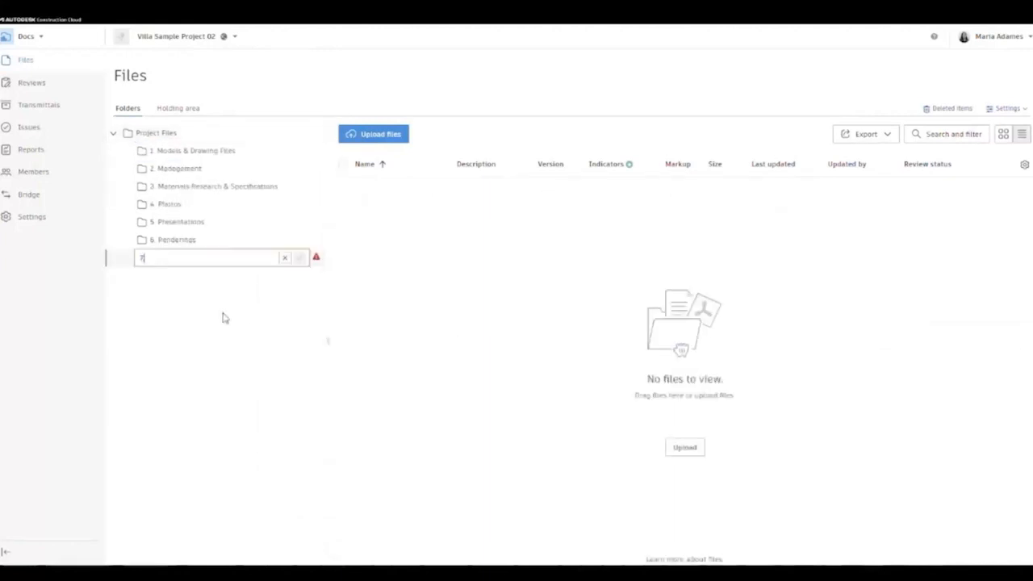
text(. Training & Site Setup)
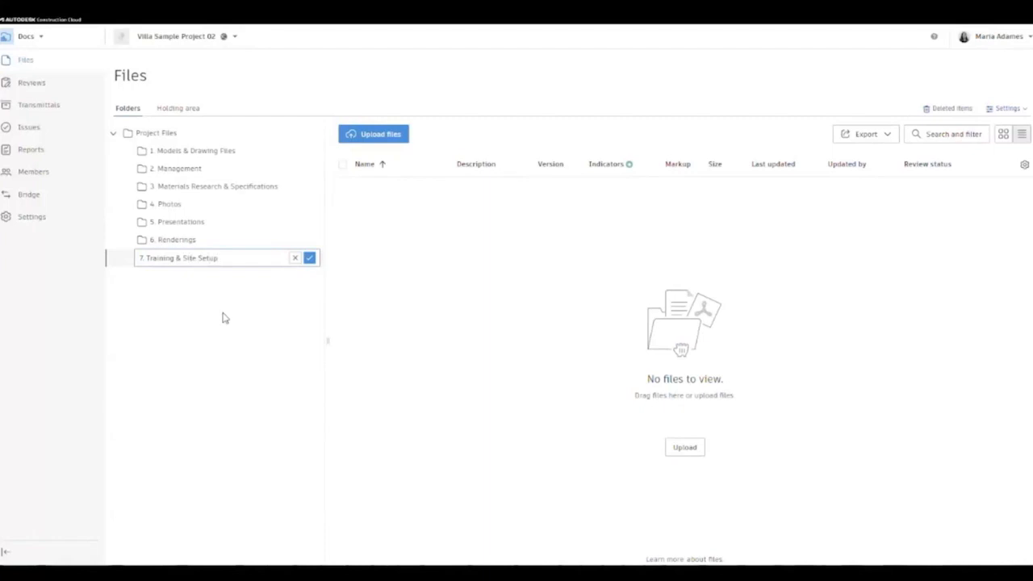
key(Return)
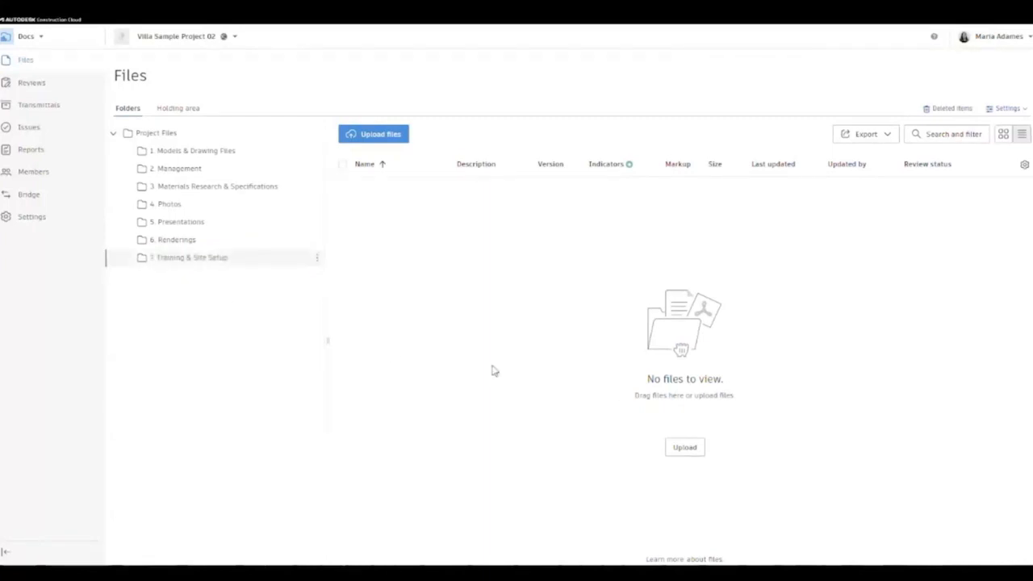
- Add Architectural and Structural subfolders inside 1. Models & Drawing Files
click(191, 151)
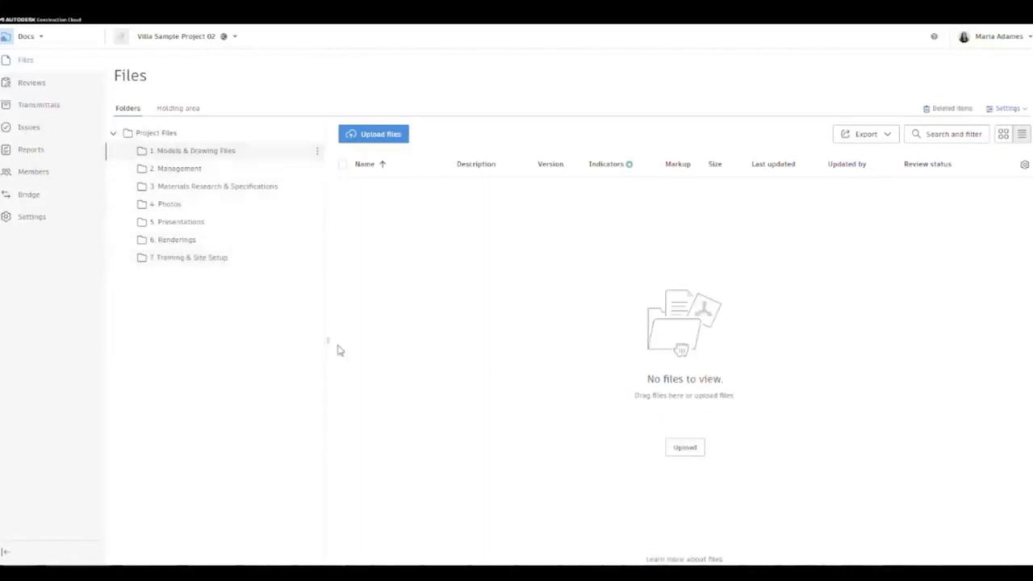
click(317, 151)
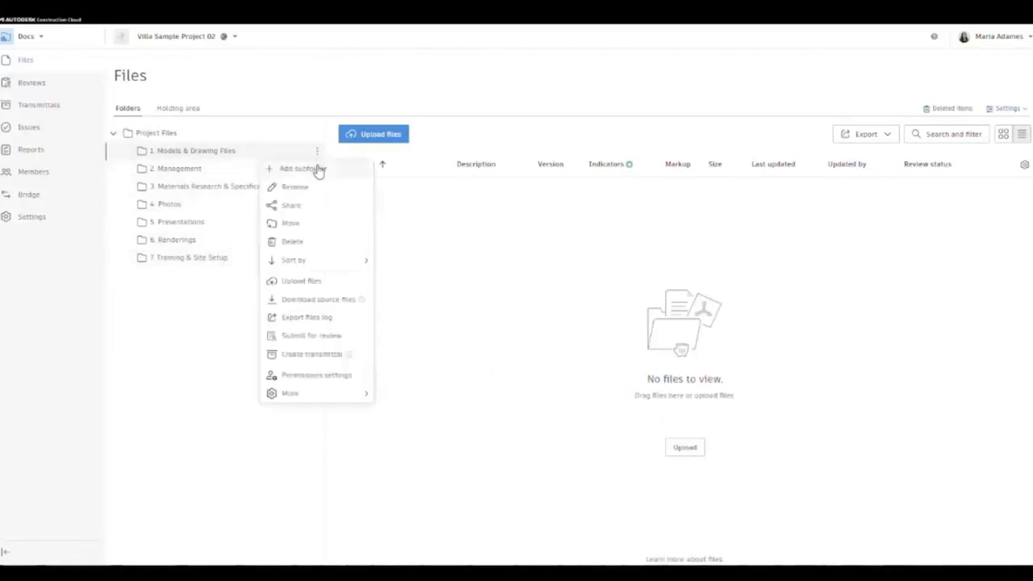
click(303, 169)
key(BackSpace)
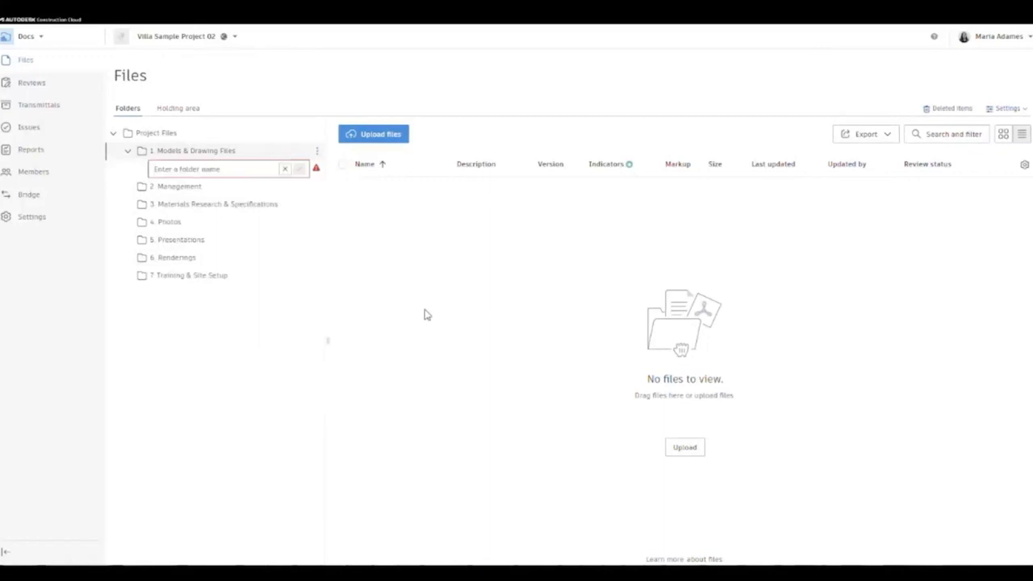
text(Architectural)
key(Return)
click(317, 153)
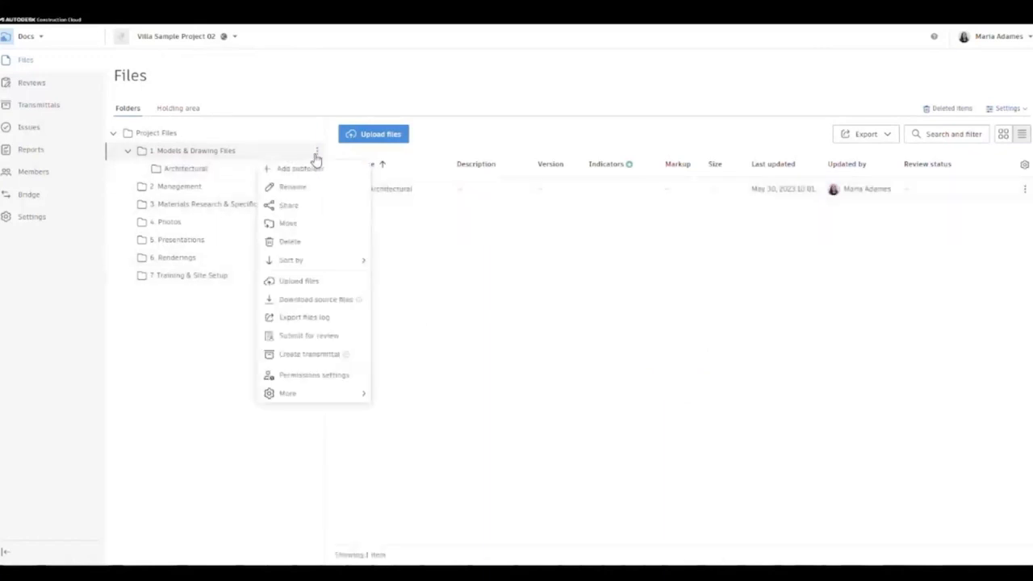
click(313, 168)
key(BackSpace)
text(Struct)
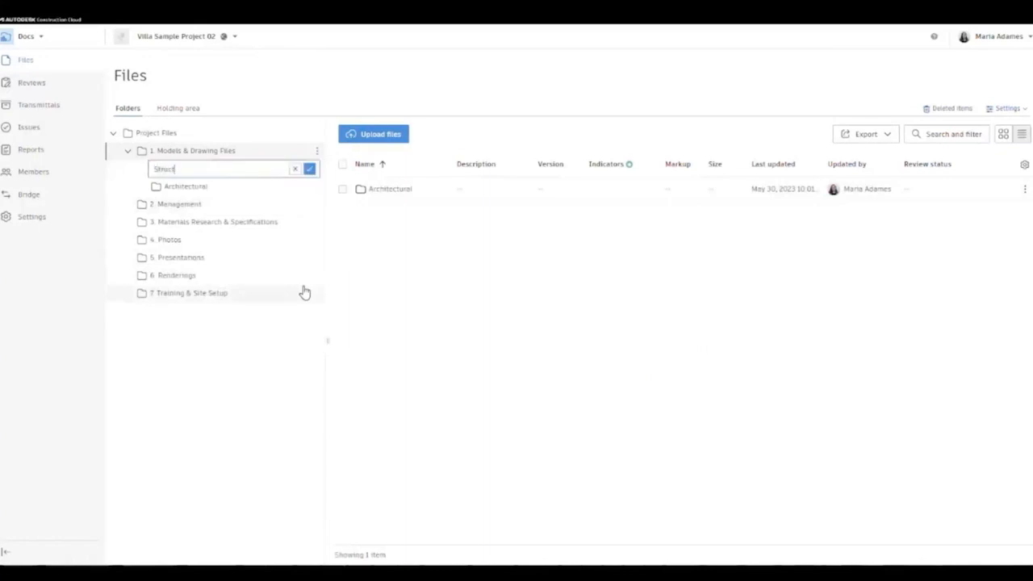
text(ural)
key(Return)
- Add MEP and Civil subfolders to the same folder
click(317, 151)
click(313, 168)
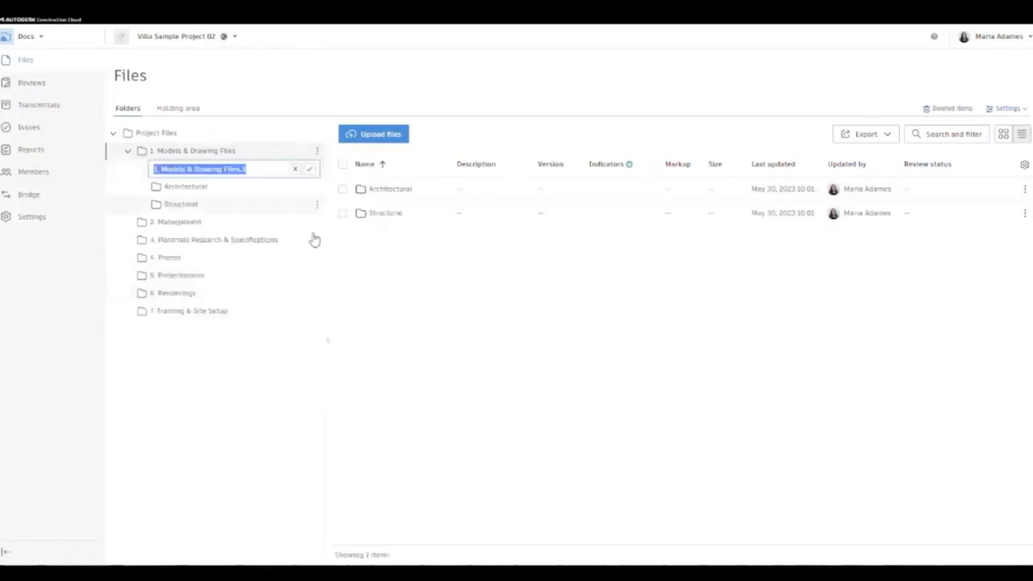
text(mep)
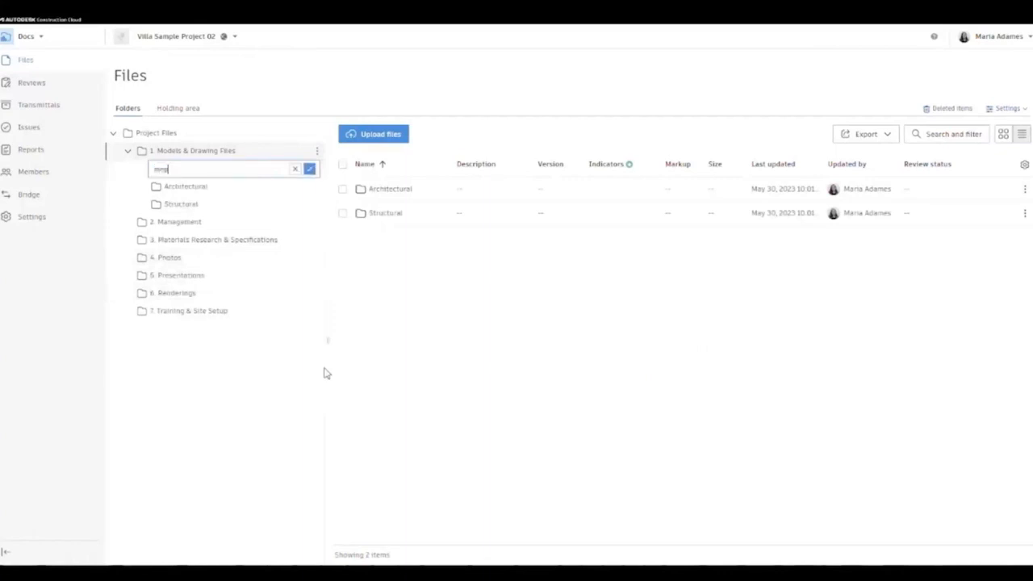
key(BackSpace)
key(BackSpace)
key(BackSpace)
text(MEP)
key(Return)
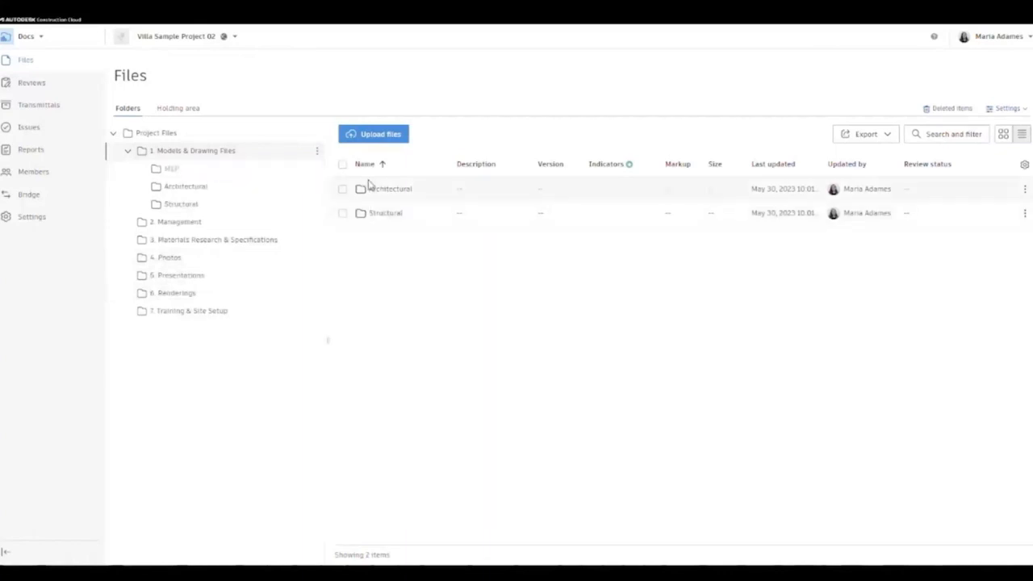
click(317, 152)
click(301, 169)
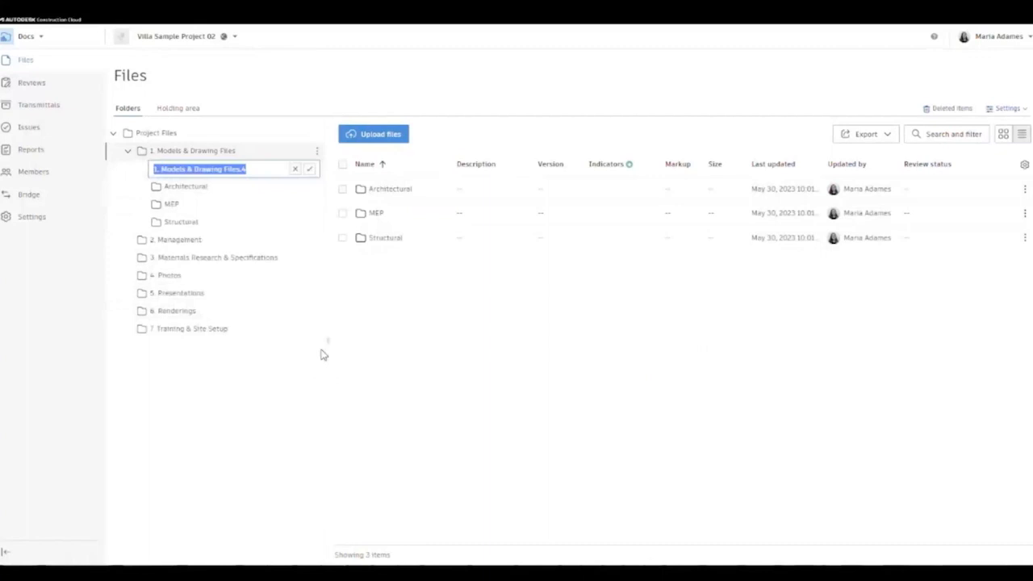
text(Civil)
key(Return)
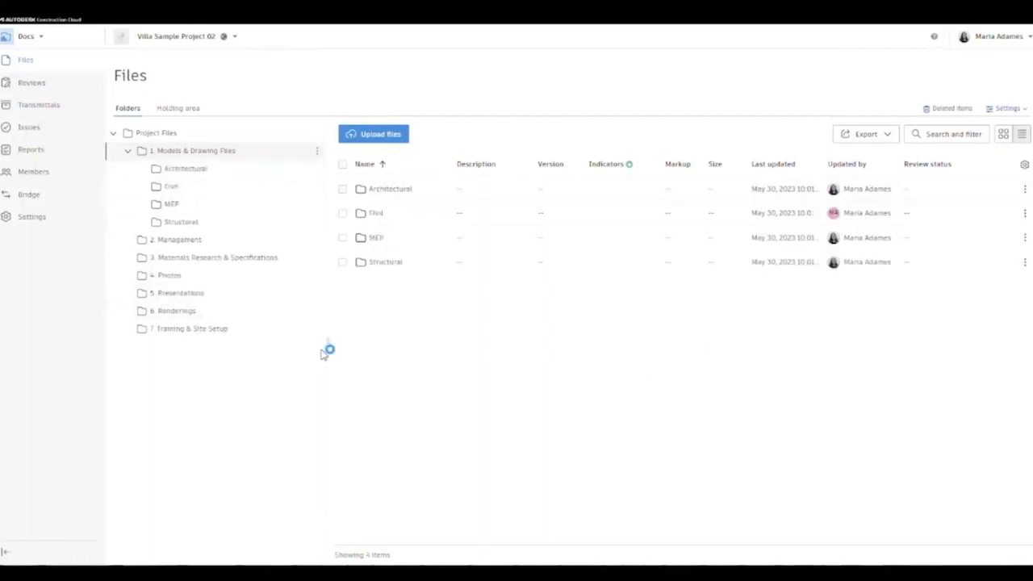
- Add the Data & Communications subfolder and refresh the folder's expanded view
click(318, 153)
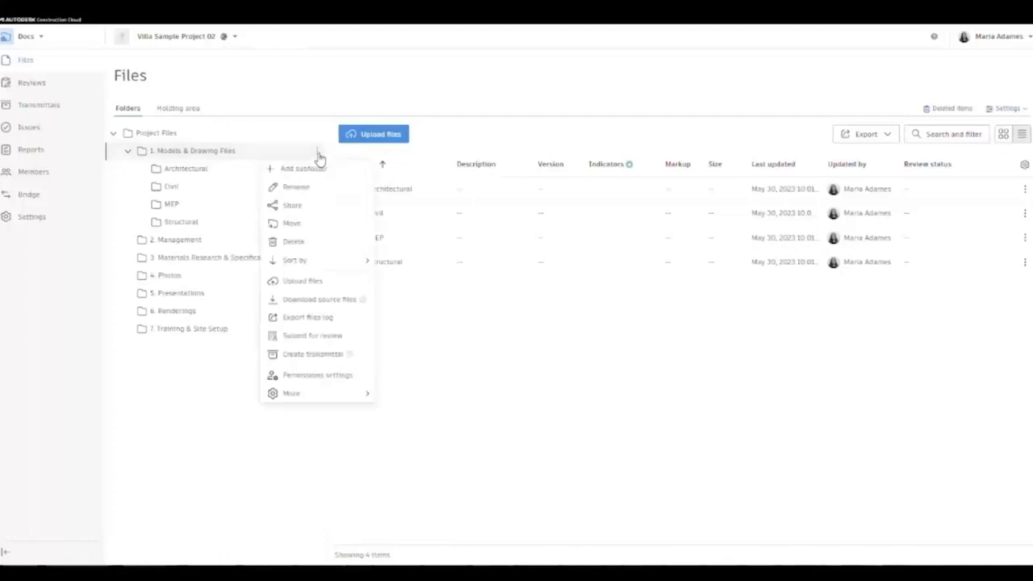
click(318, 168)
key(BackSpace)
text(I)
key(BackSpace)
text(I)
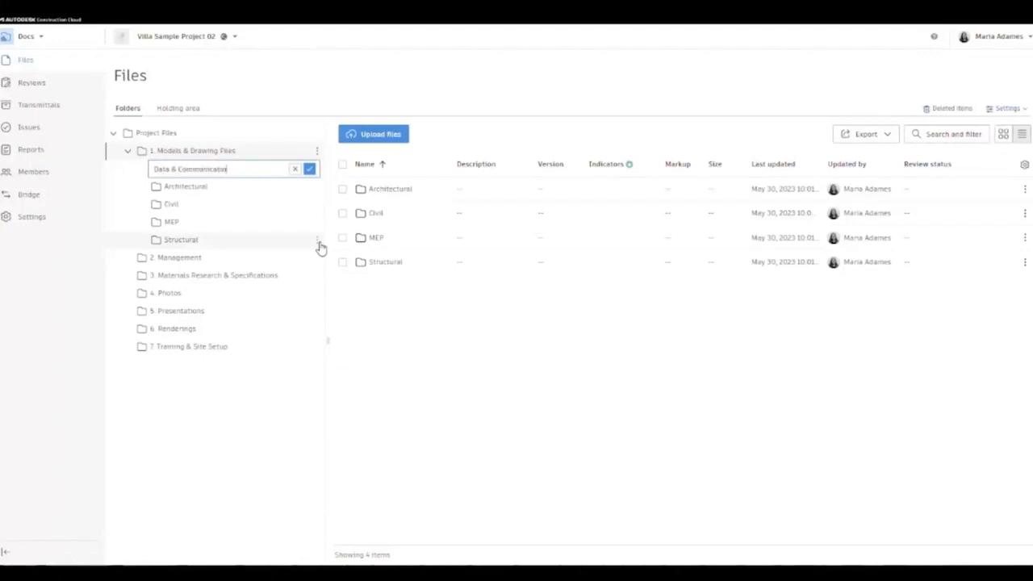
key(Return)
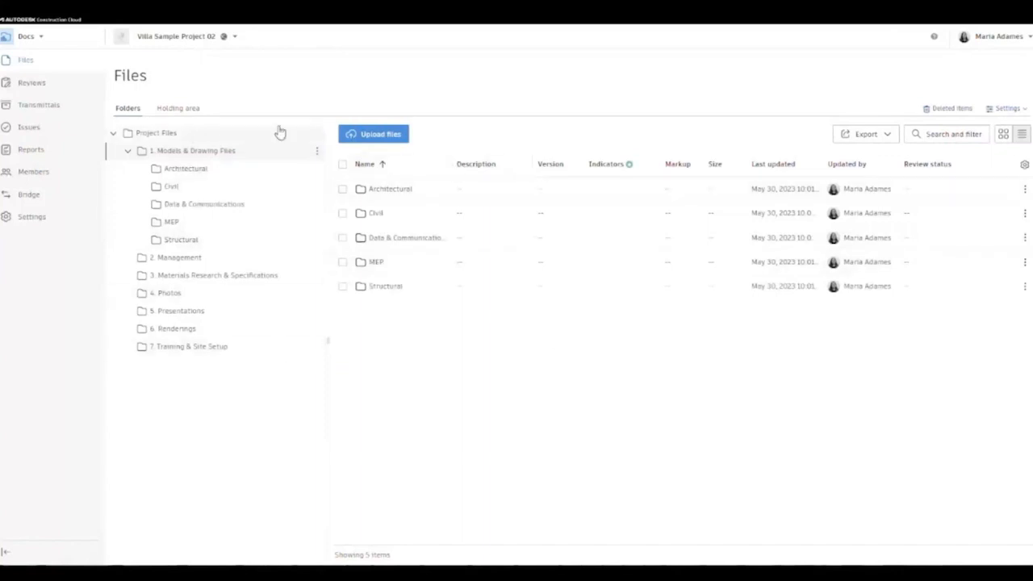
click(128, 153)
click(127, 153)
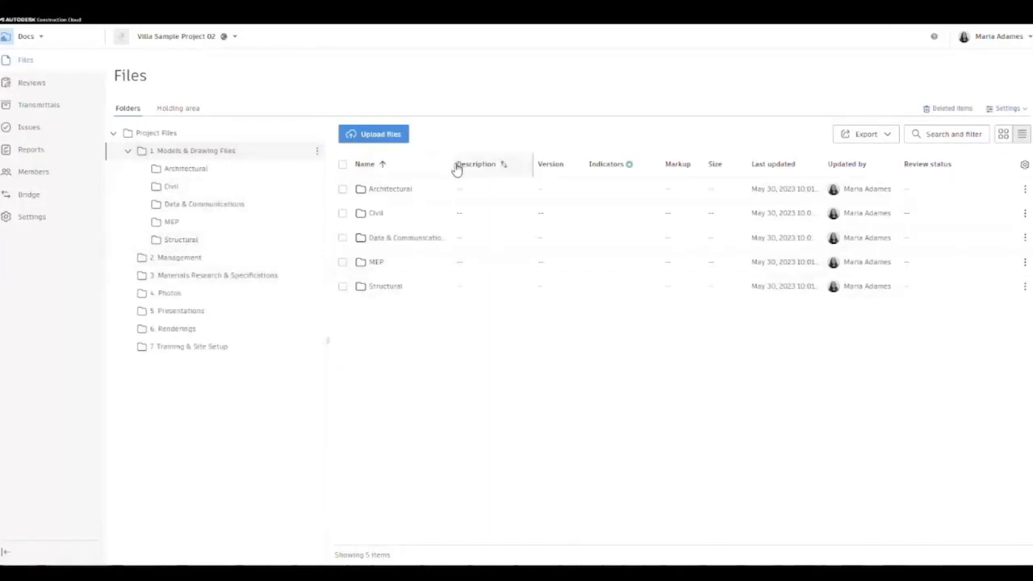
- Widen the Name column and give one project member Edit permission on 1. Models & Drawing Files
drag(449, 164, 518, 165)
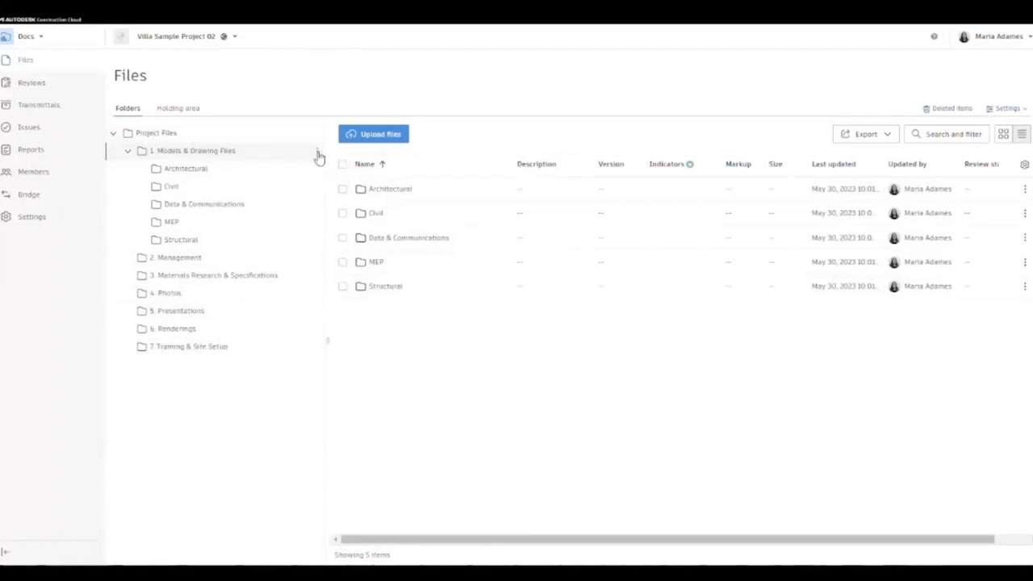
click(317, 152)
click(322, 380)
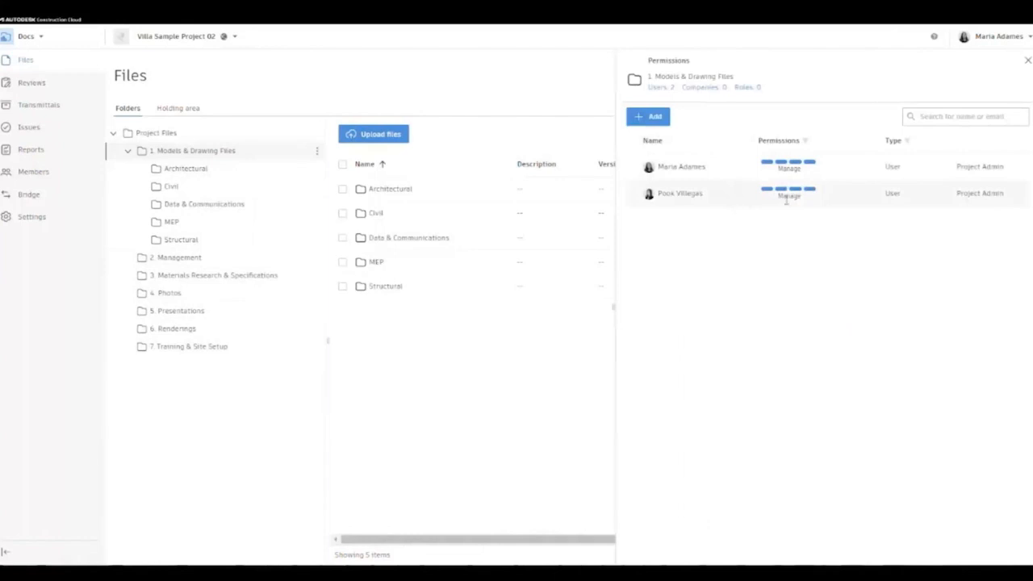
click(648, 118)
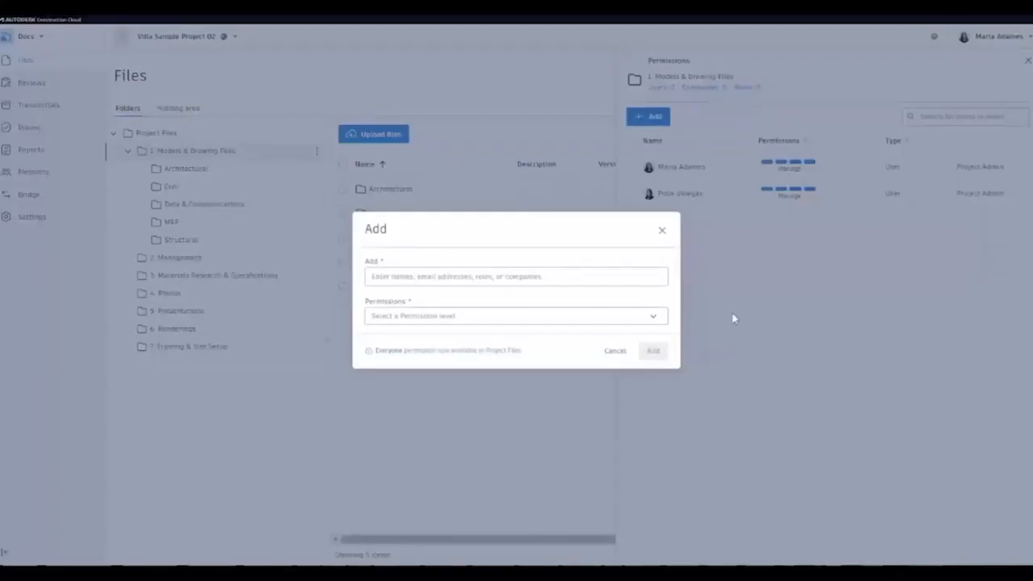
click(537, 275)
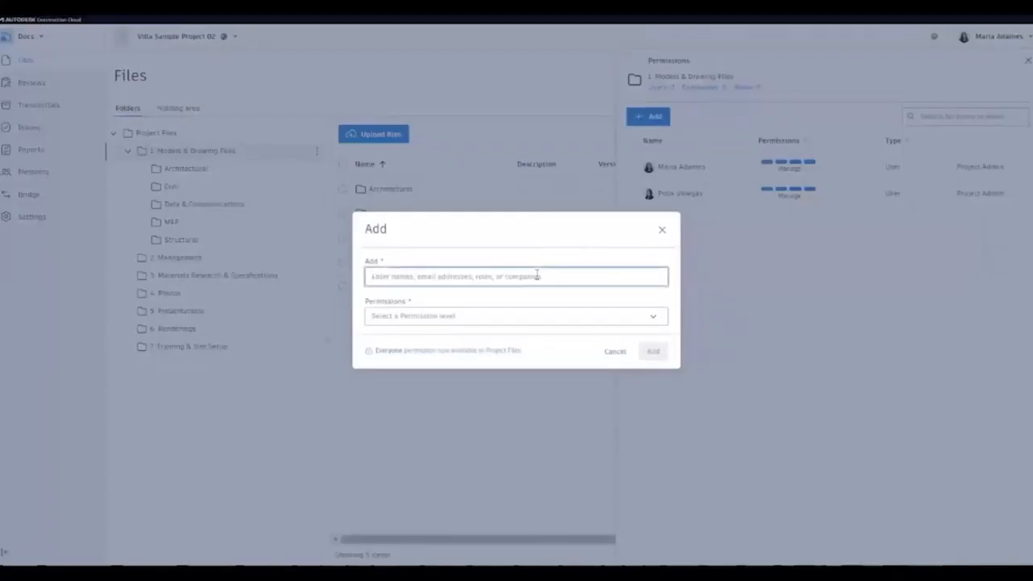
text(roger)
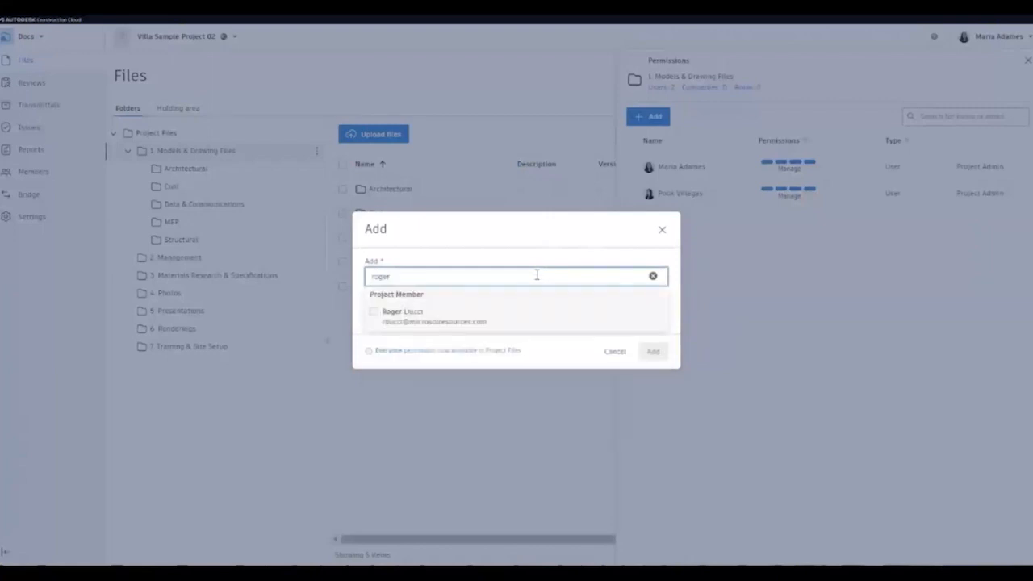
click(374, 313)
click(437, 254)
click(450, 316)
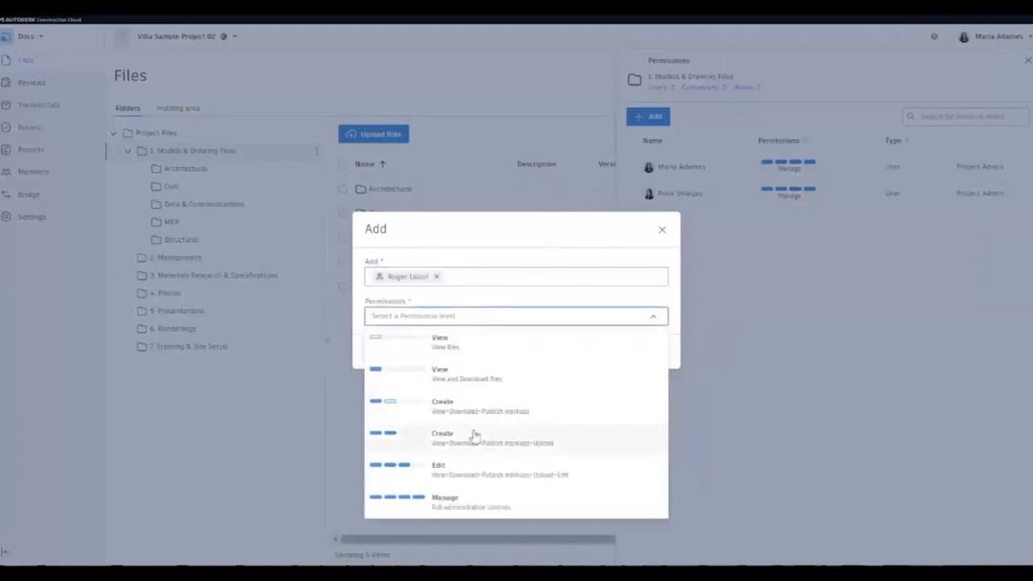
click(470, 470)
click(649, 352)
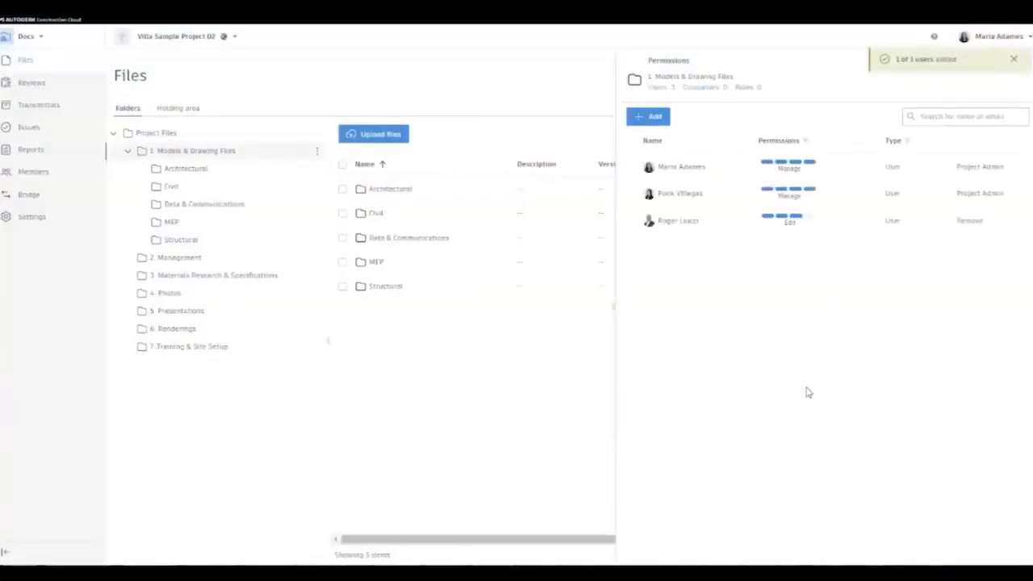
- Give a second project member Create (with upload) permission on the folder
click(655, 116)
click(502, 277)
text(ji)
click(494, 320)
click(494, 320)
click(515, 250)
click(499, 273)
text(jim)
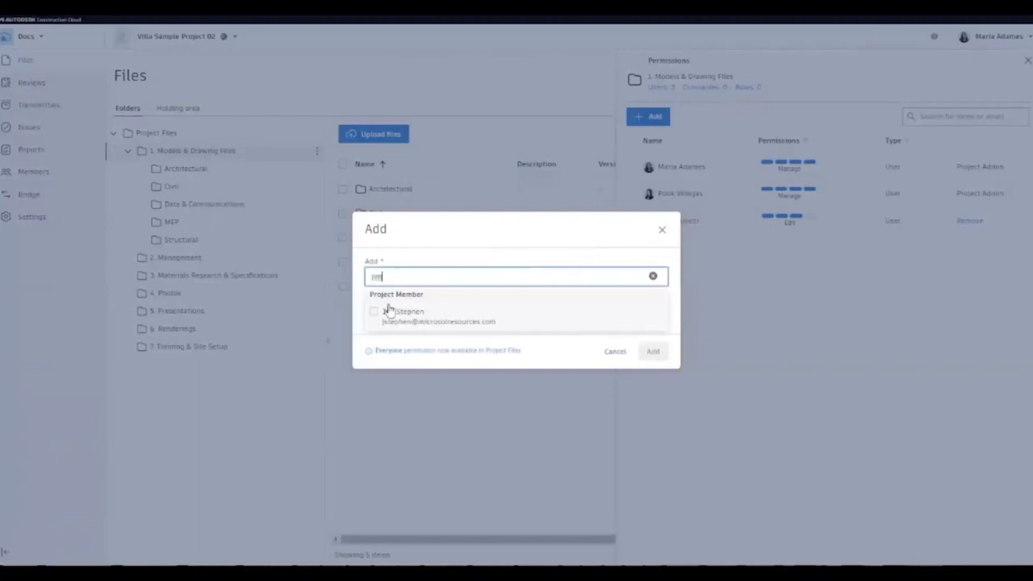
click(376, 313)
click(472, 250)
click(448, 314)
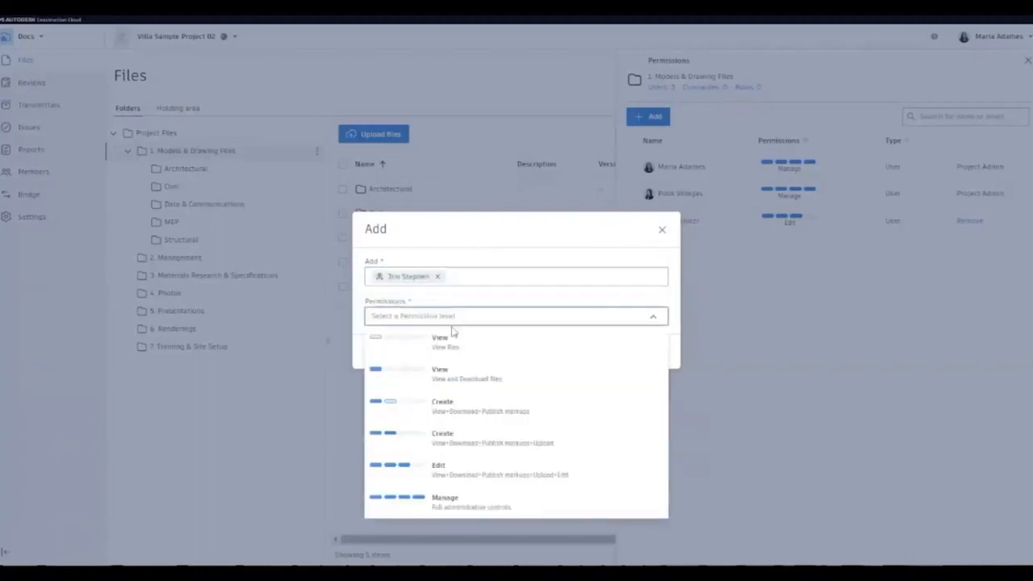
click(502, 450)
click(652, 350)
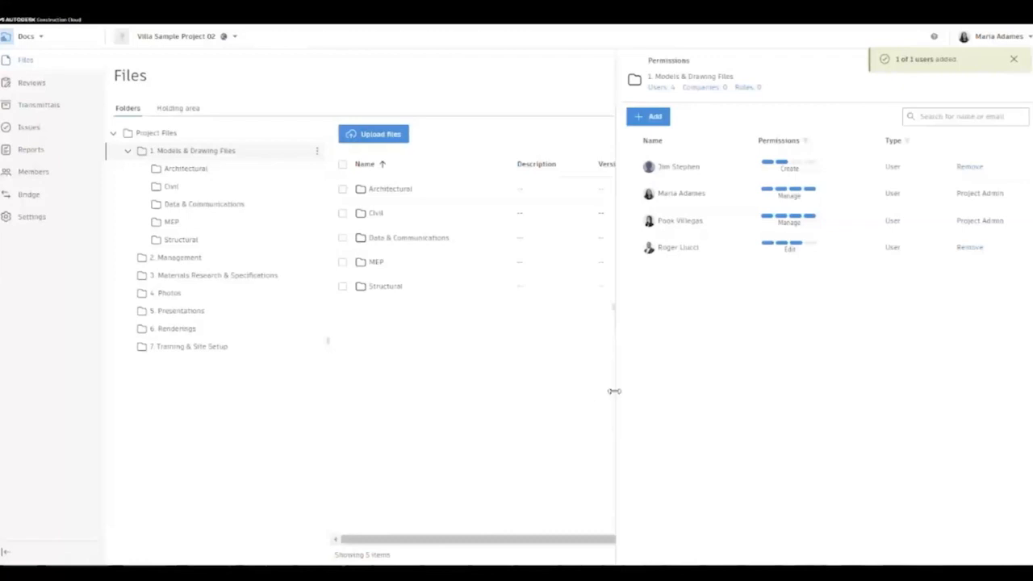
click(1016, 65)
- Add the Everyone group to the Project Files folder permissions with View and Download access
click(1025, 67)
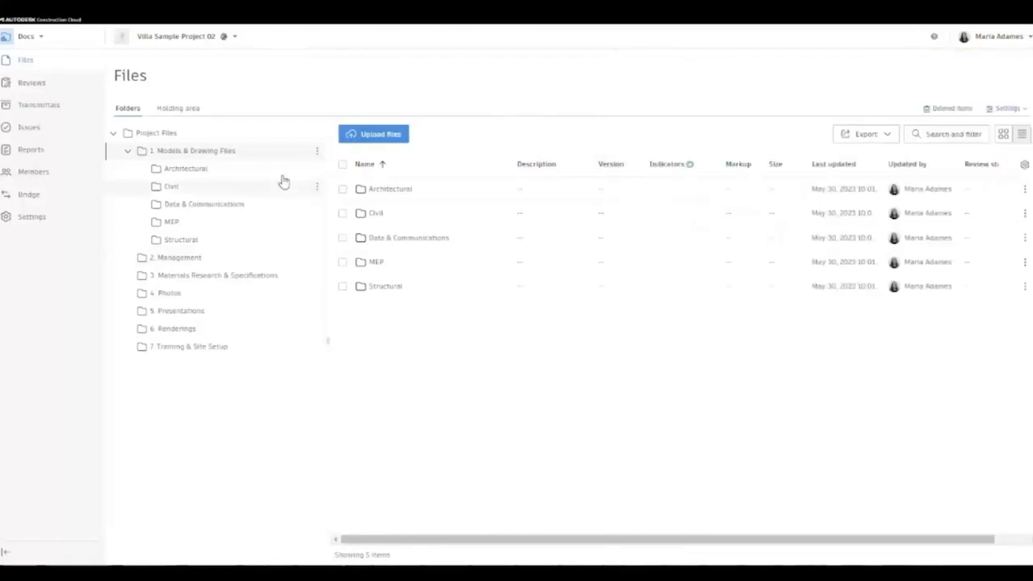
click(317, 137)
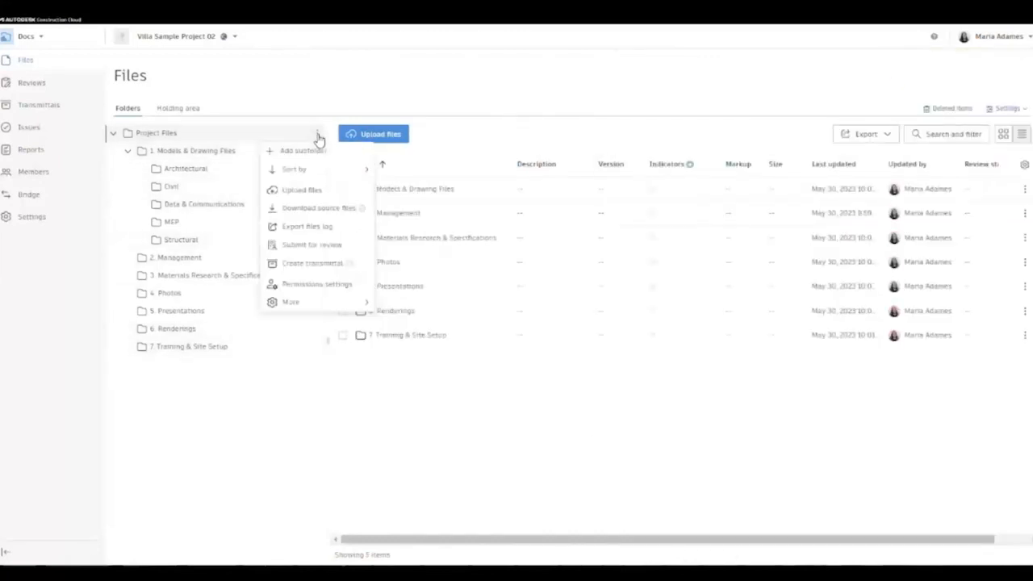
click(317, 284)
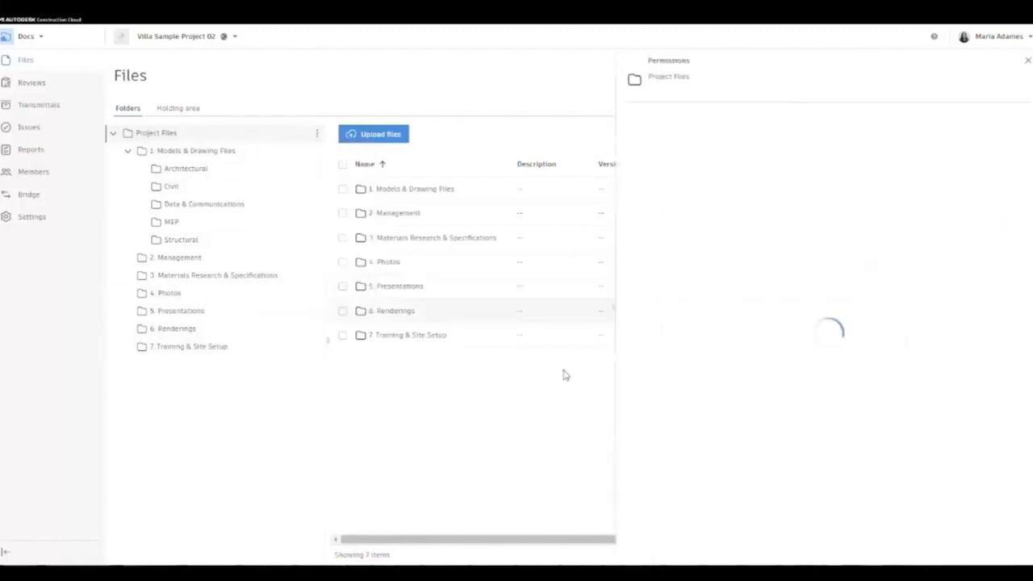
click(642, 119)
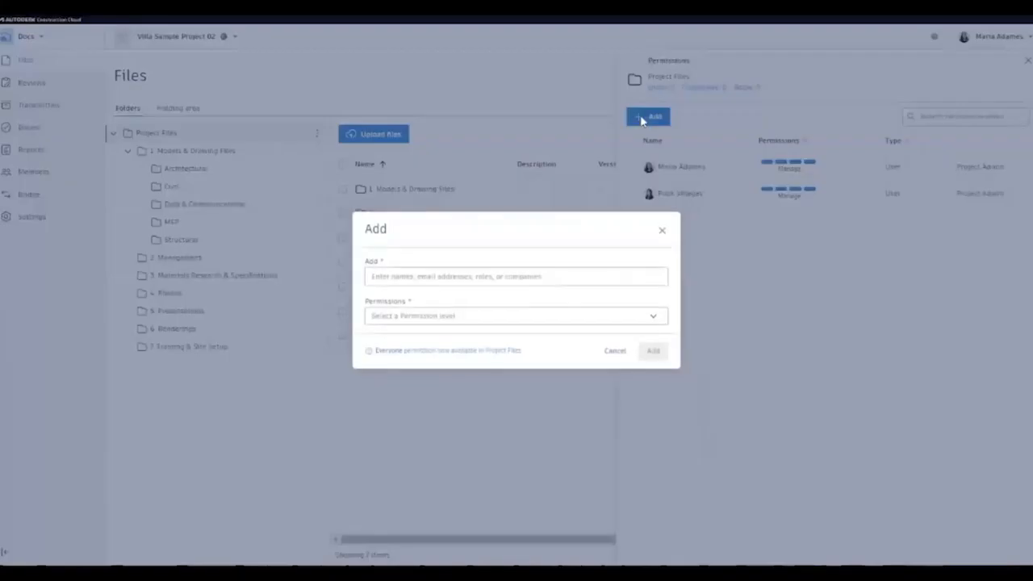
click(469, 275)
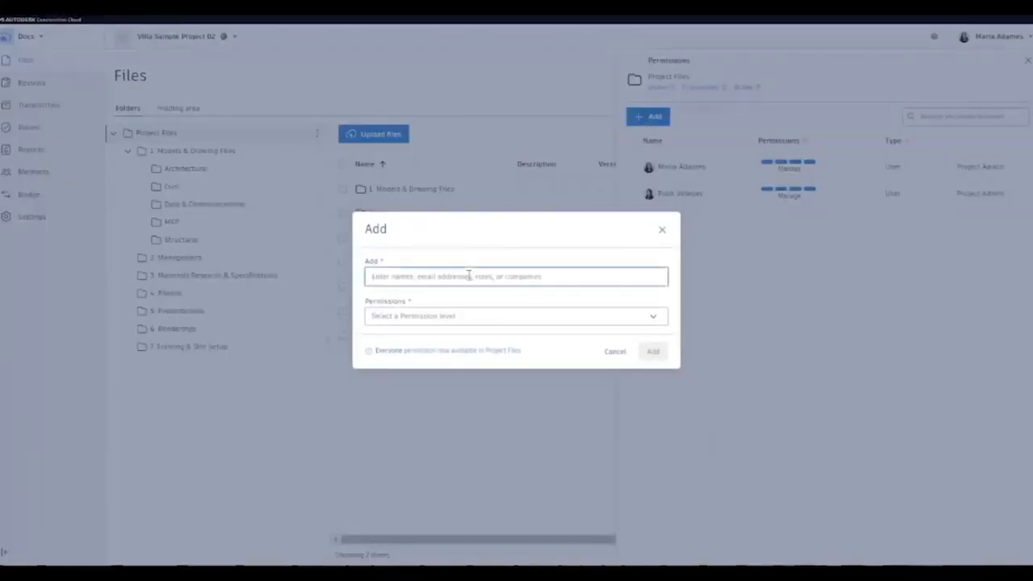
text(every)
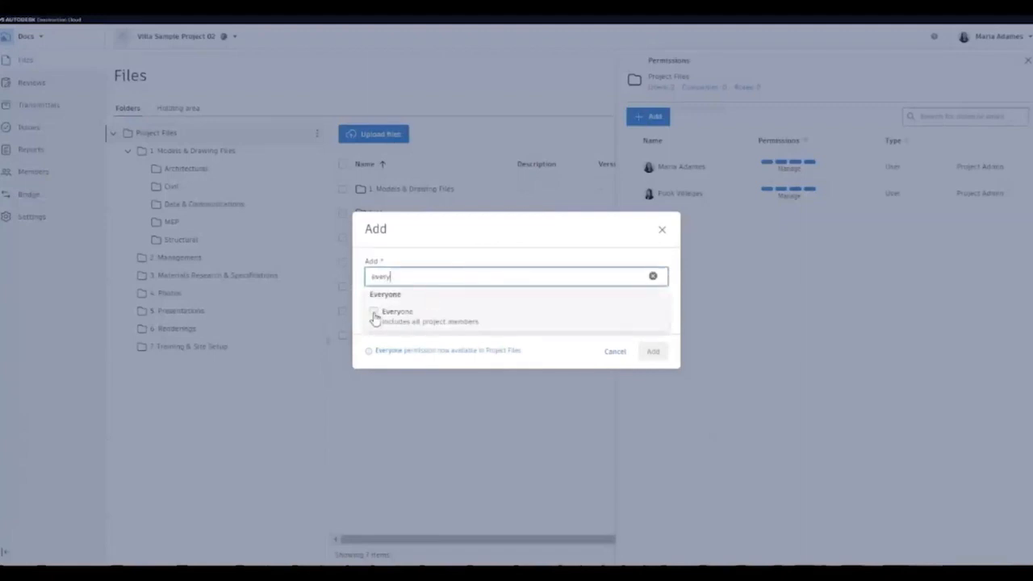
click(375, 313)
click(455, 318)
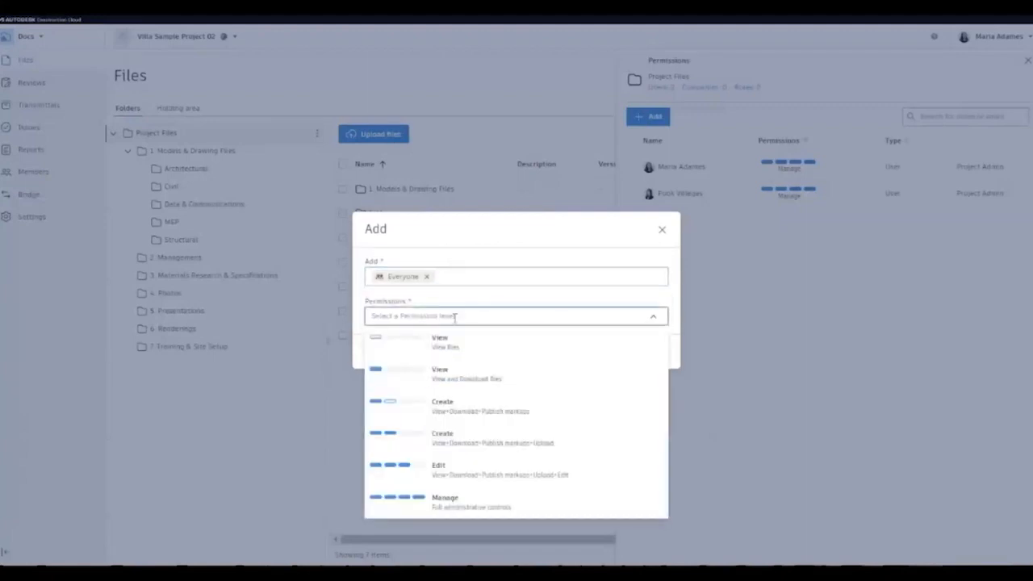
click(466, 388)
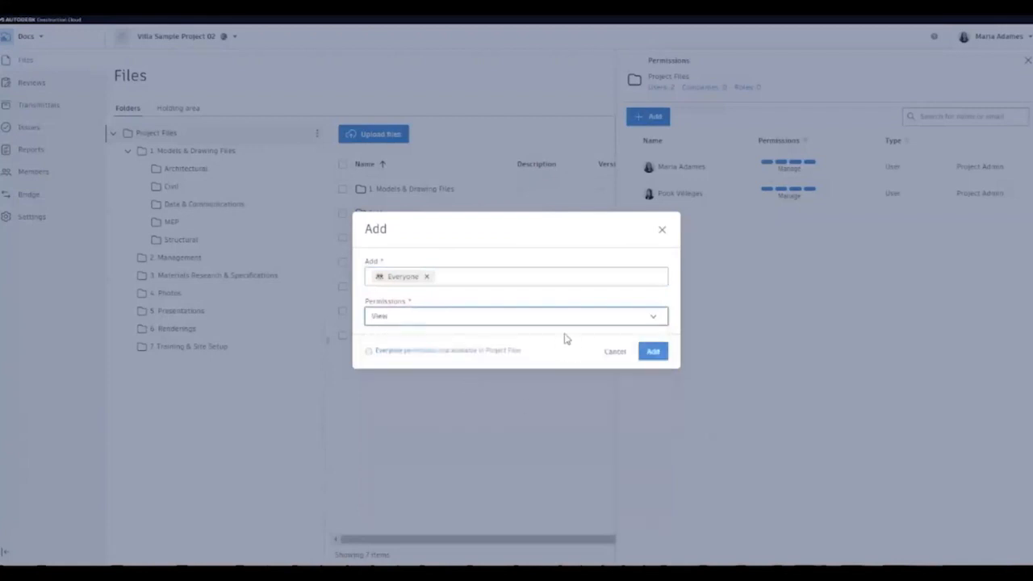
click(650, 350)
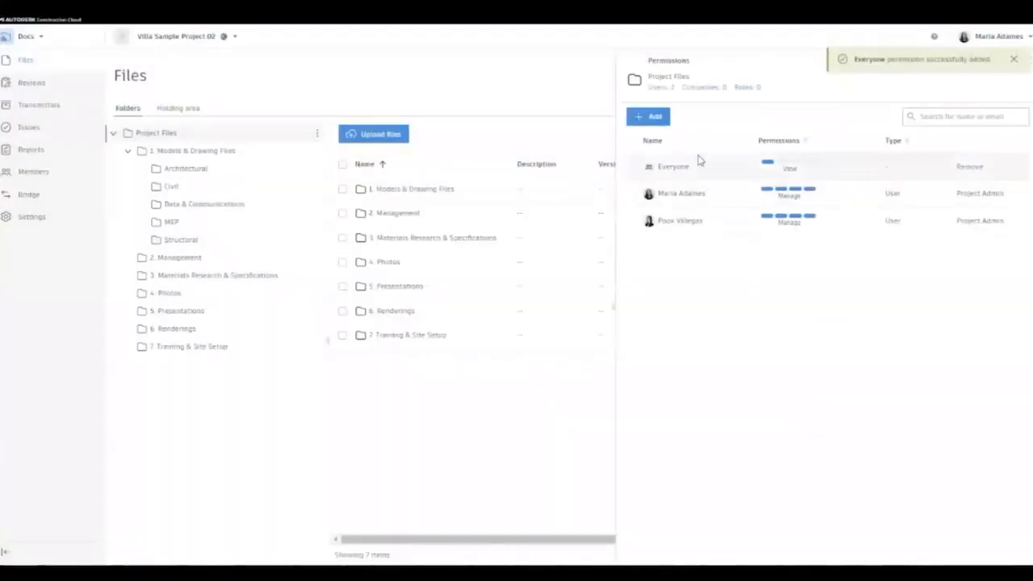
click(1013, 60)
click(1026, 63)
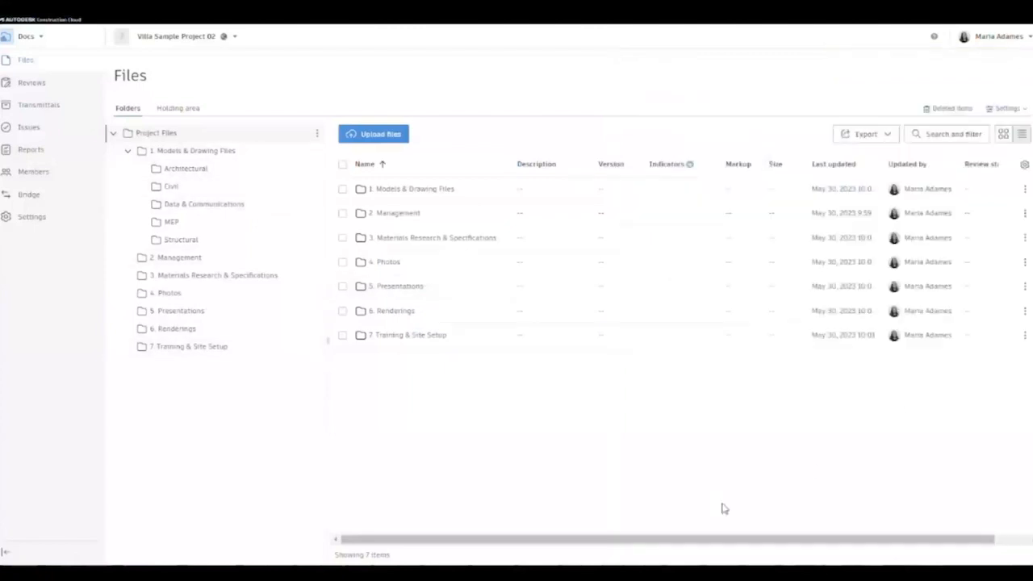
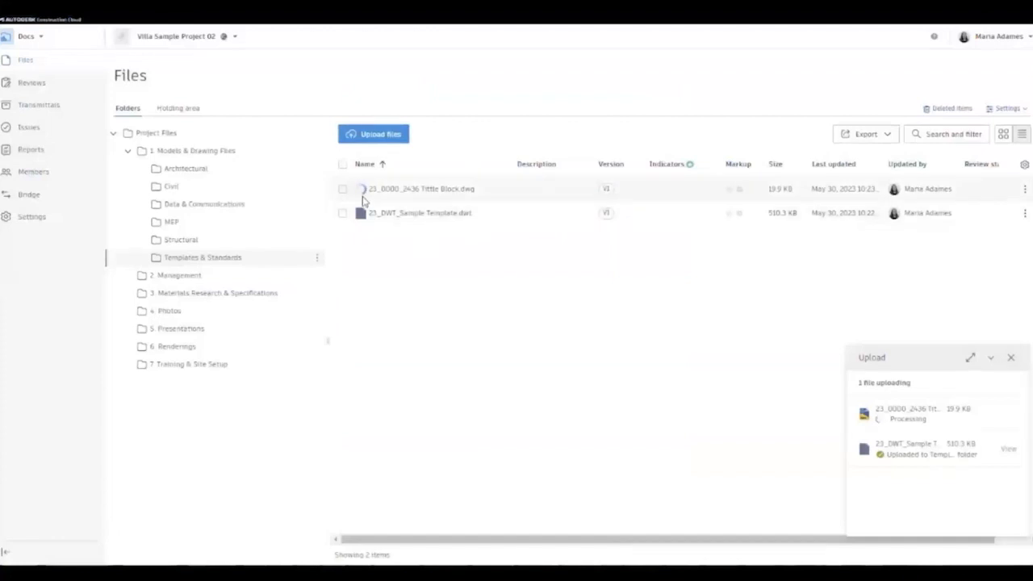
- Dismiss the finished upload progress for the title block and template files
click(1012, 360)
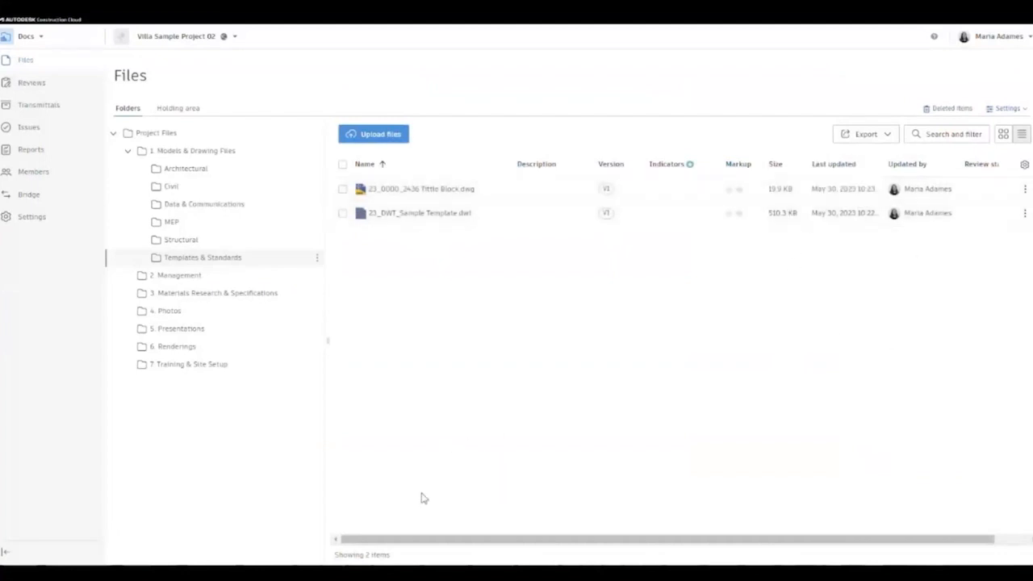
- Upload 23_0010_Villa Project_A001.dwg and A100.dwg from the computer into the Architectural folder
click(200, 171)
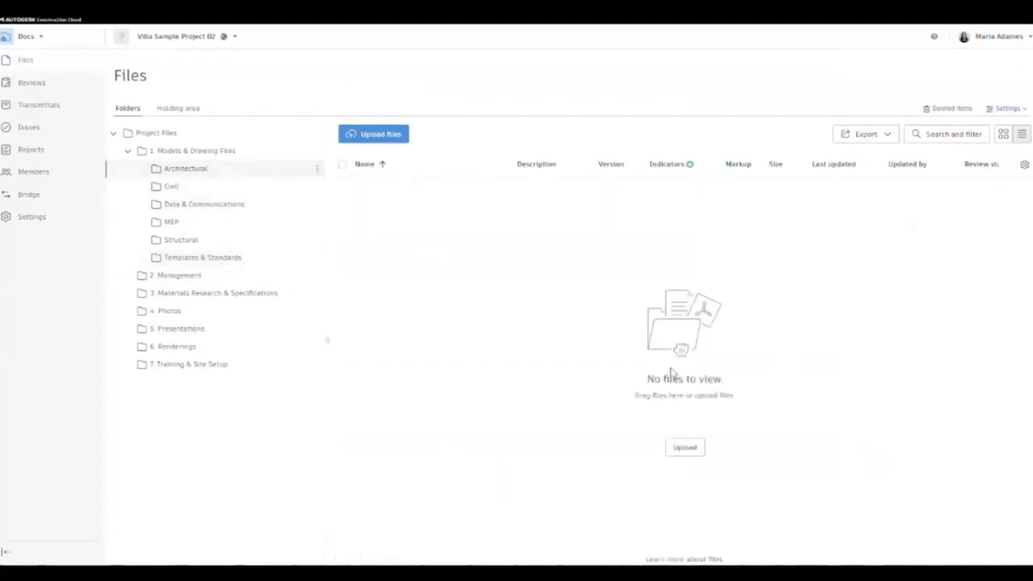
click(365, 135)
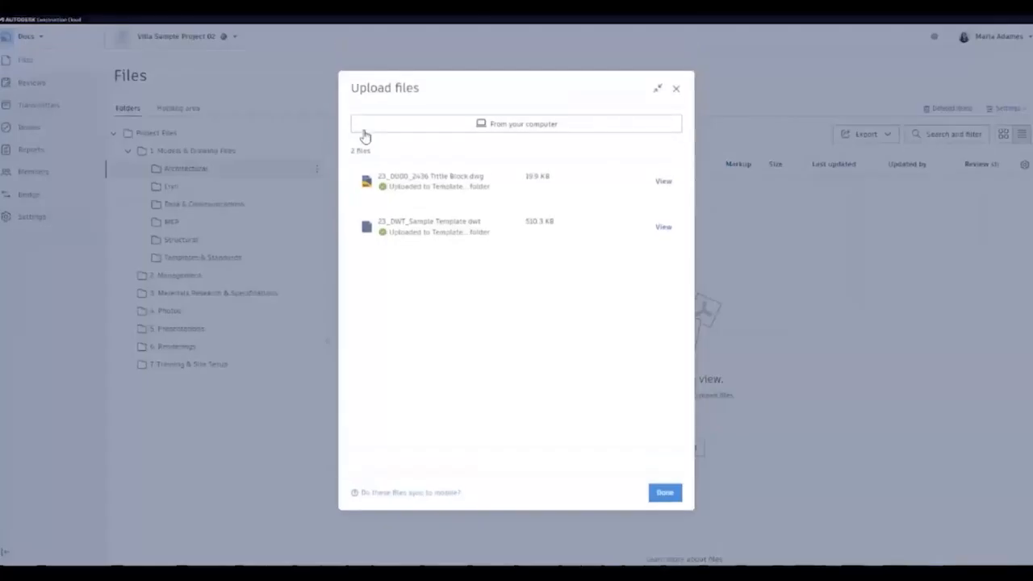
click(512, 124)
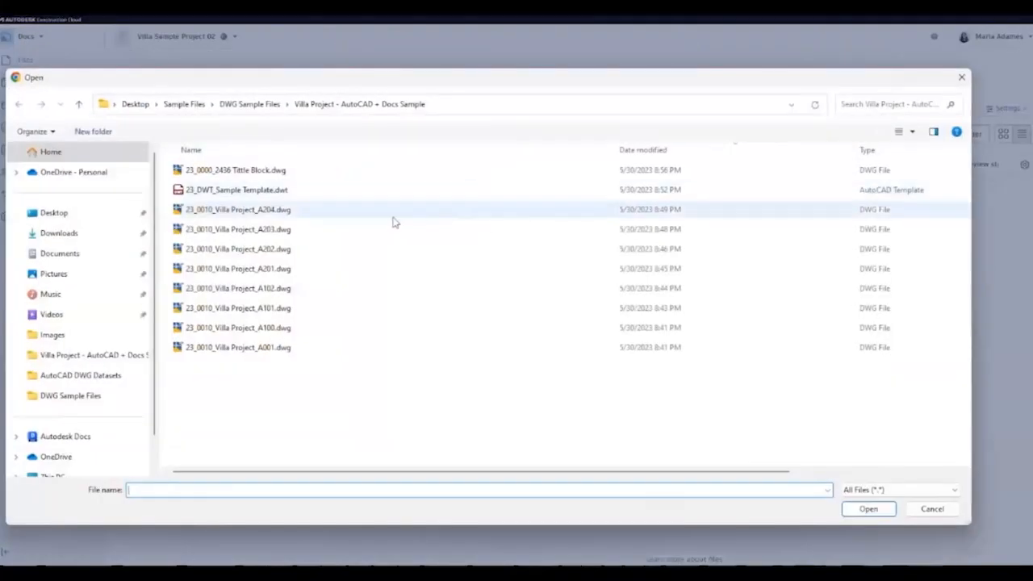
click(230, 348)
ctrl+click(230, 329)
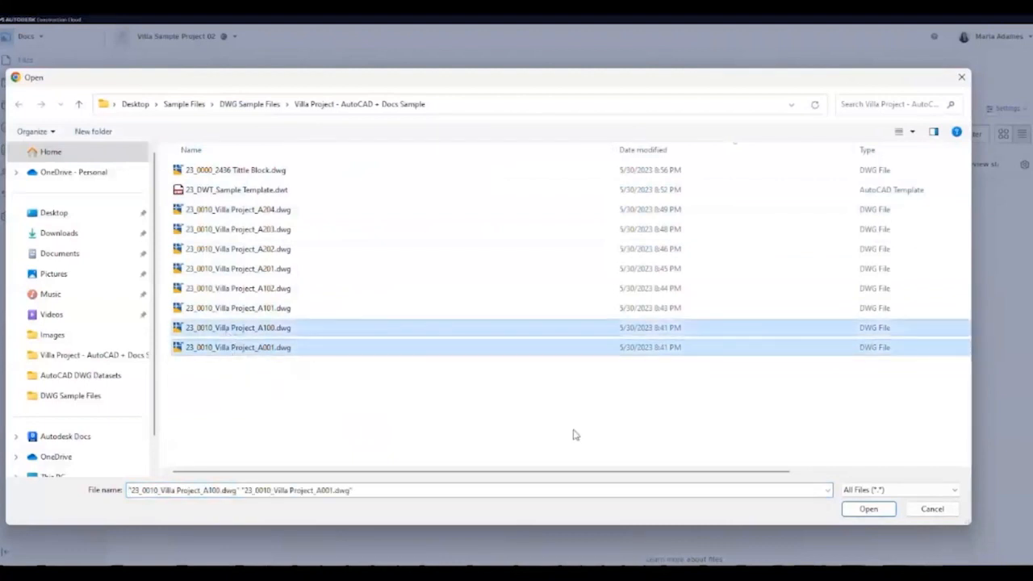
click(886, 515)
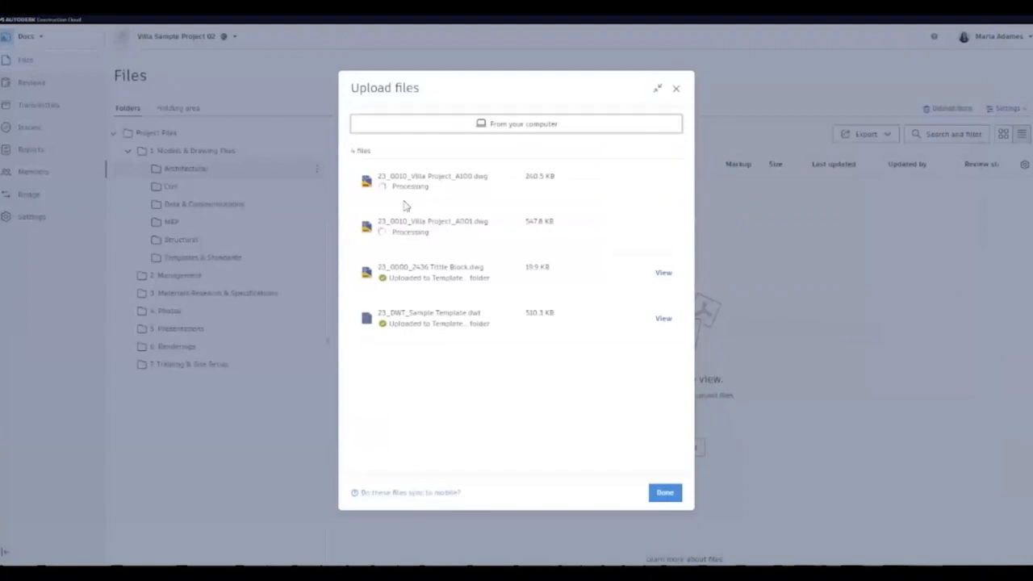
click(665, 494)
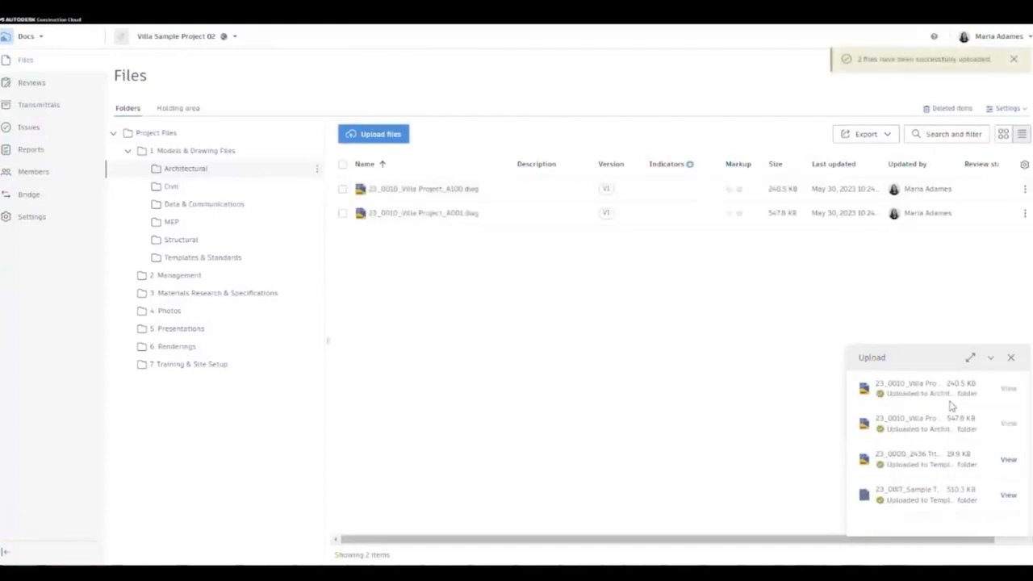
- Preview the A100 ground floor plan in the viewer, then select A100 in the Architectural list
click(1010, 358)
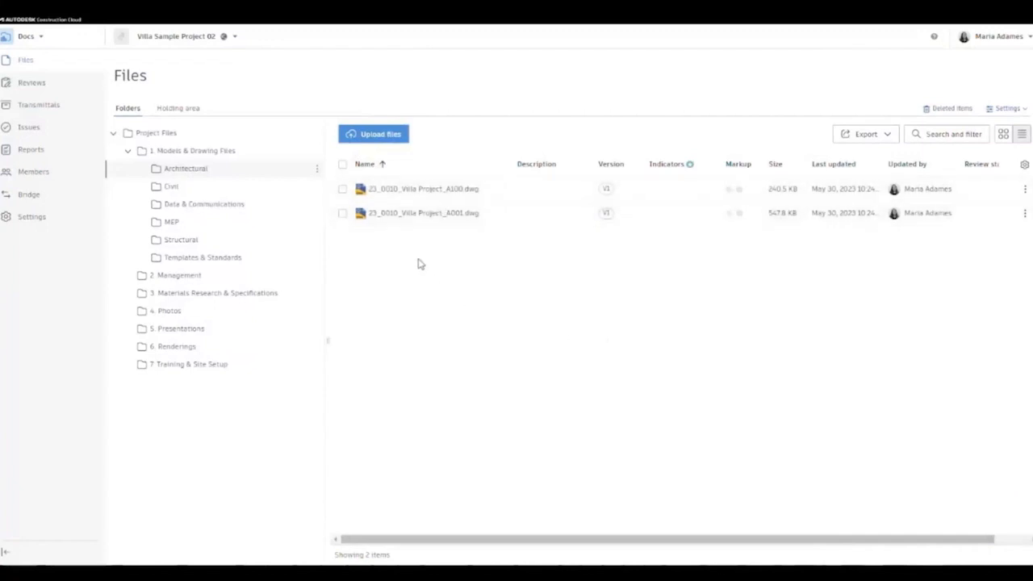
click(424, 192)
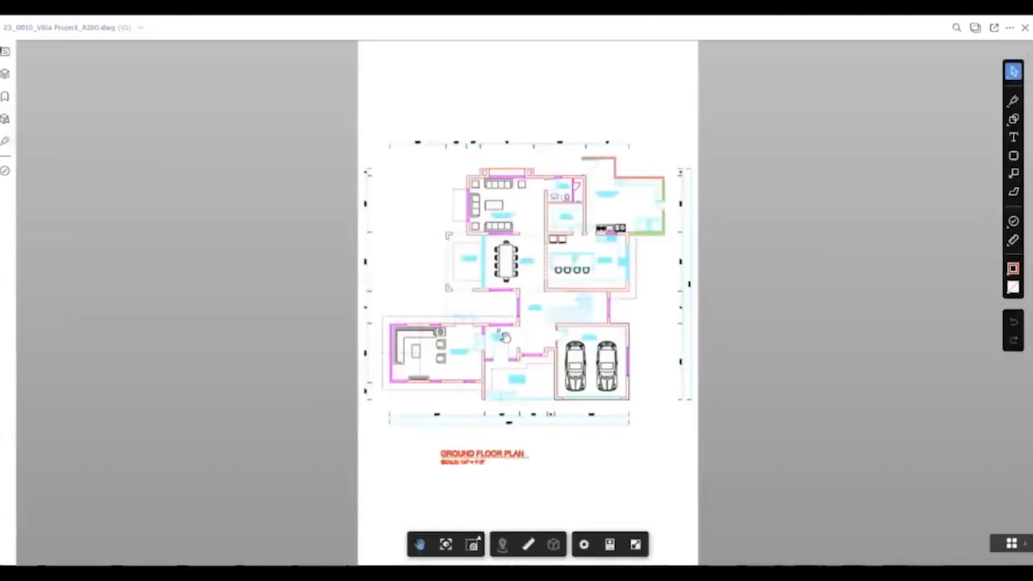
scroll(566, 310, up, 3)
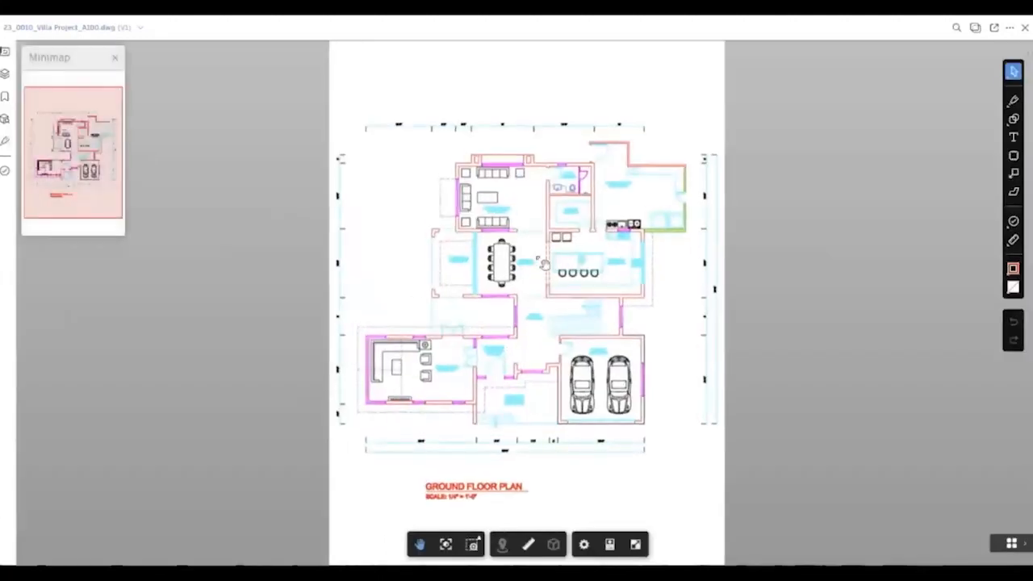
scroll(565, 310, up, 2)
scroll(566, 309, down, 4)
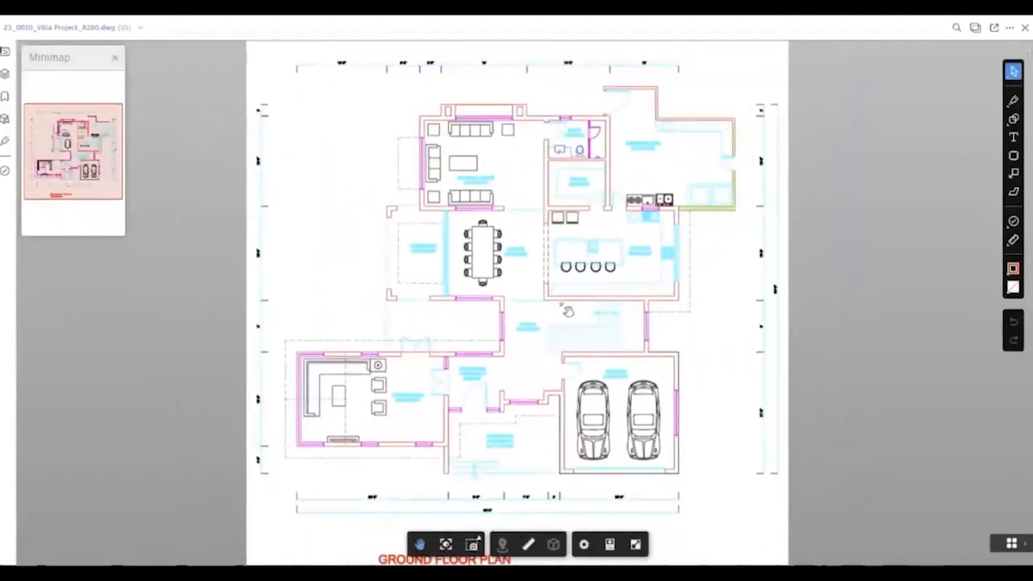
click(1025, 28)
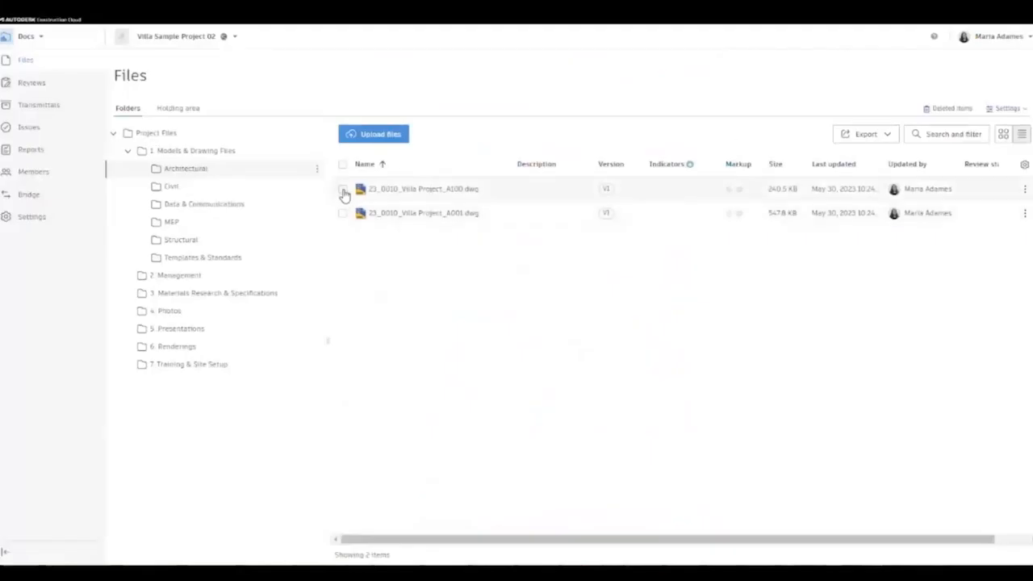
click(343, 191)
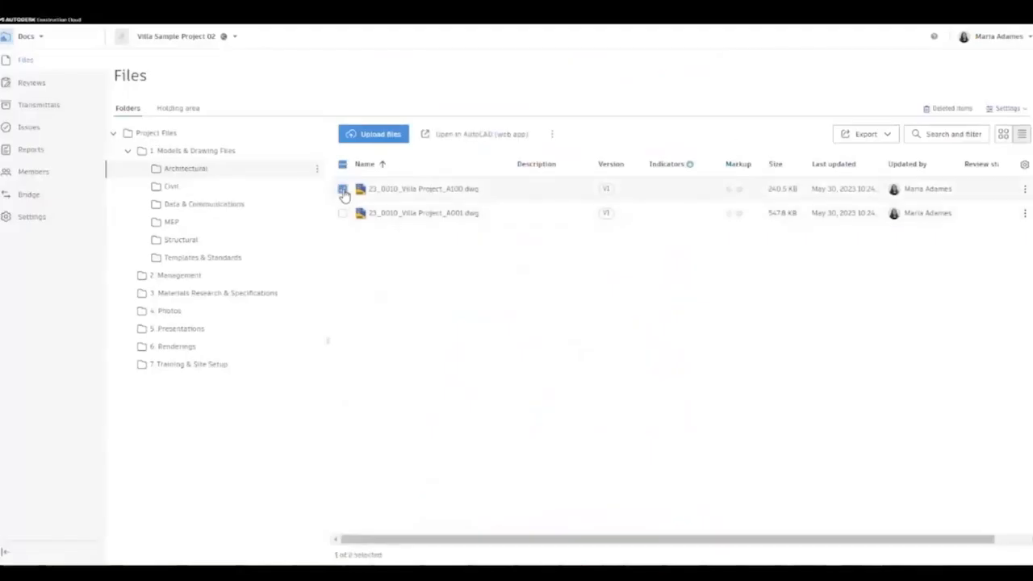
- Open A100 in the AutoCAD web app, inspect a living-room chair, and save the drawing
click(485, 136)
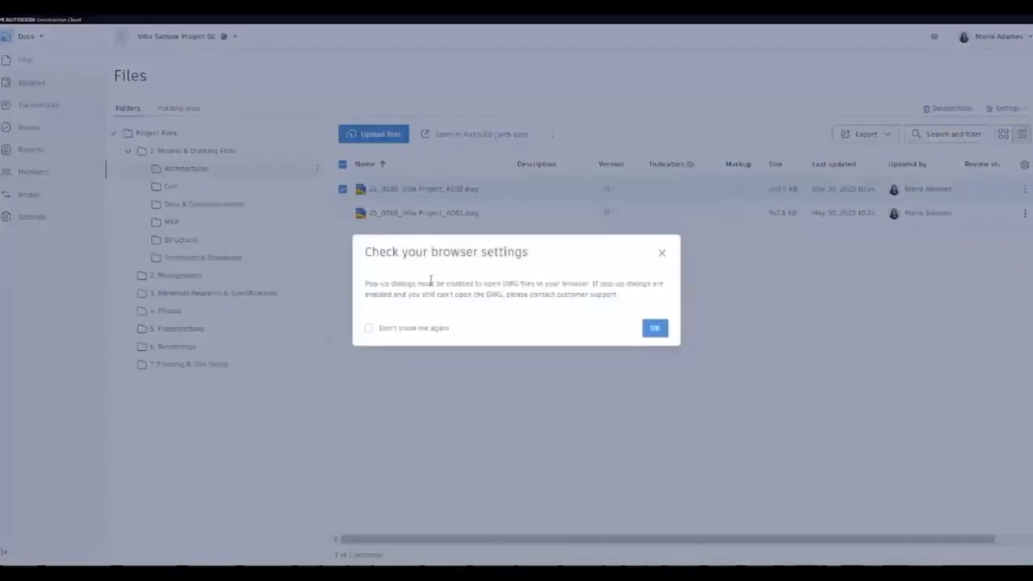
click(663, 328)
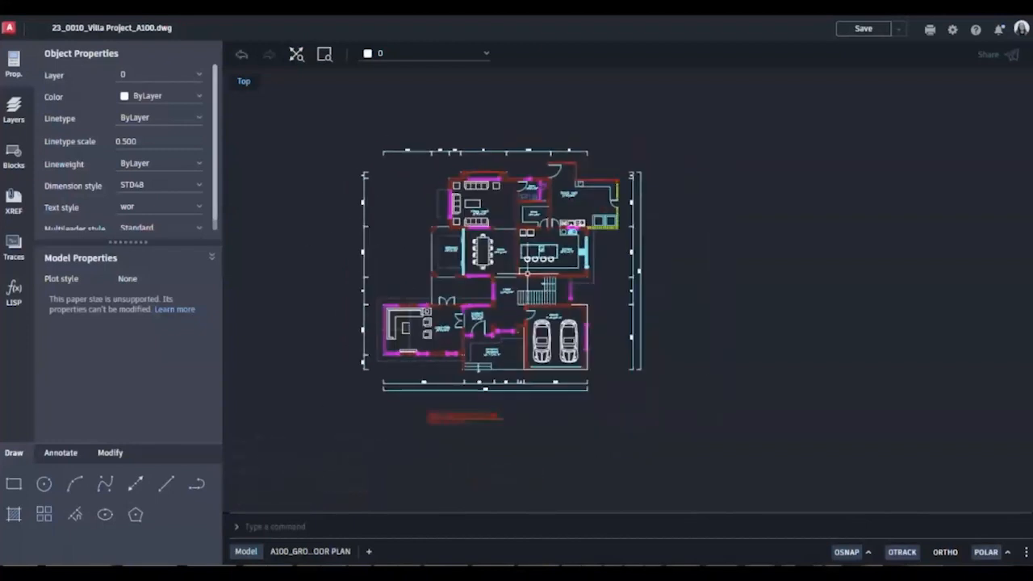
scroll(500, 242, up, 5)
click(525, 167)
click(488, 155)
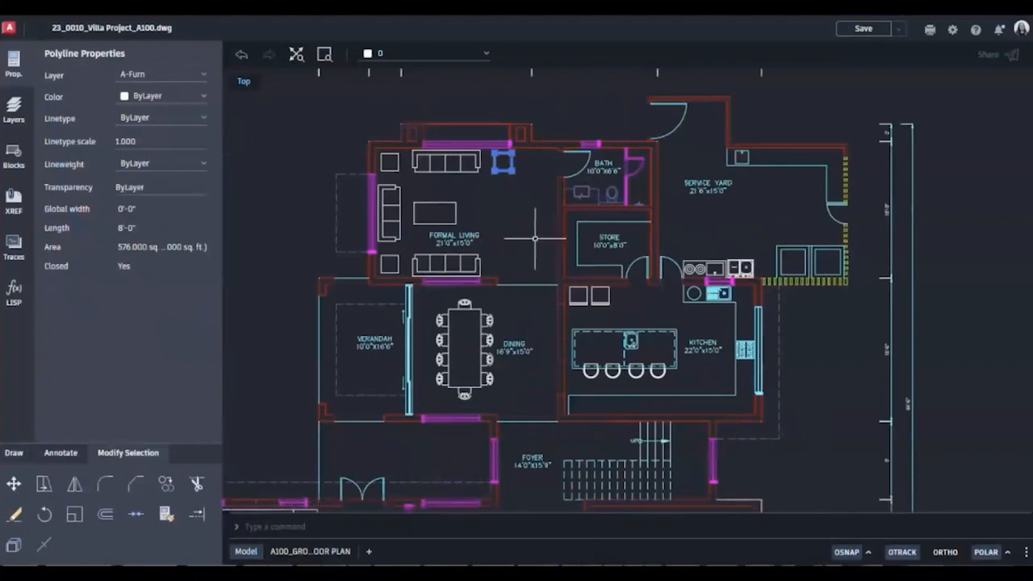
key(Escape)
scroll(539, 233, down, 3)
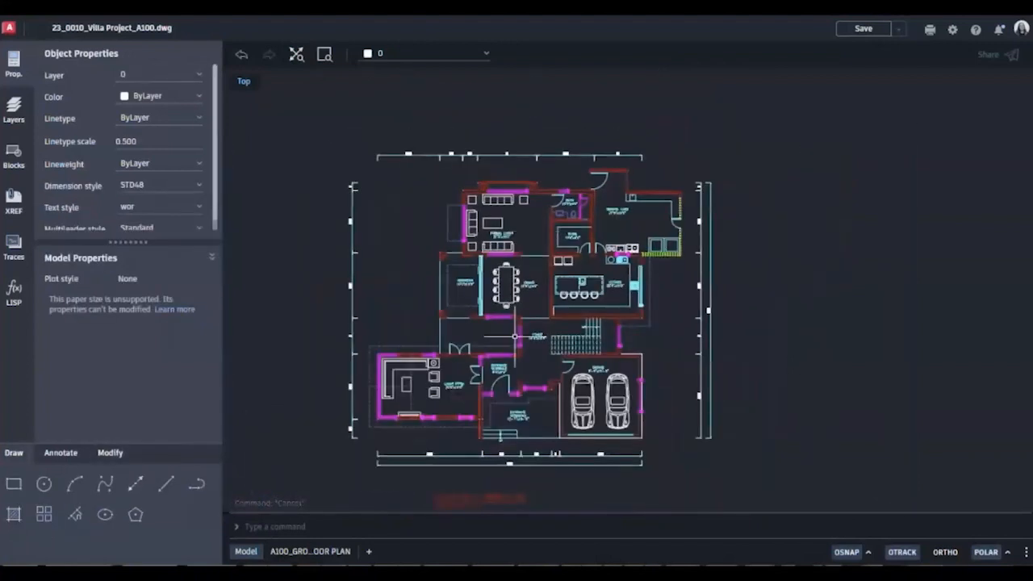
drag(484, 354, 493, 344)
click(864, 30)
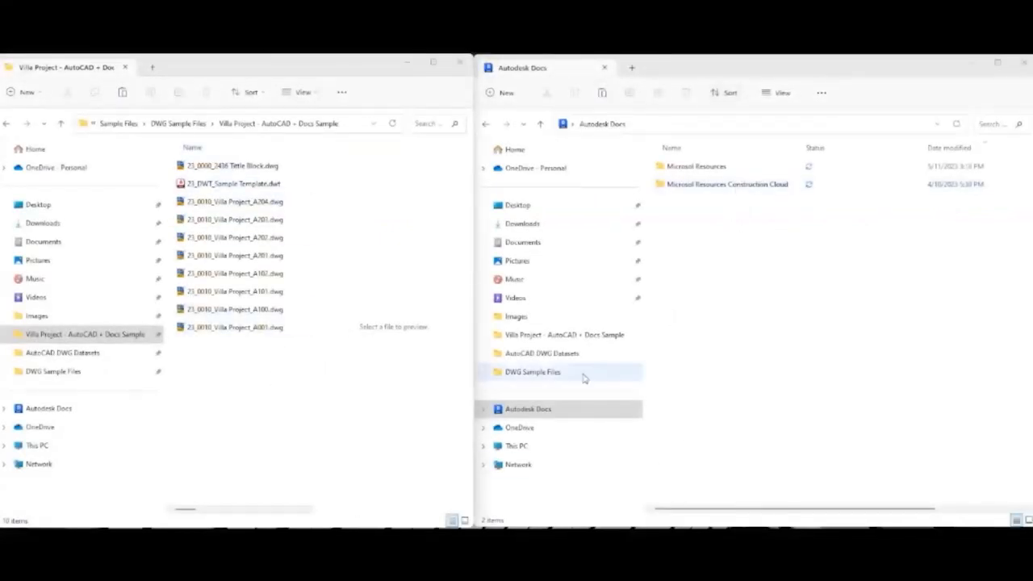
- Browse the Autodesk Docs drive to Villa Sample Project 02 > Project Files > 1. Models & Drawing Files > Architectural
click(536, 412)
double_click(741, 186)
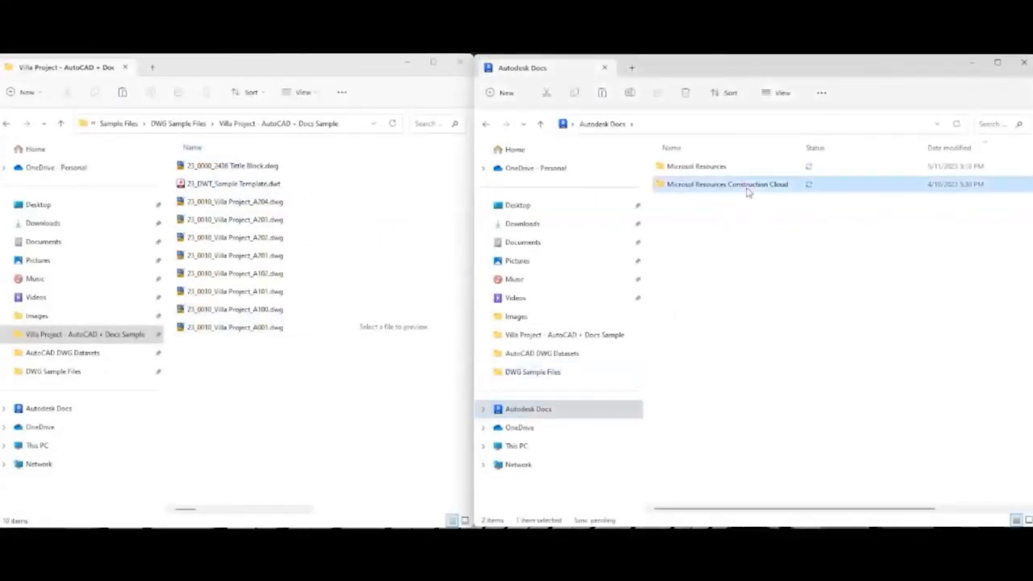
double_click(708, 203)
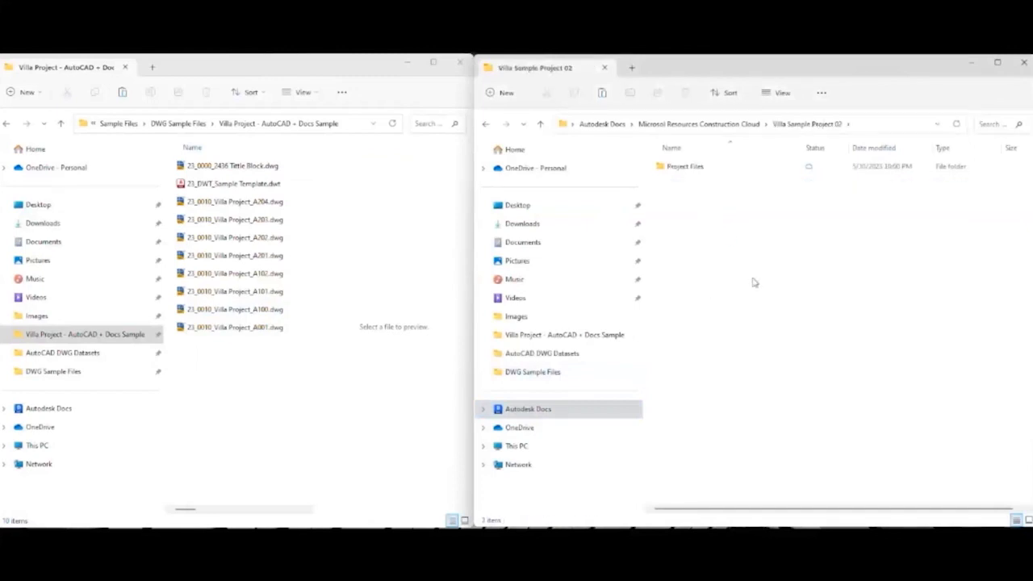
double_click(710, 168)
double_click(707, 275)
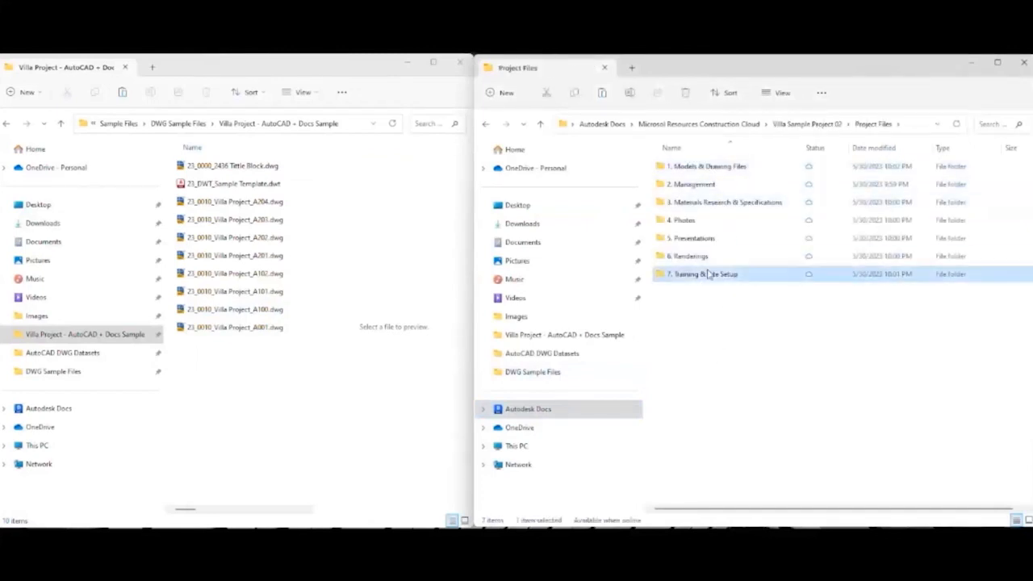
click(487, 124)
double_click(682, 167)
double_click(693, 169)
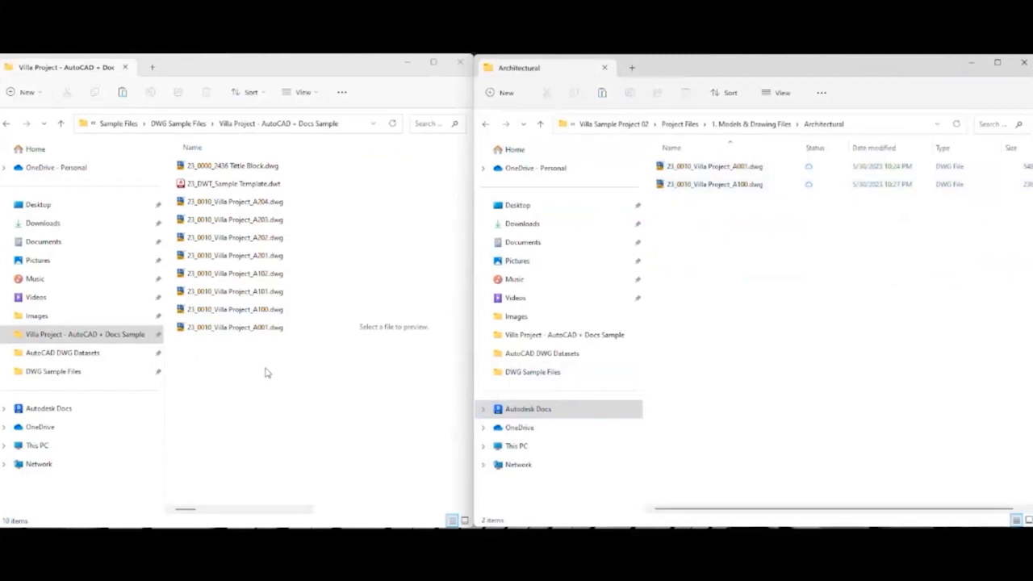
- Copy A101, A102, A201 and A202 into the synced Architectural folder and confirm all six drawings
click(236, 294)
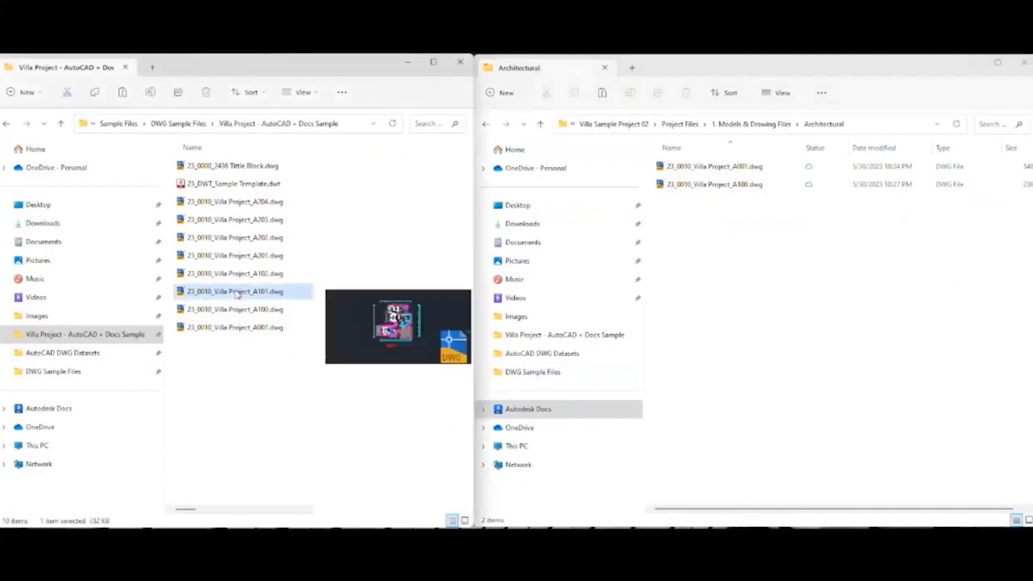
ctrl+click(238, 276)
ctrl+click(234, 240)
ctrl+shift+click(234, 241)
right_click(236, 244)
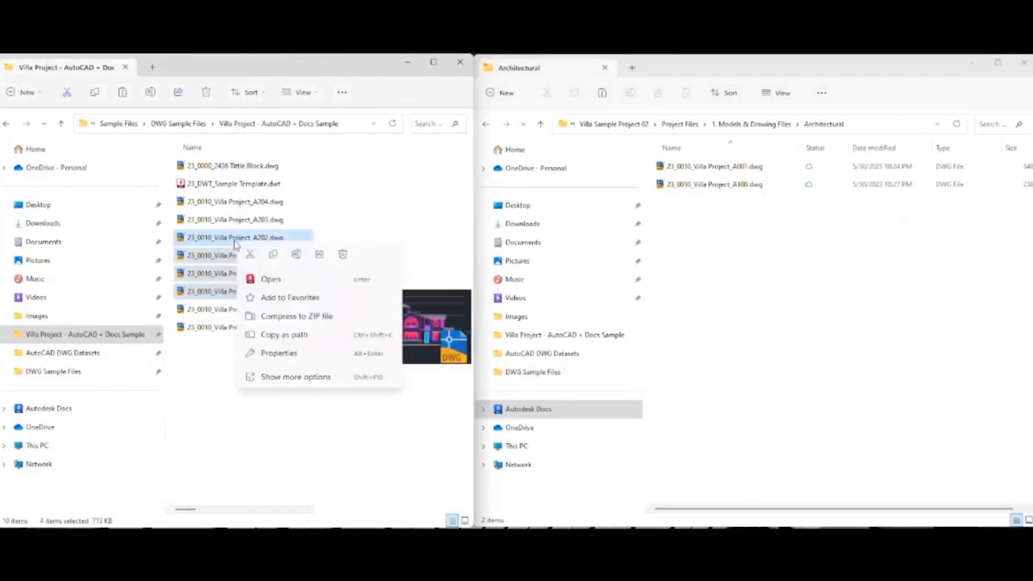
click(272, 254)
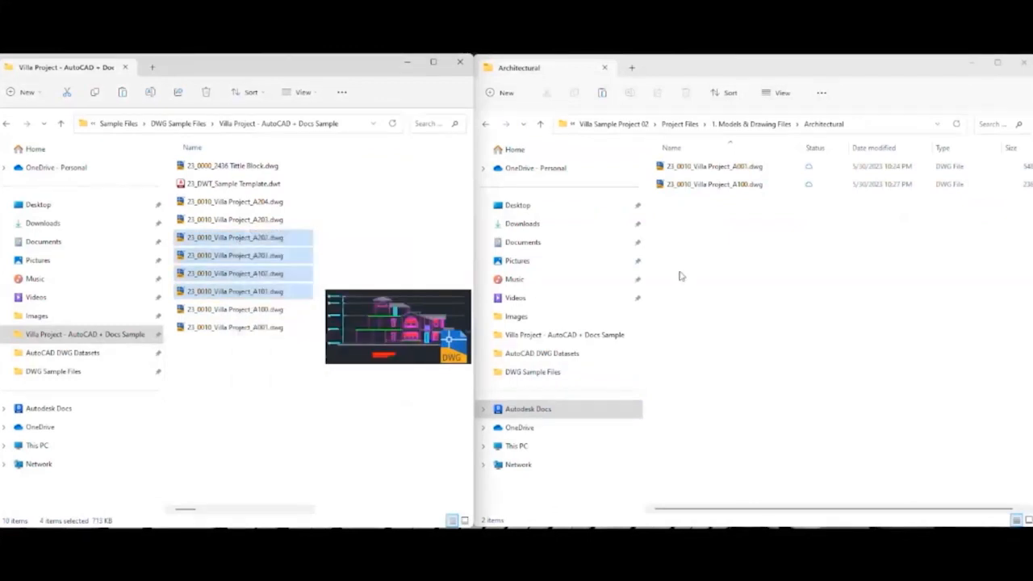
right_click(706, 269)
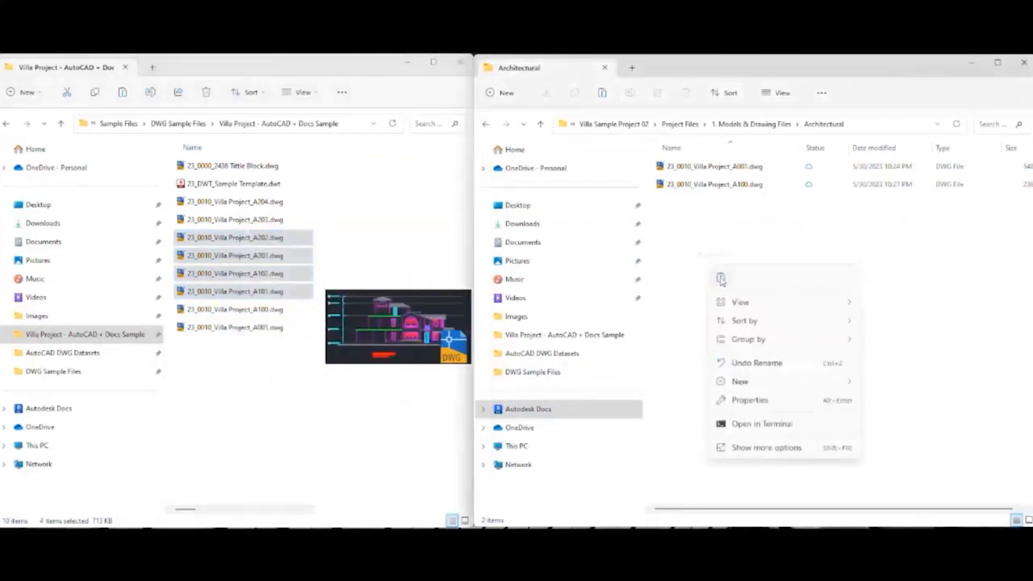
click(720, 278)
click(759, 332)
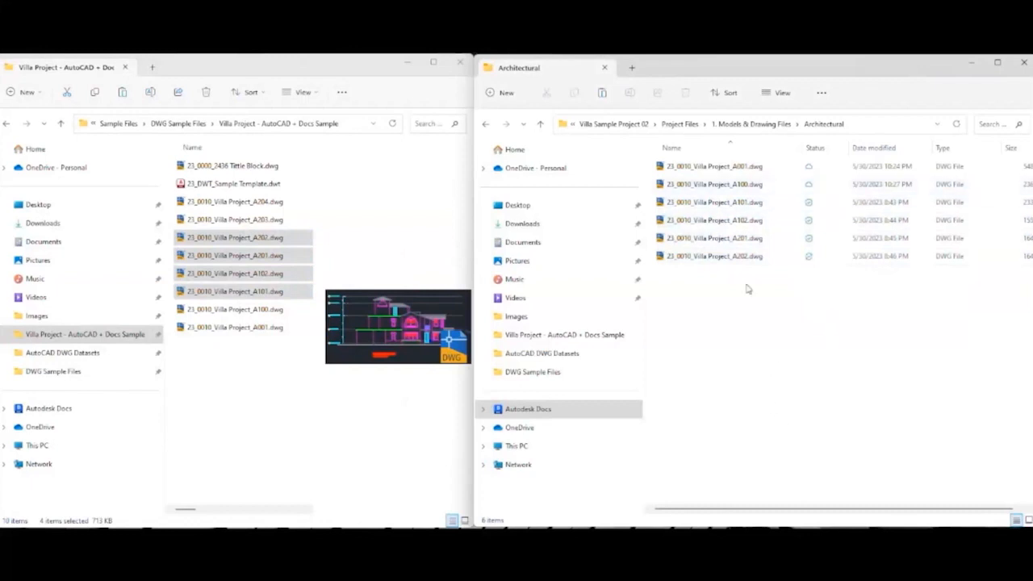
click(736, 125)
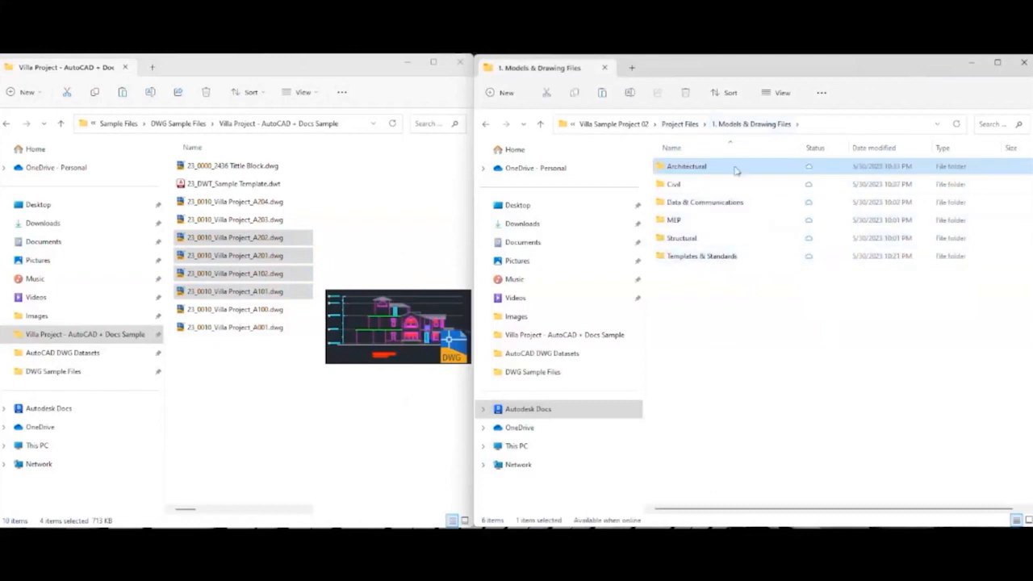
double_click(736, 170)
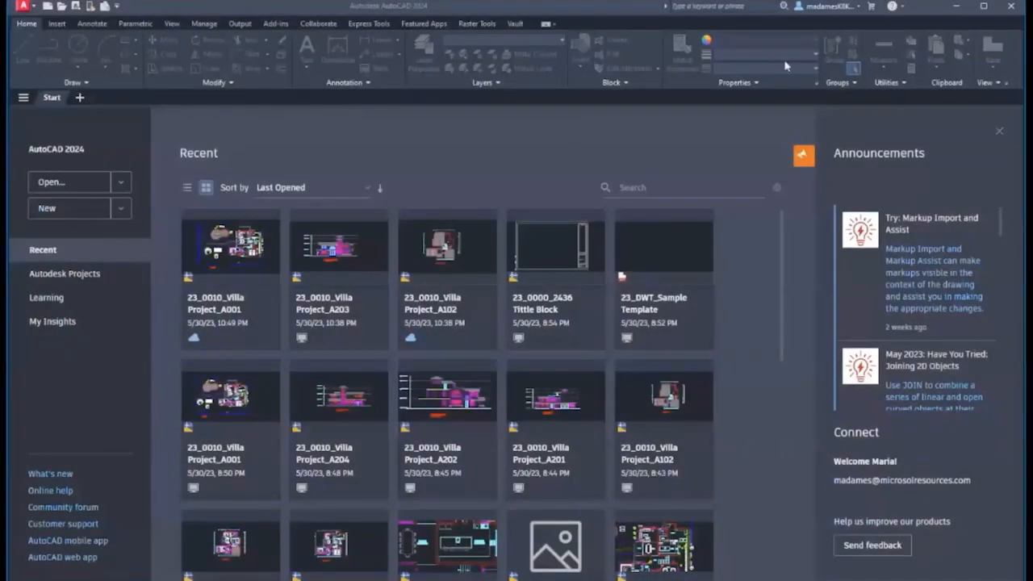
- Browse Autodesk Projects to Villa Sample Project 02's Architectural folder and open 23_0010_Villa Project_A001.dwg
click(79, 278)
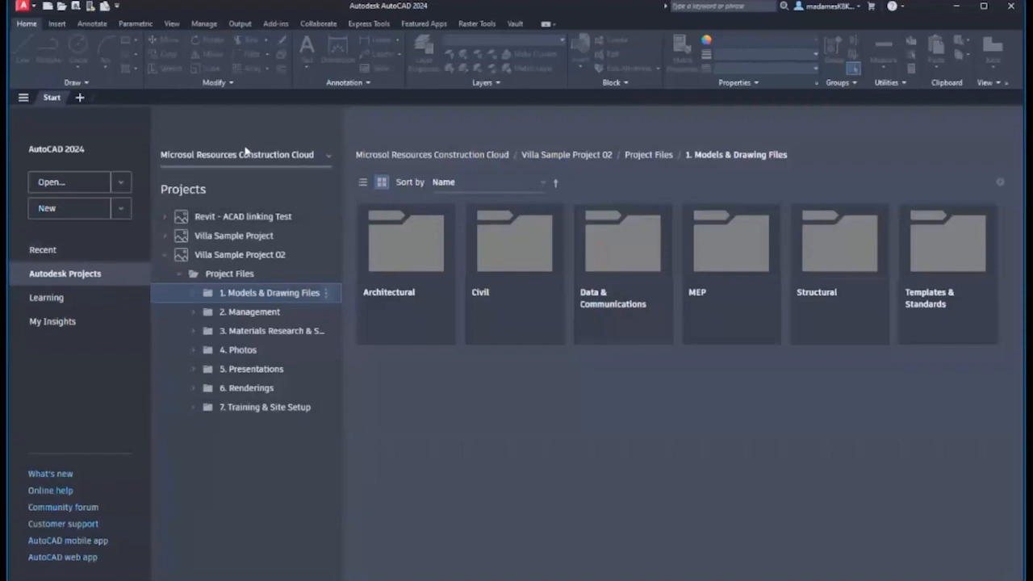
click(163, 254)
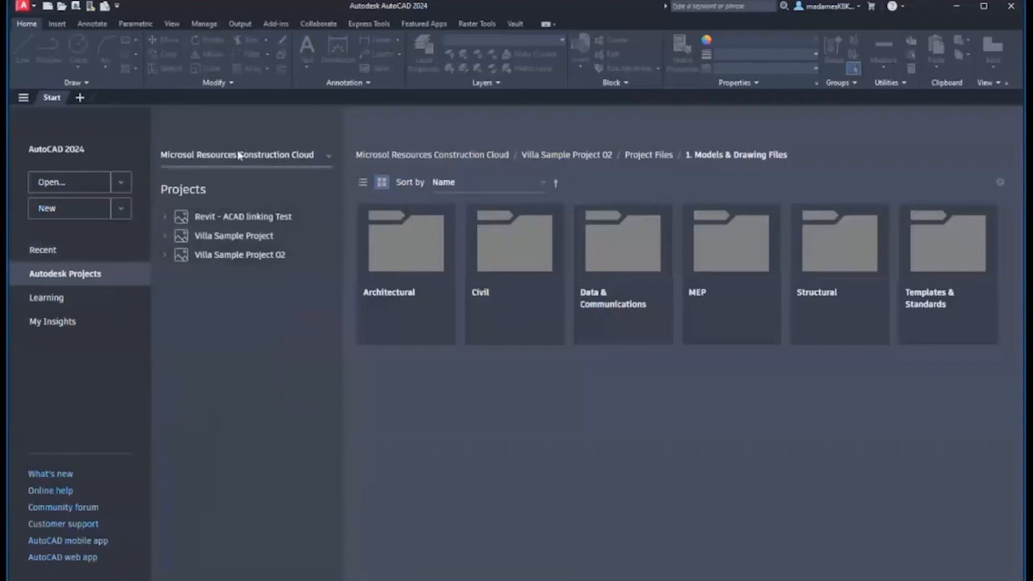
click(237, 154)
click(237, 207)
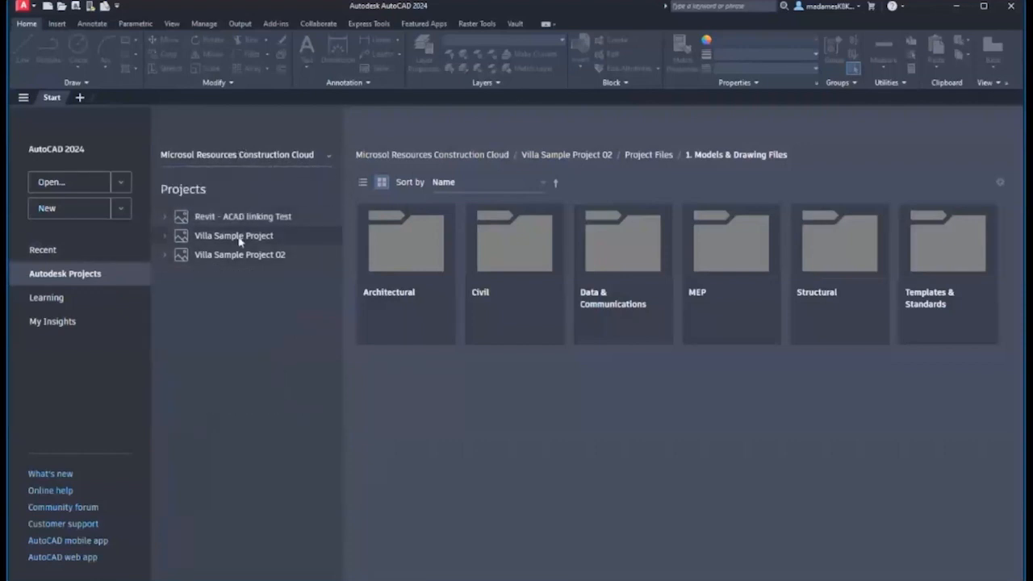
click(179, 261)
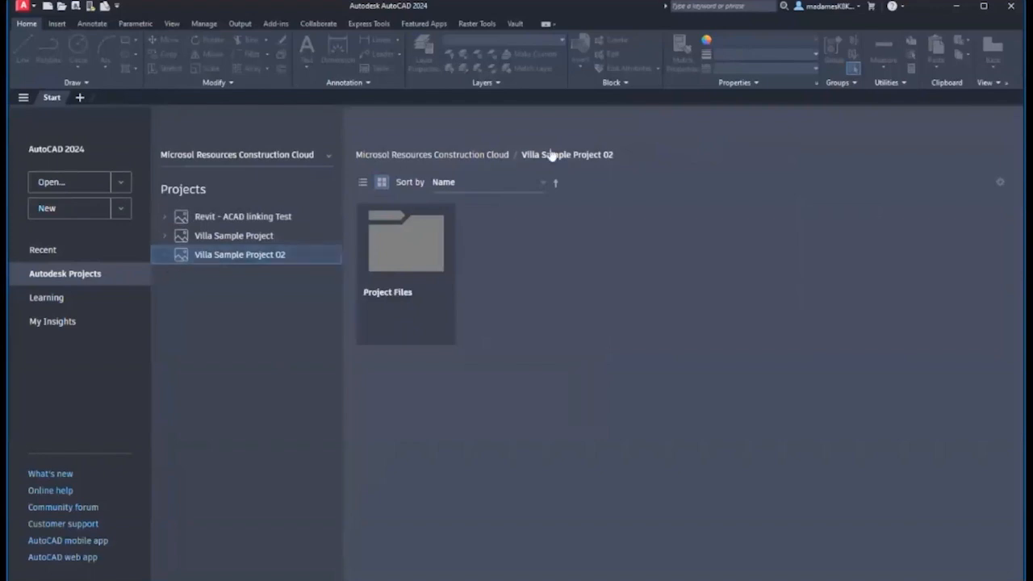
click(164, 259)
click(180, 279)
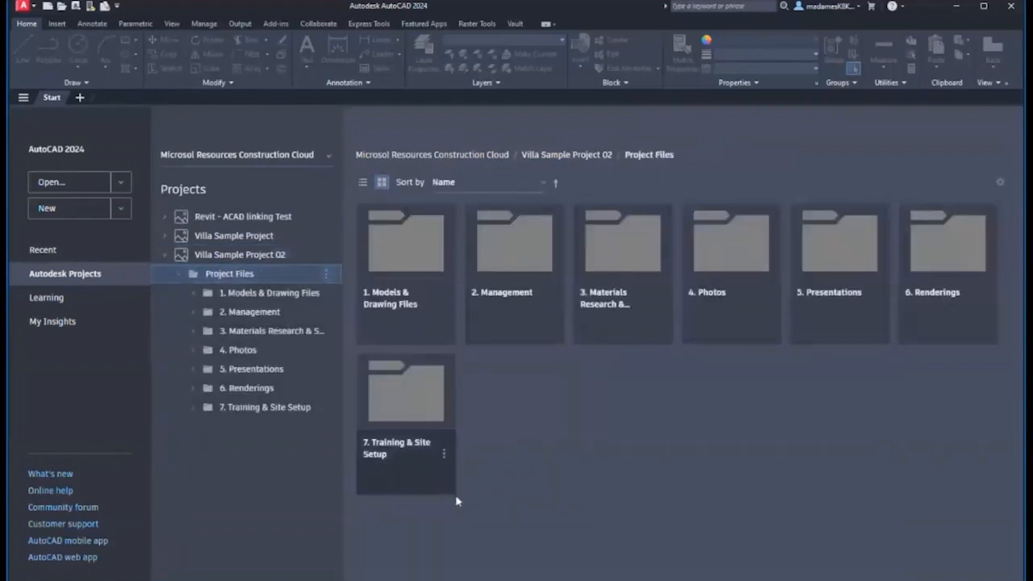
click(383, 310)
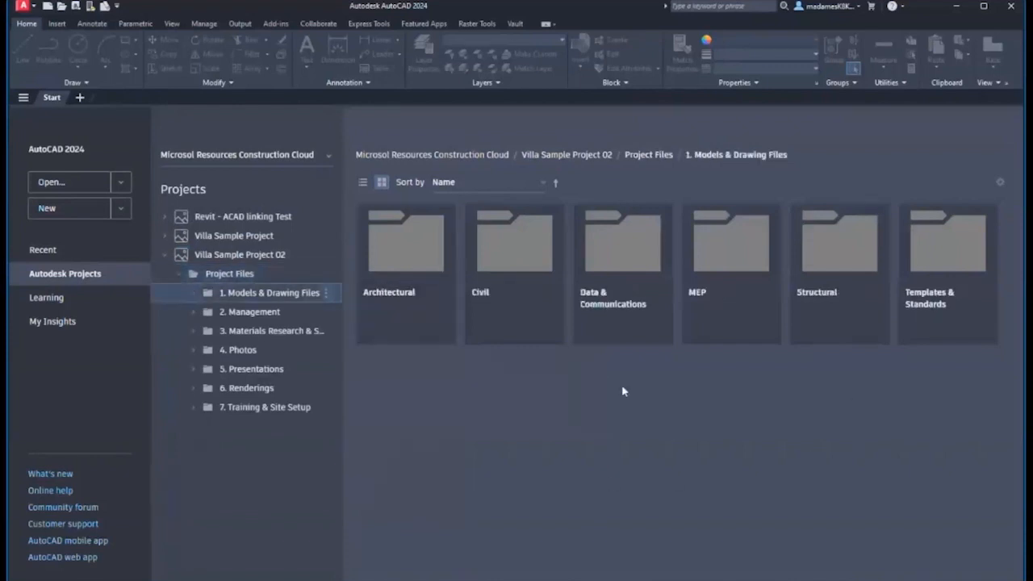
click(375, 306)
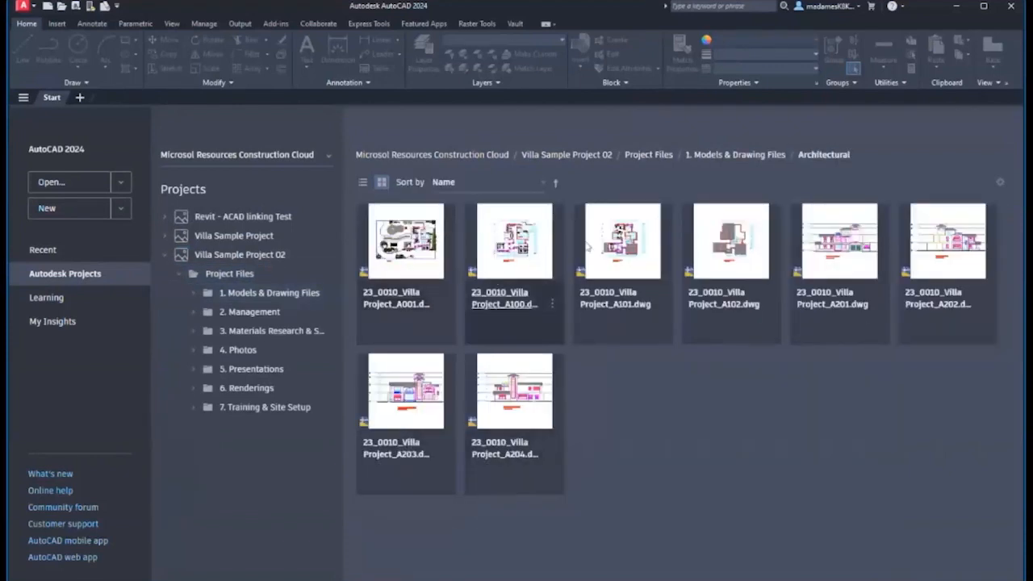
click(362, 182)
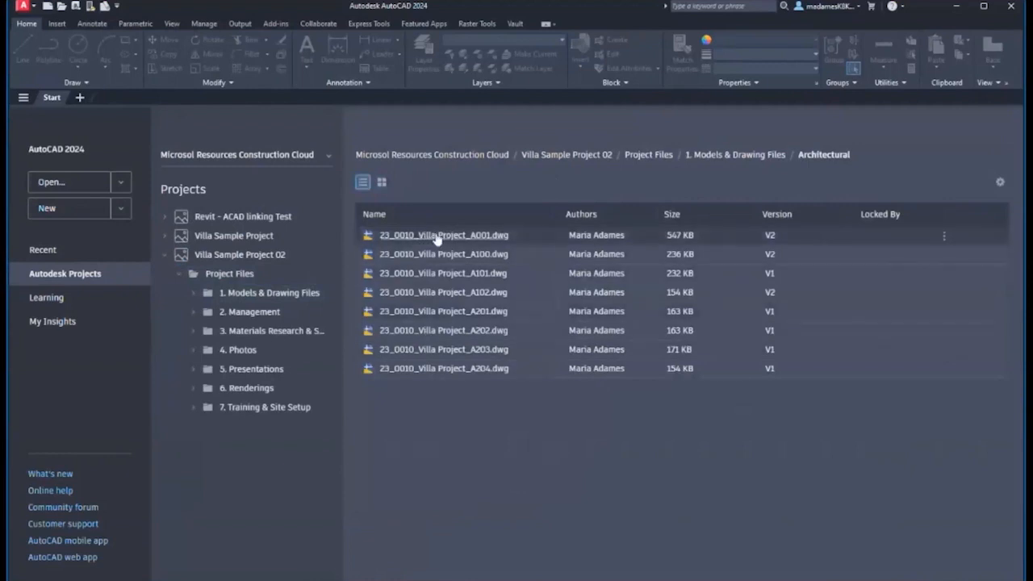
click(408, 235)
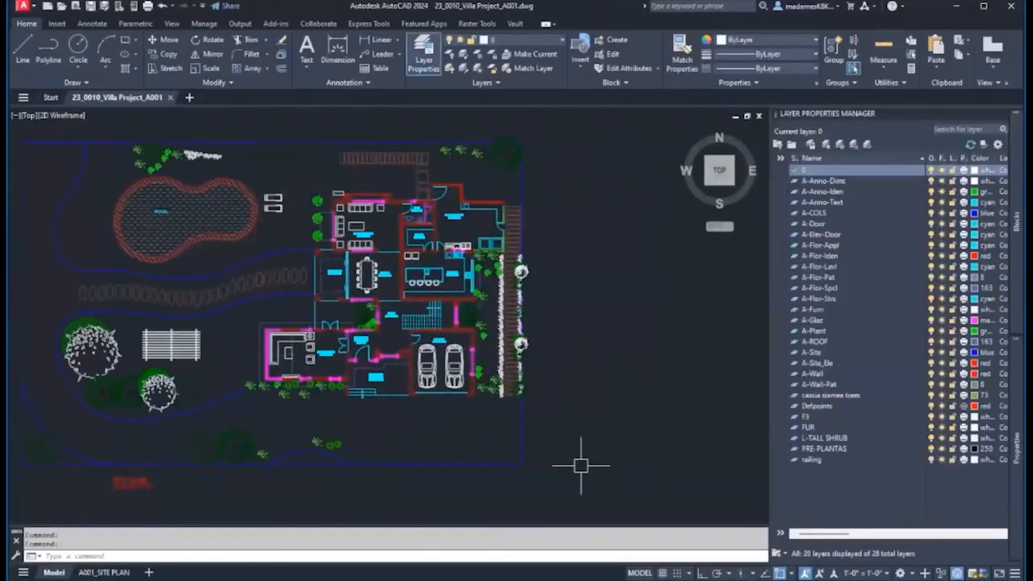
- Check the A001_SITE PLAN layout sheet, then return to model space
scroll(648, 403, down, 2)
scroll(333, 351, up, 2)
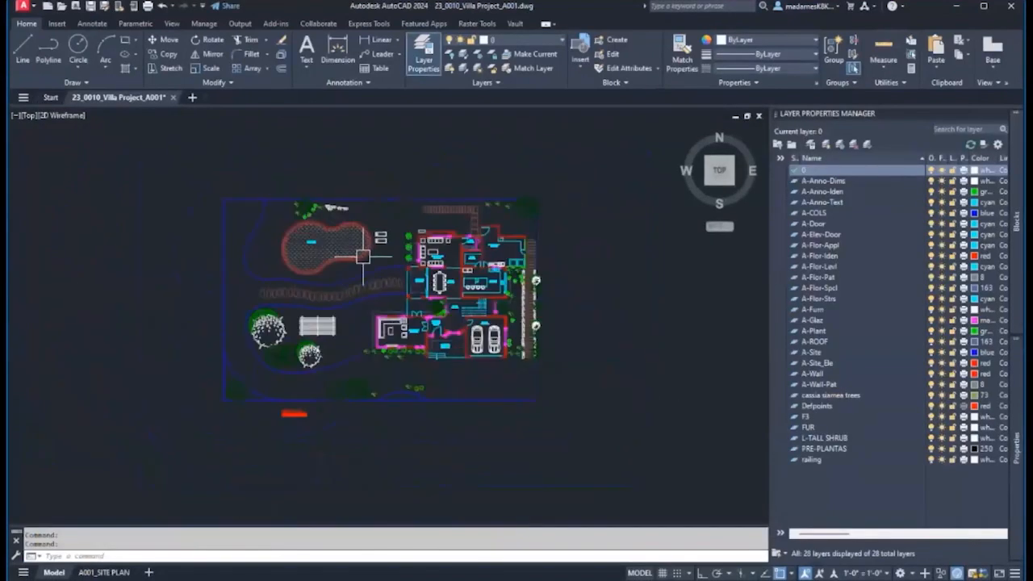
click(104, 572)
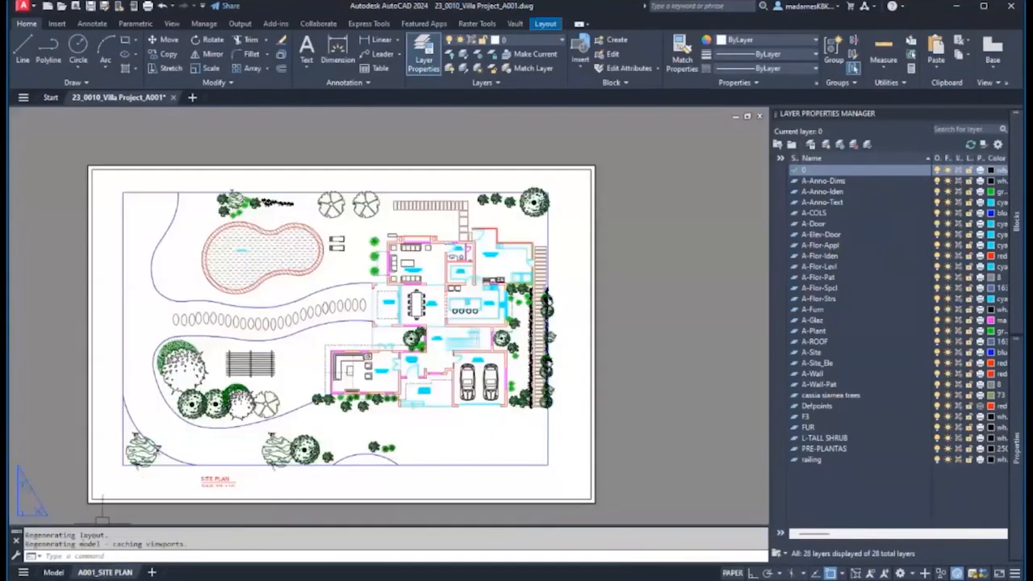
click(53, 572)
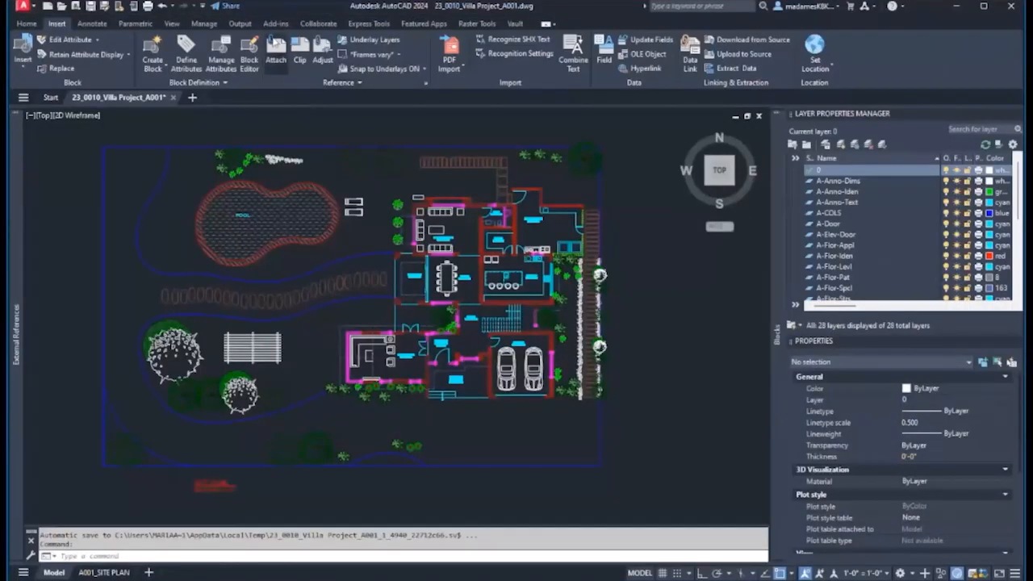
- Start an xref attach and browse Autodesk Docs, showing only DWG files, to the Architectural XREF folder
click(275, 48)
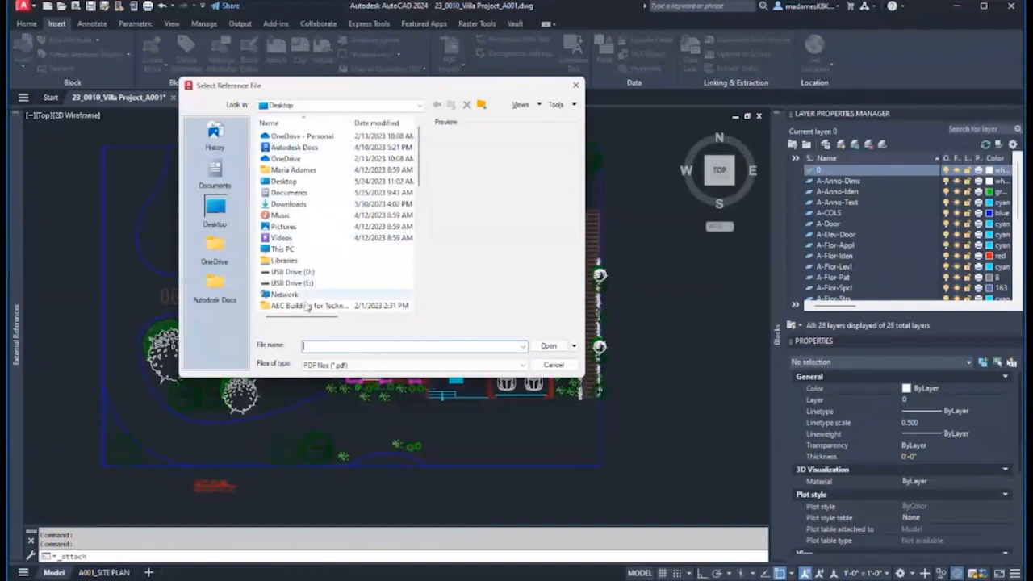
click(215, 289)
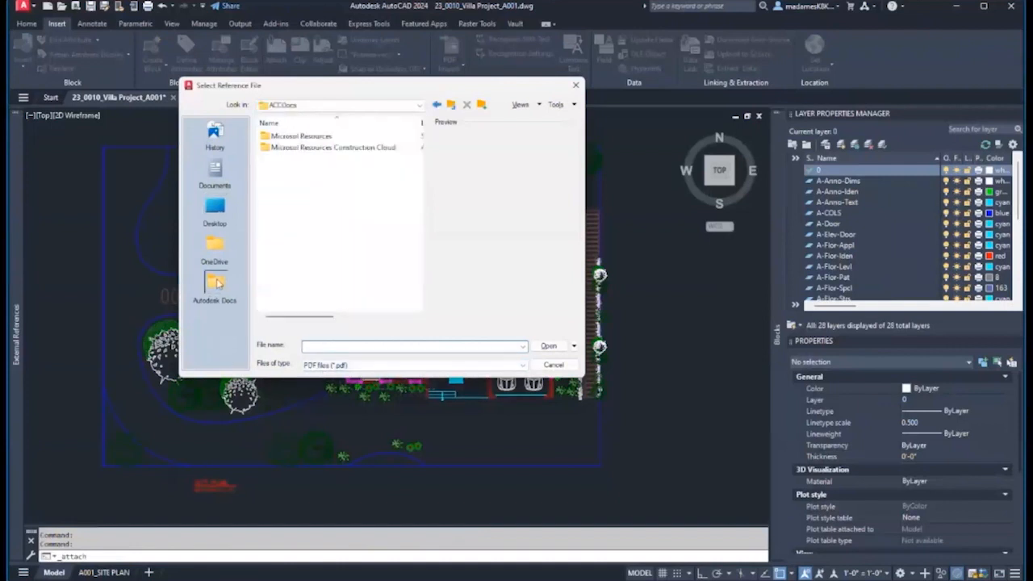
double_click(346, 149)
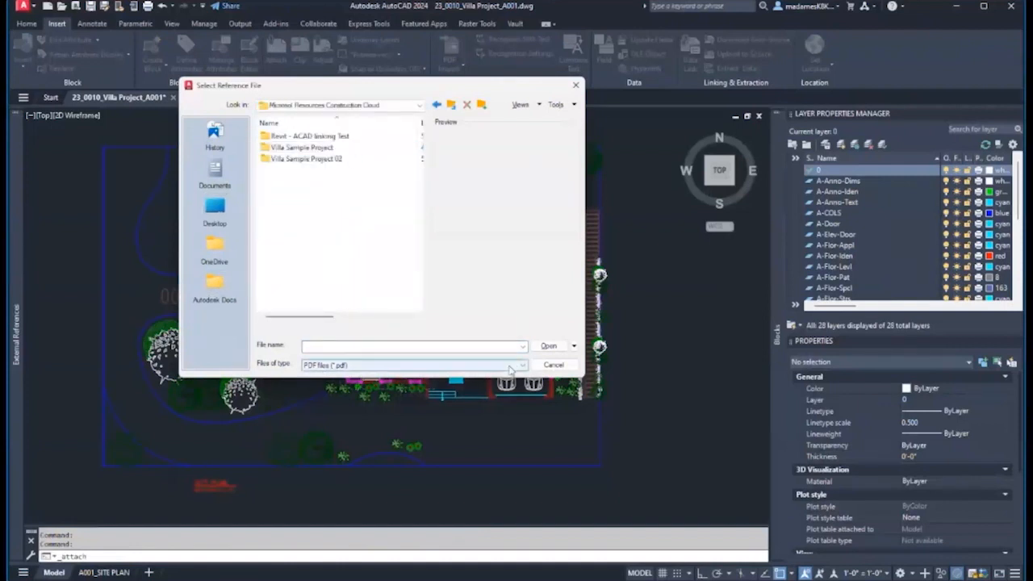
click(403, 365)
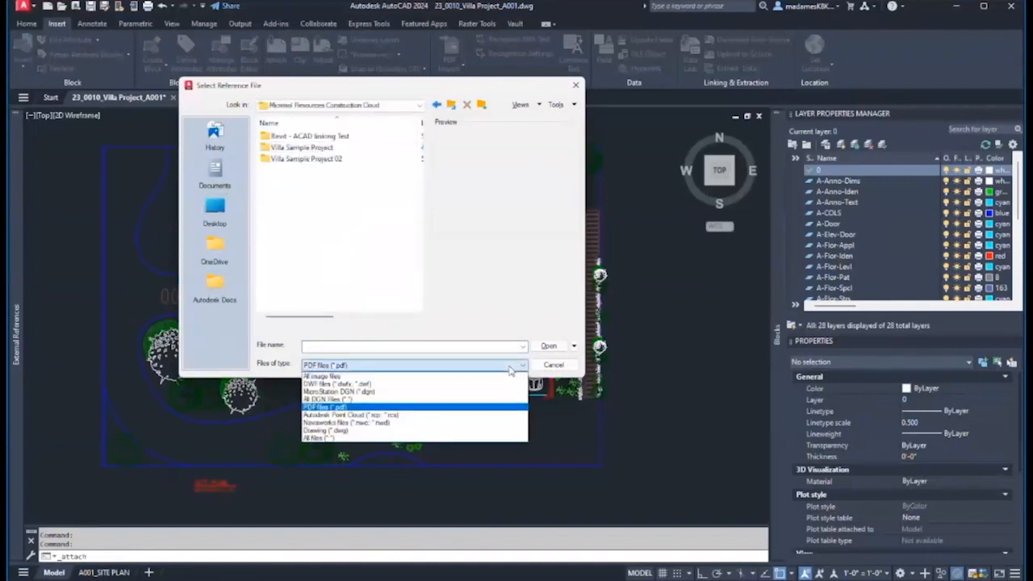
click(359, 431)
double_click(321, 159)
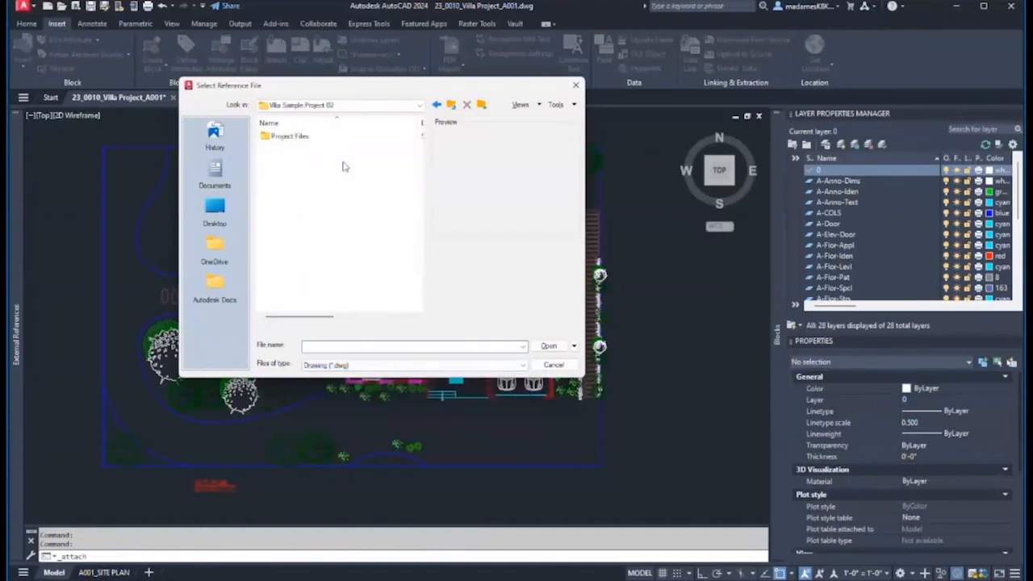
double_click(319, 137)
double_click(319, 137)
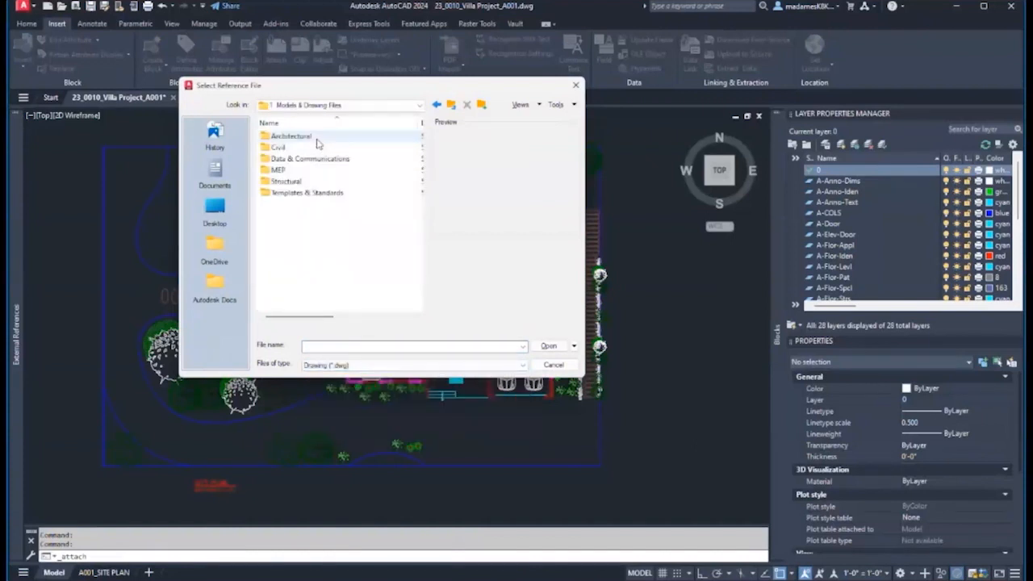
double_click(315, 137)
double_click(281, 136)
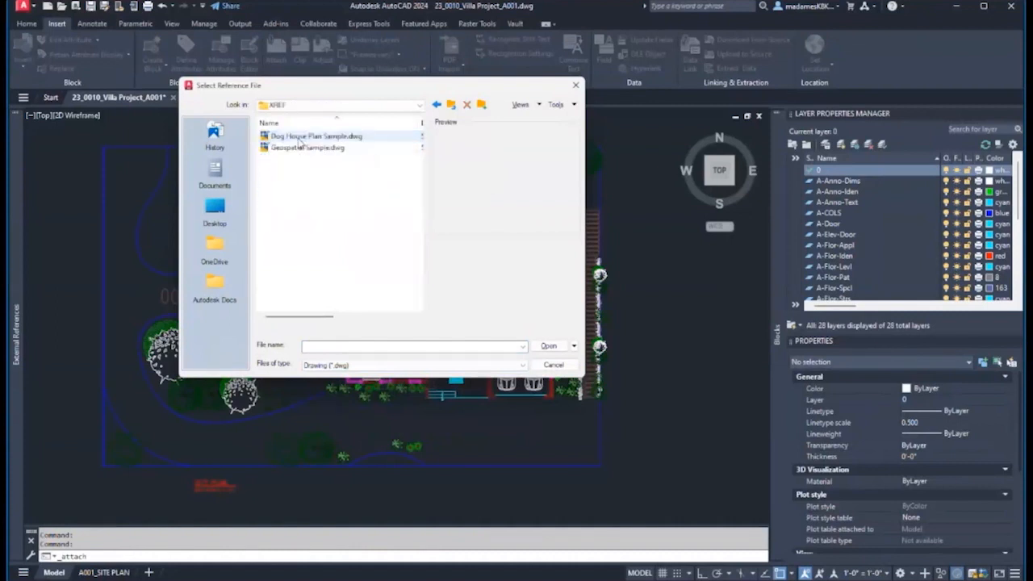
- Choose Geospatial Sample.dwg as an overlay reference with a relative path
drag(329, 317, 303, 320)
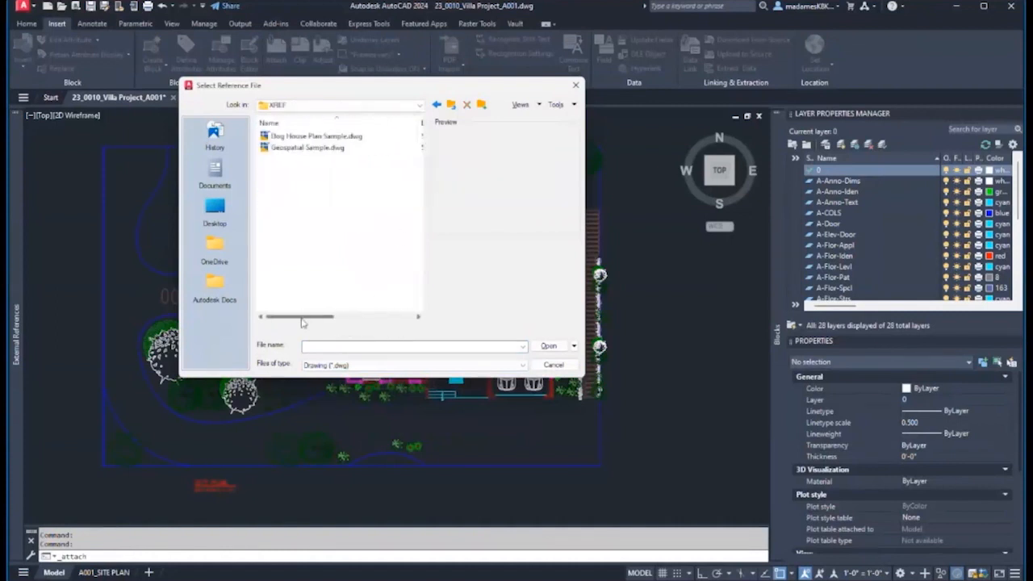
click(310, 148)
click(547, 348)
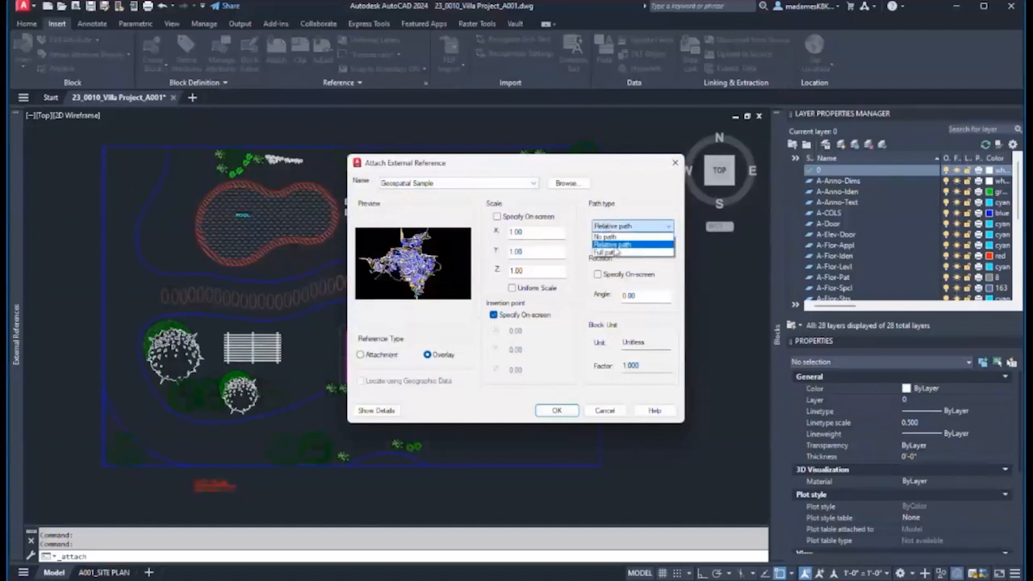
click(614, 246)
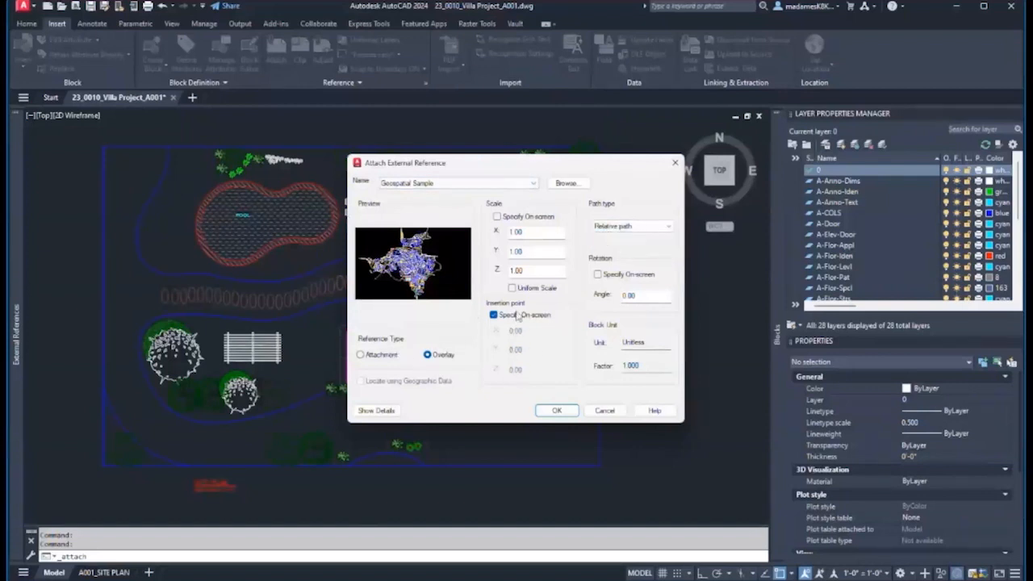
click(556, 411)
scroll(452, 258, down, 5)
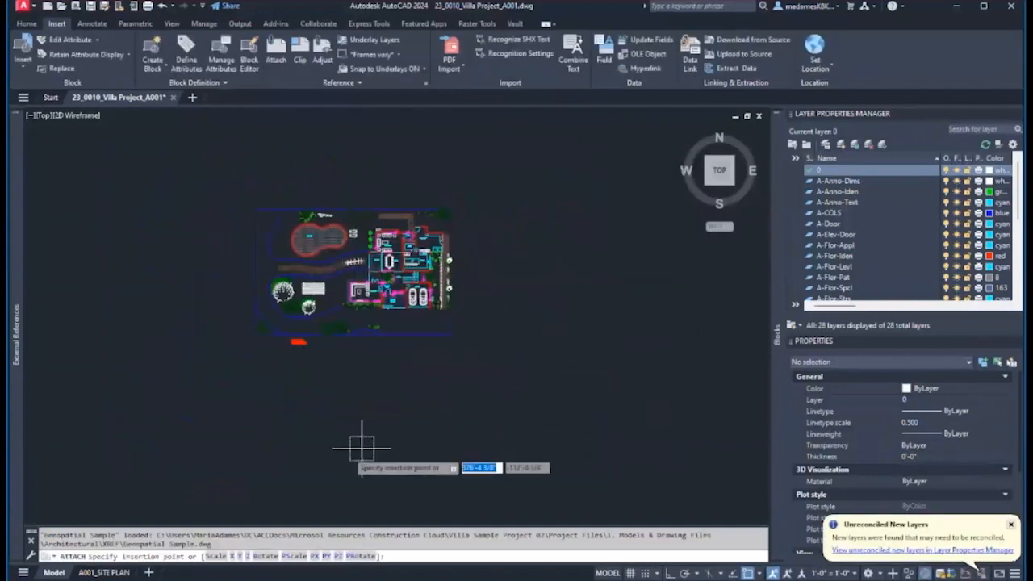
- Place the Geospatial Sample city map at the lower left and zoom out to view it beside the villa plan
click(97, 488)
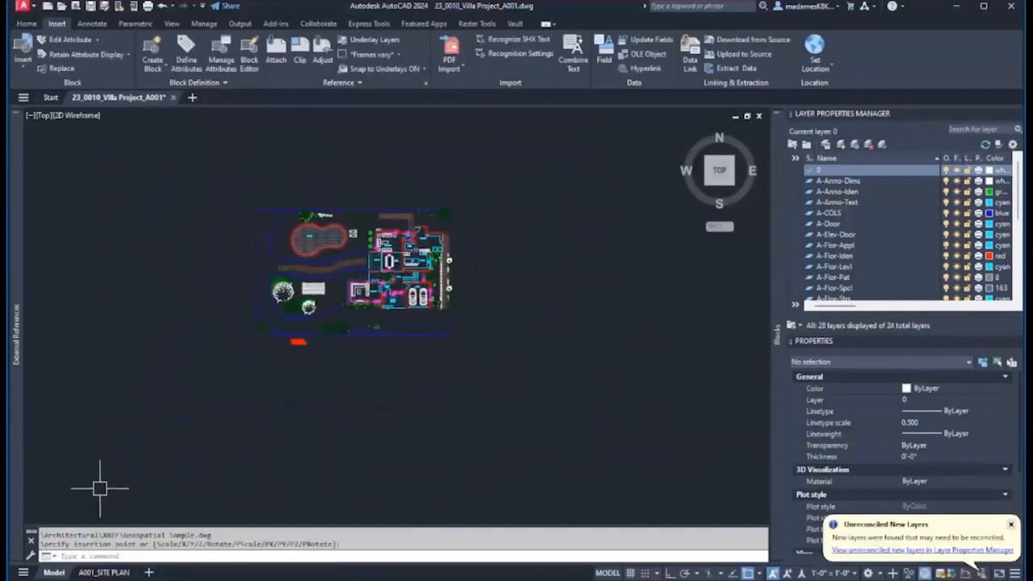
key(Escape)
double_click(266, 353)
scroll(380, 283, up, 4)
scroll(429, 405, down, 6)
scroll(439, 417, down, 4)
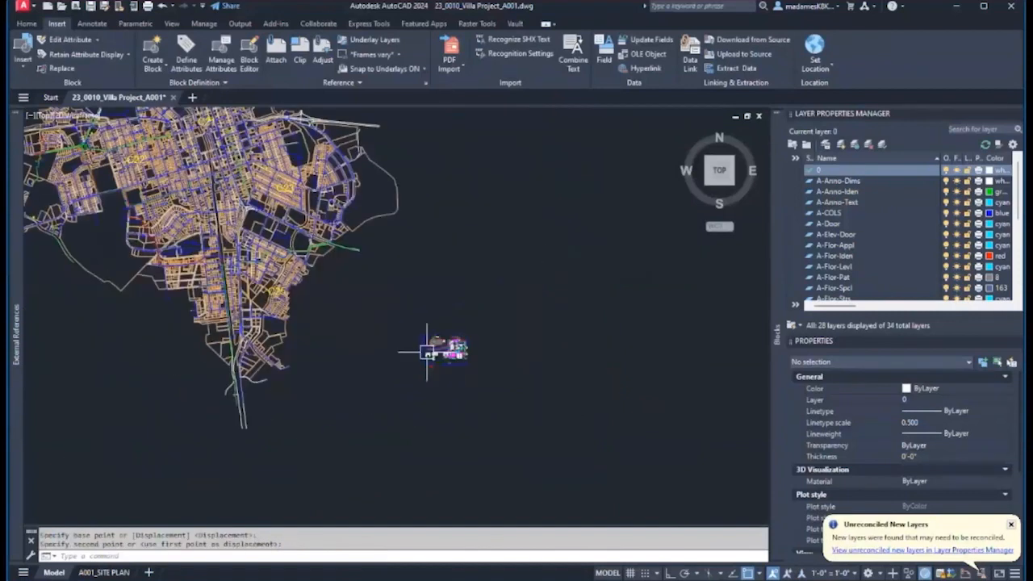
scroll(375, 339, down, 2)
click(310, 298)
scroll(337, 341, down, 2)
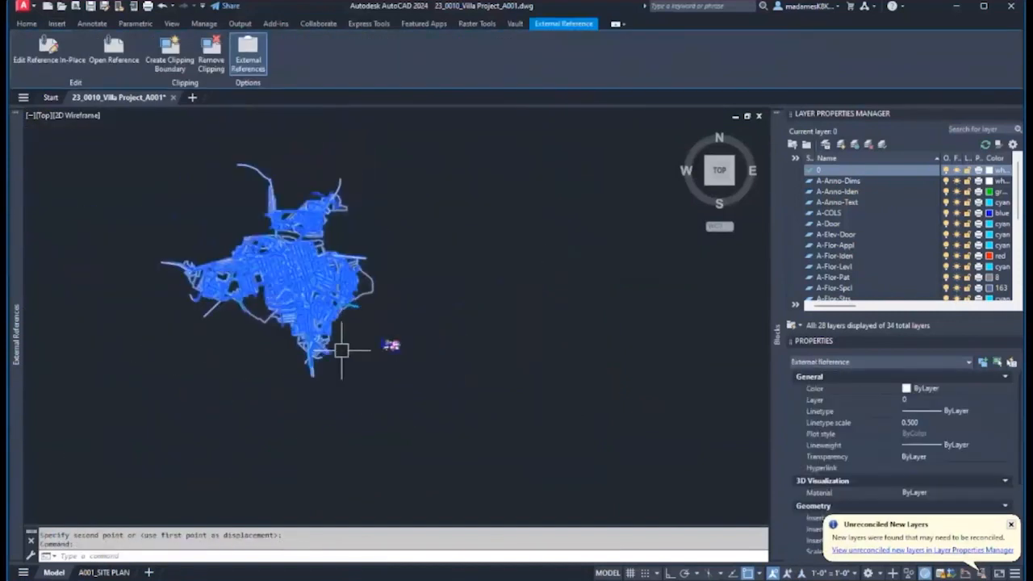
key(Escape)
scroll(415, 315, down, 2)
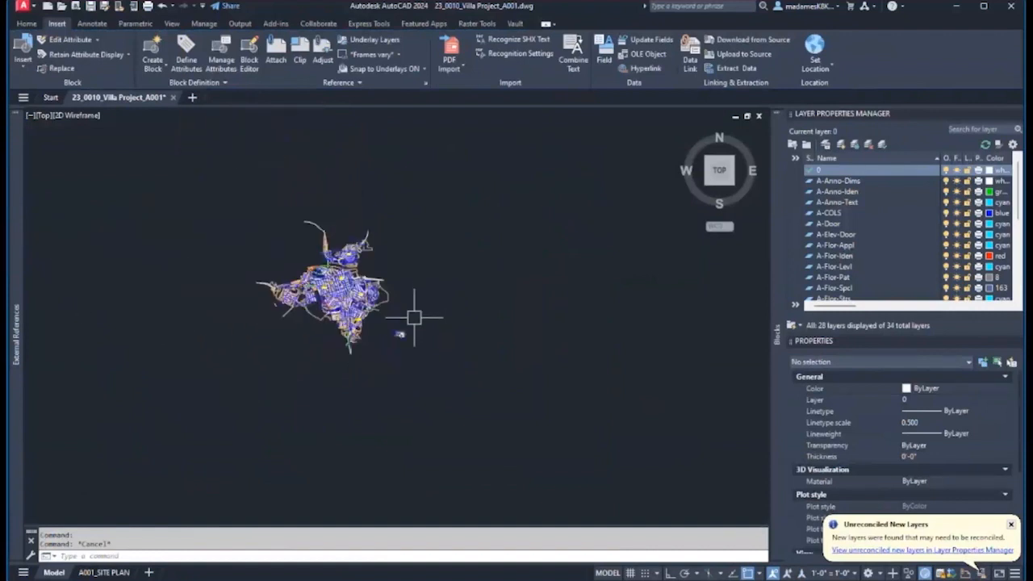
scroll(422, 272, up, 2)
mouse_move(18, 345)
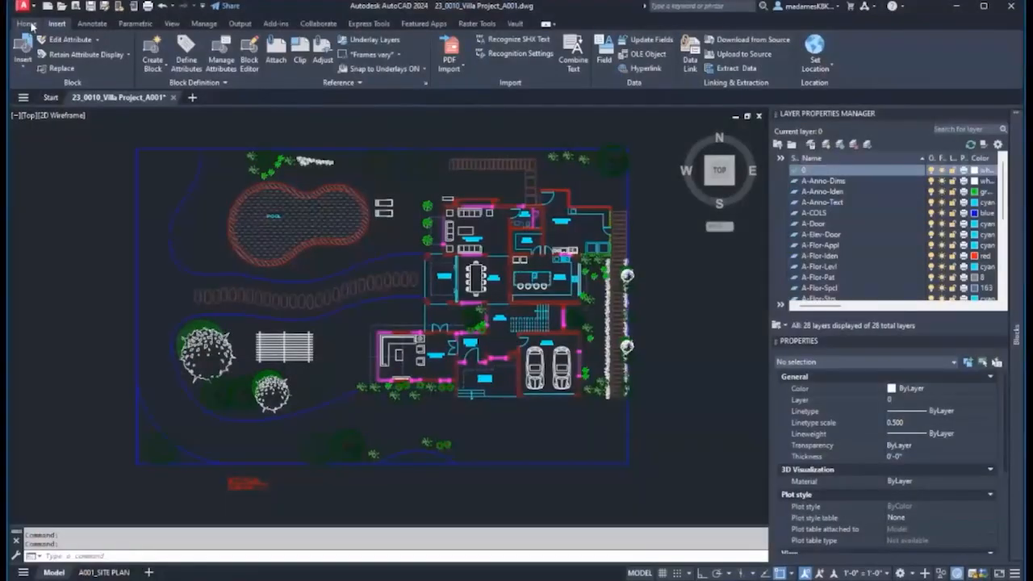
- Switch from the Insert ribbon to the A001_SITE PLAN layout sheet
click(29, 24)
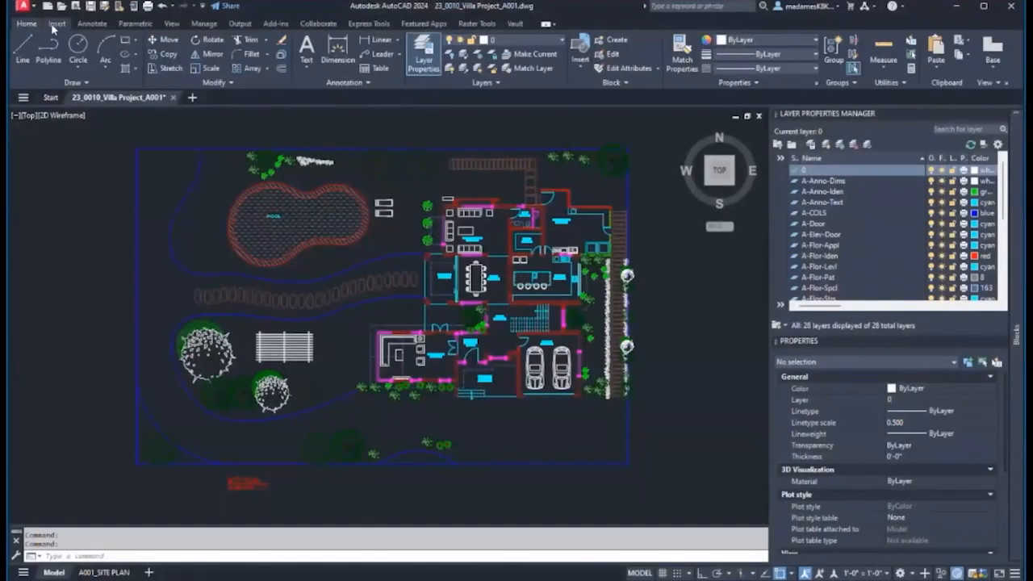
click(55, 24)
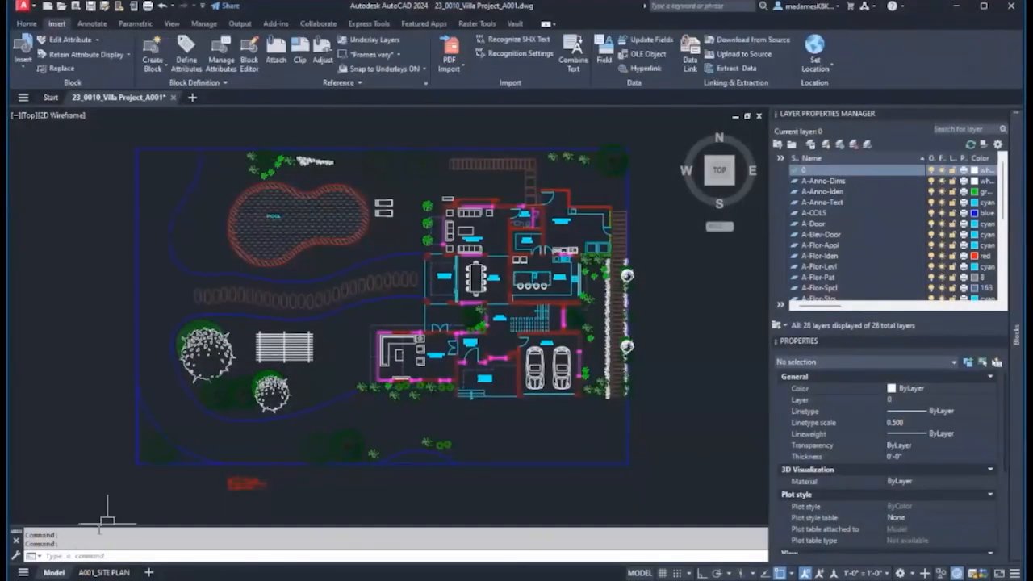
click(87, 572)
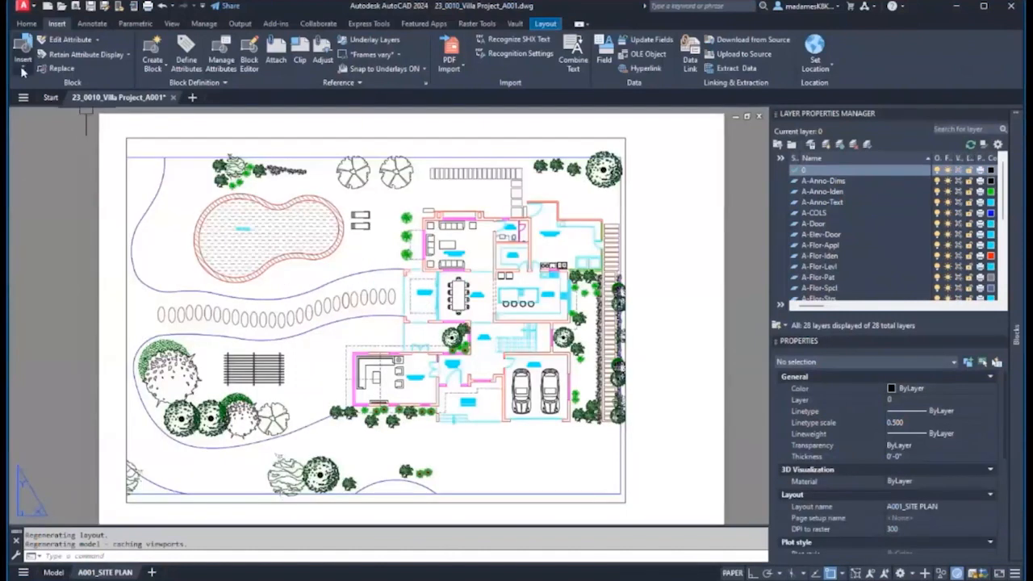
- Load the Tittle Block drawing from the cloud Block Library folder into the library blocks
click(22, 69)
click(51, 226)
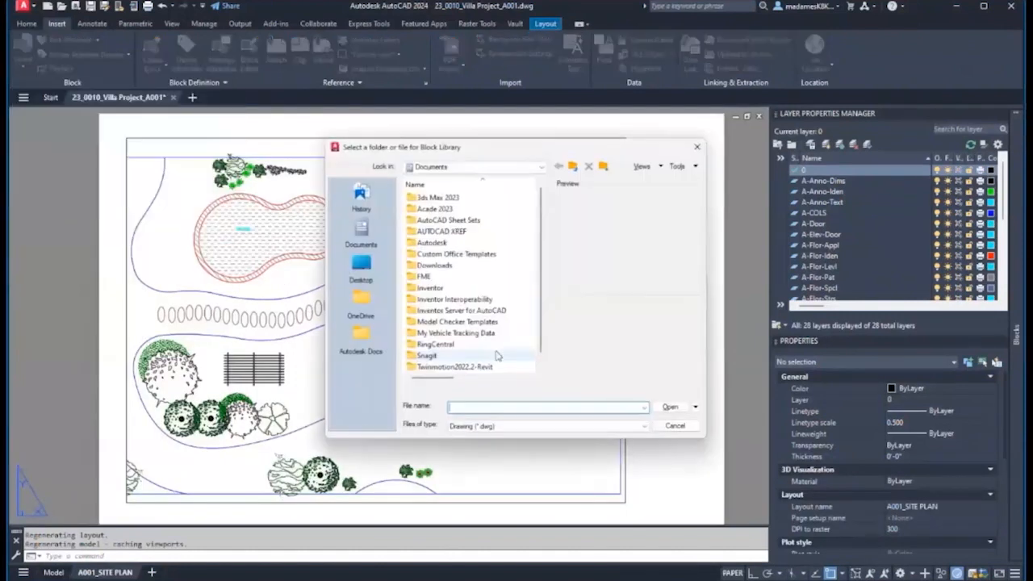
click(361, 339)
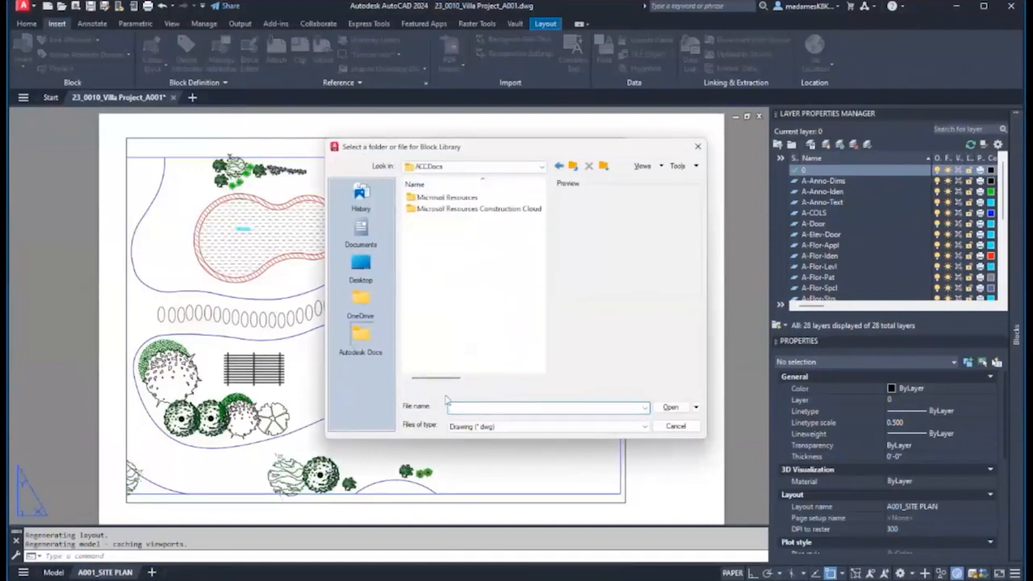
double_click(483, 209)
double_click(459, 220)
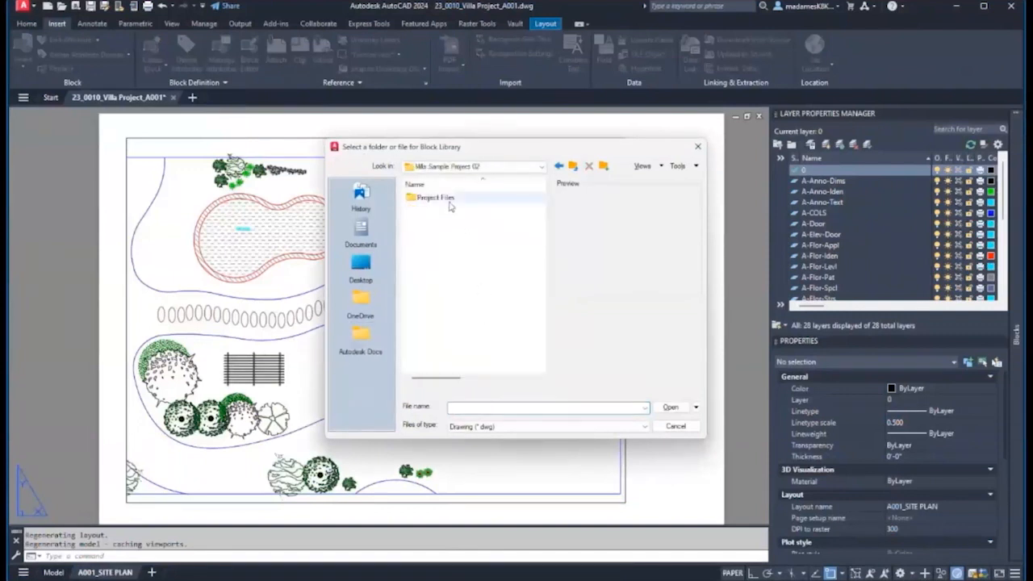
double_click(445, 198)
double_click(452, 198)
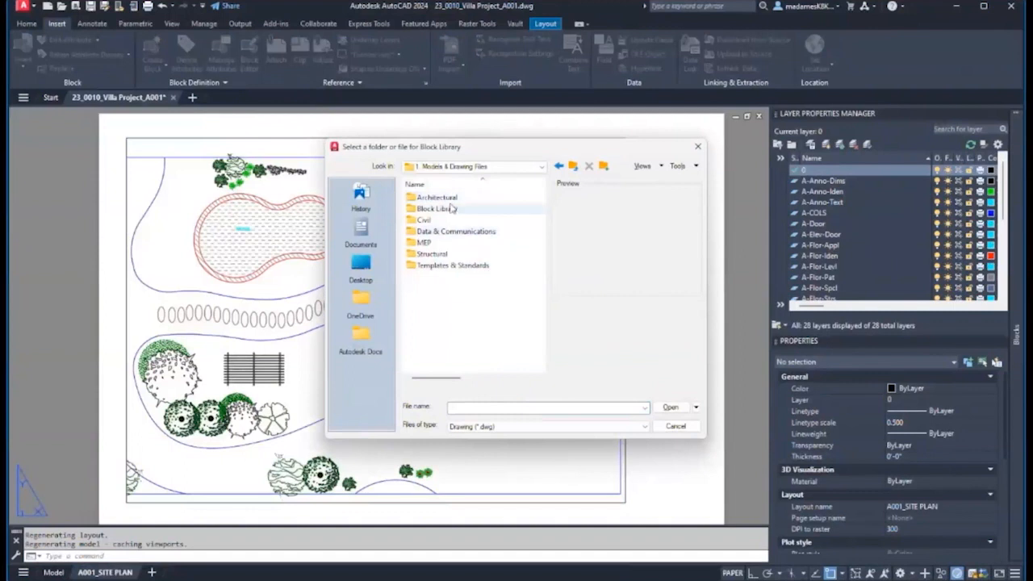
double_click(440, 209)
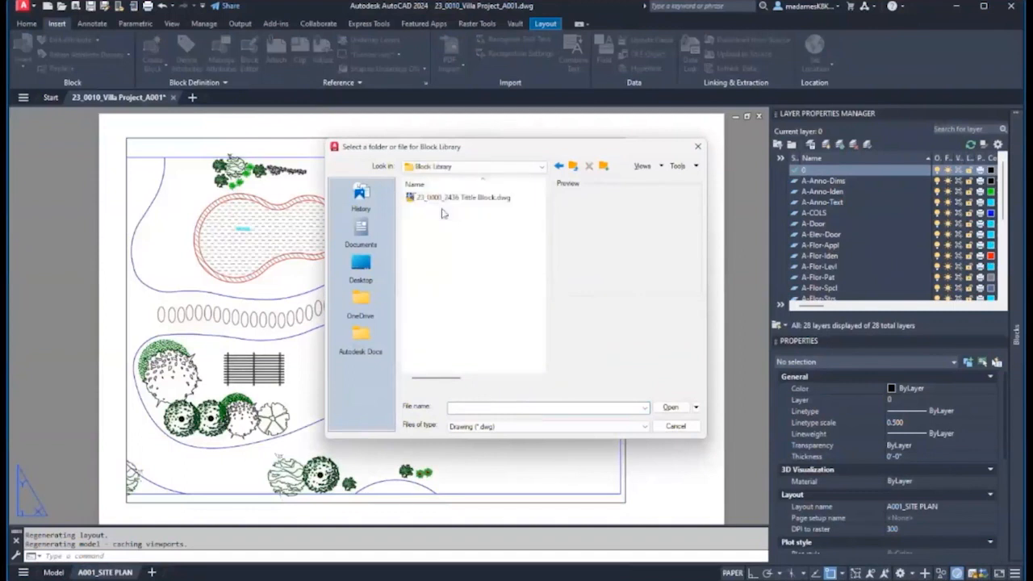
click(445, 199)
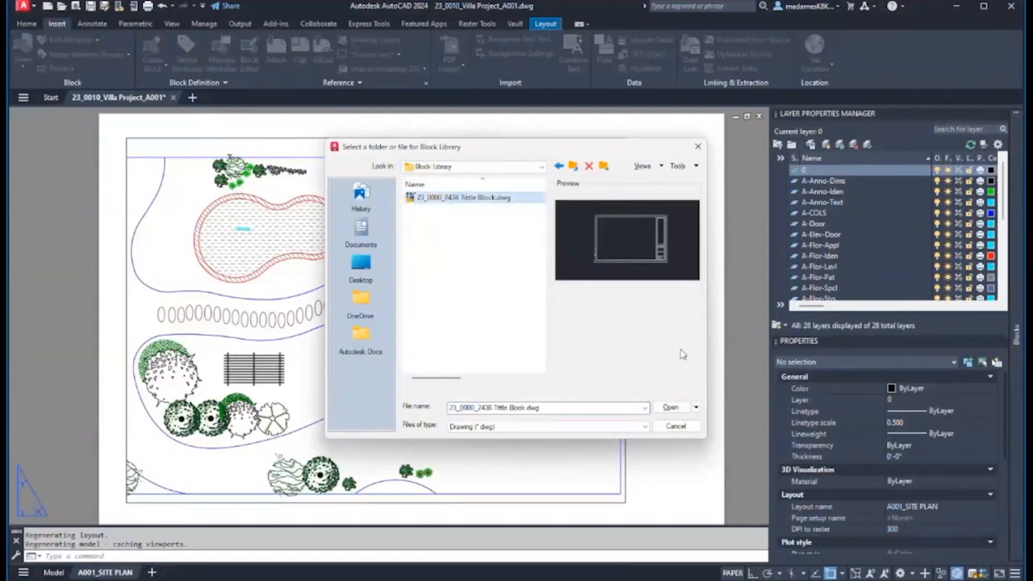
click(671, 406)
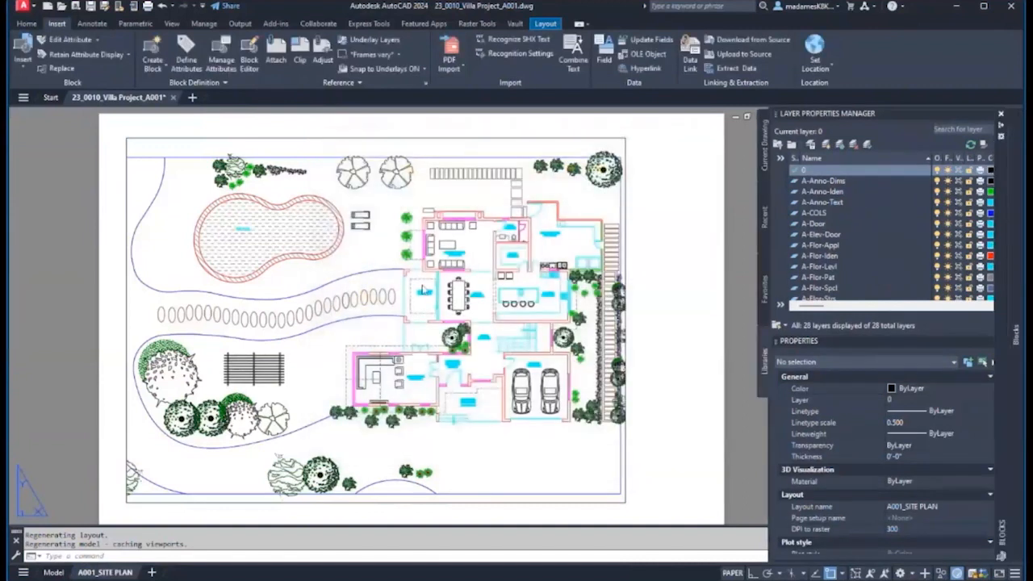
- Place the Tittle Block on the A001_SITE PLAN sheet around the site plan
scroll(351, 288, down, 4)
scroll(363, 282, up, 2)
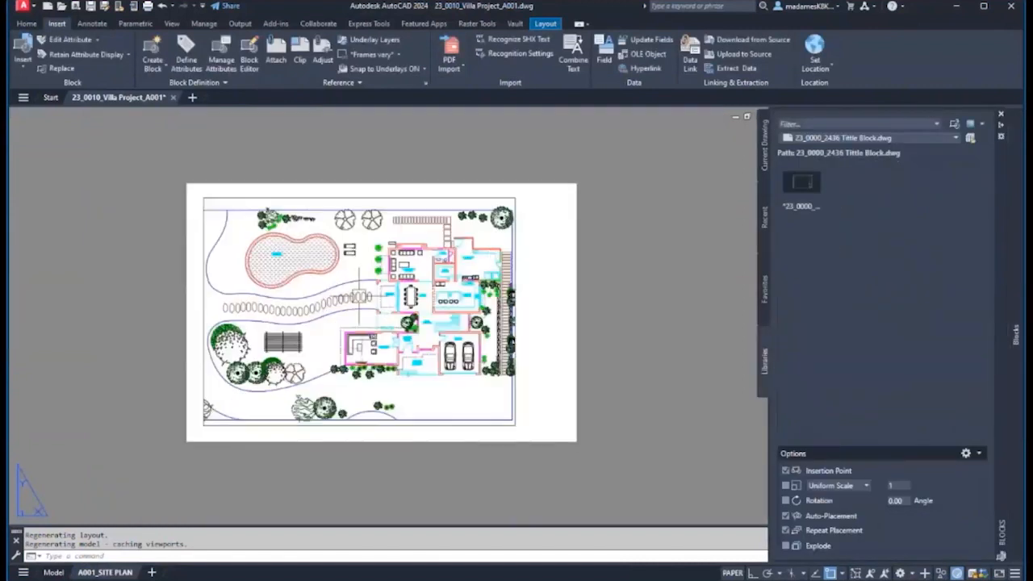
click(804, 187)
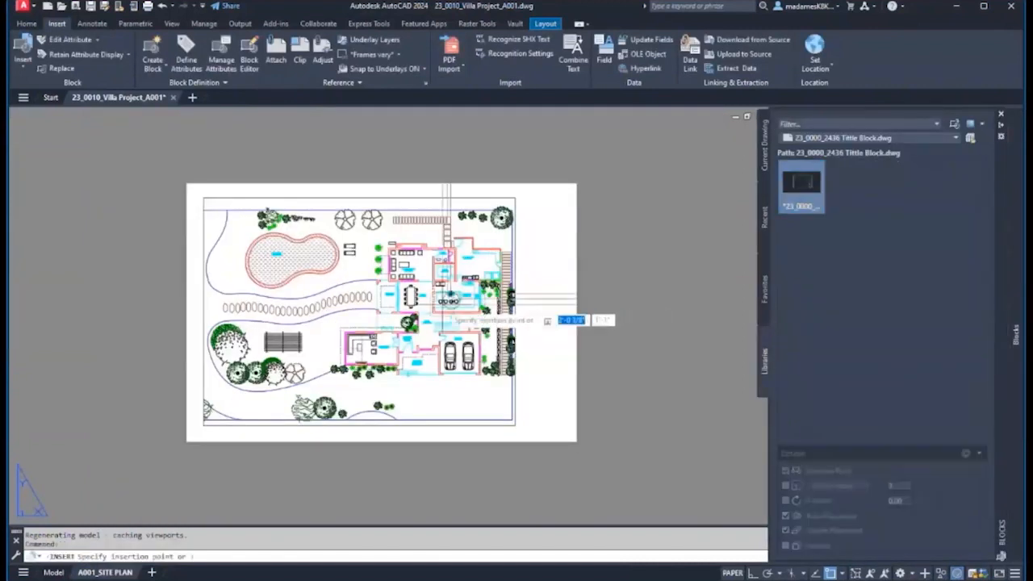
scroll(223, 439, up, 8)
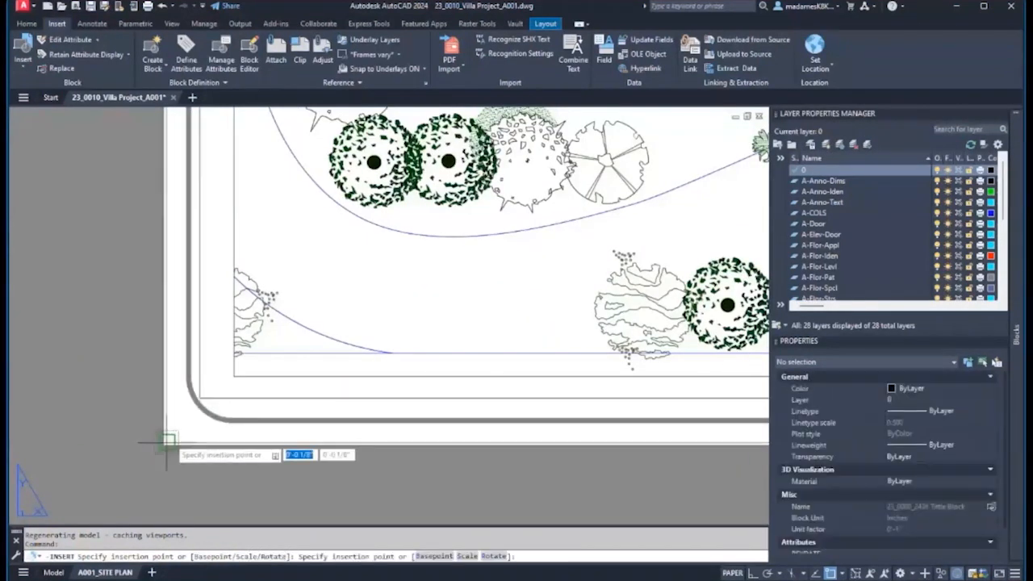
scroll(167, 438, down, 8)
key(Escape)
scroll(279, 305, up, 2)
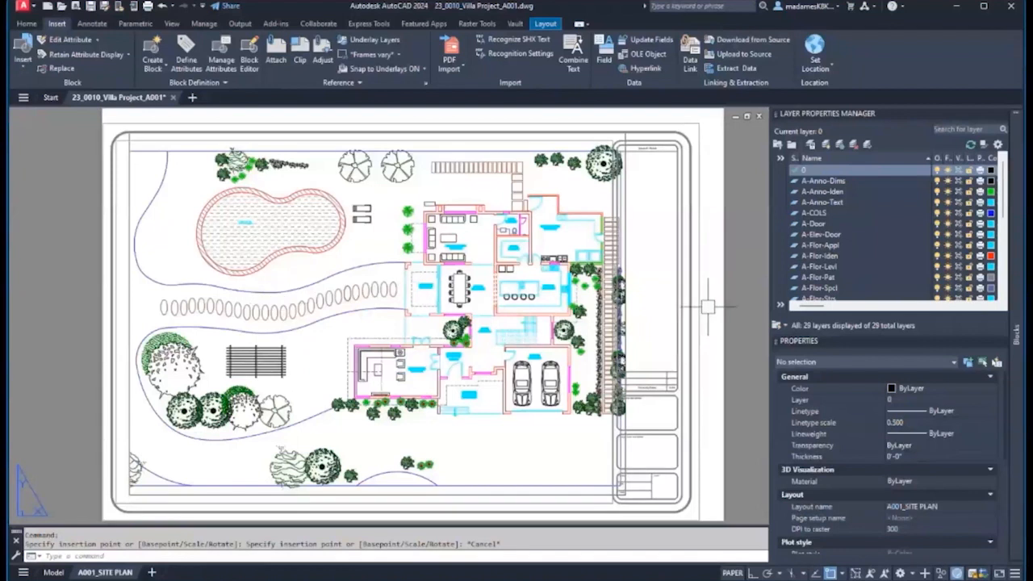
click(19, 45)
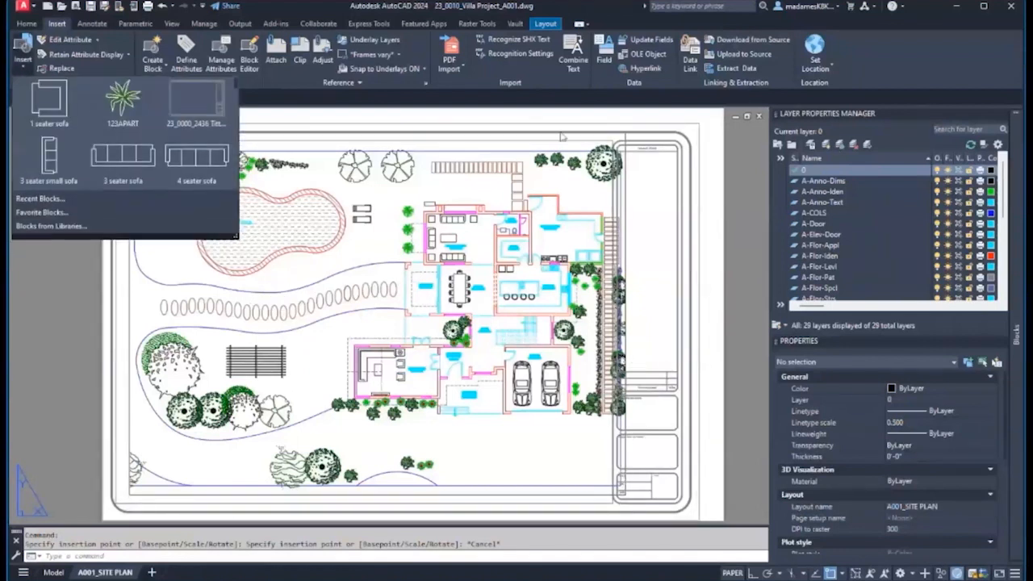
click(24, 229)
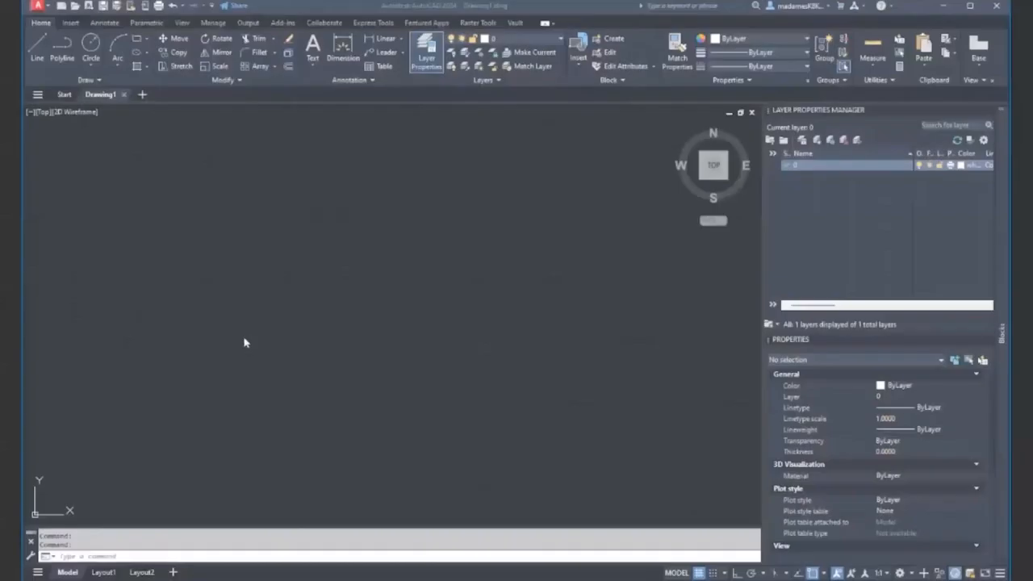
- Run SHEETSET and begin a new sheet set based on 'A cloud example sheet set'
text(sheet)
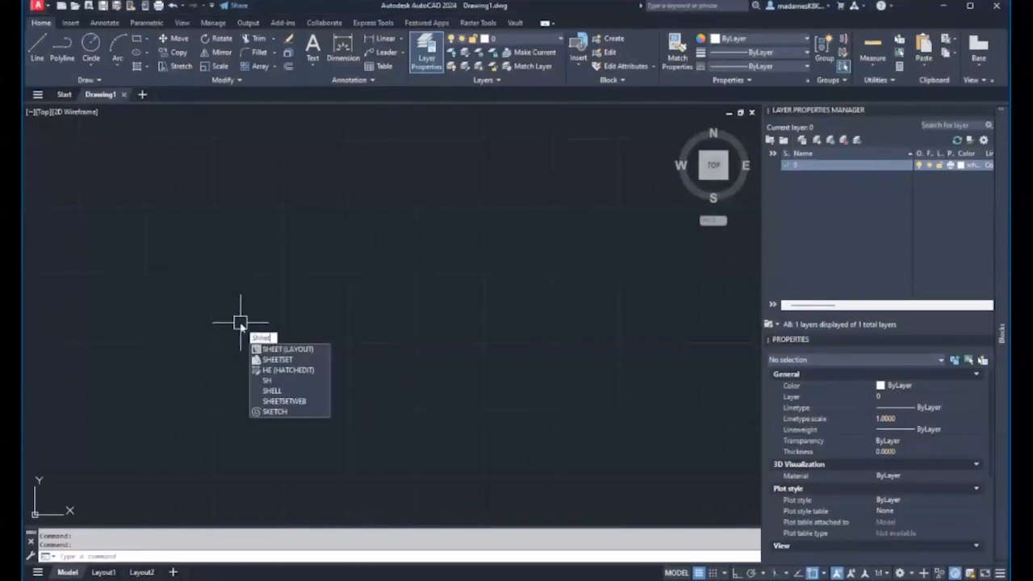
key(Down)
key(Return)
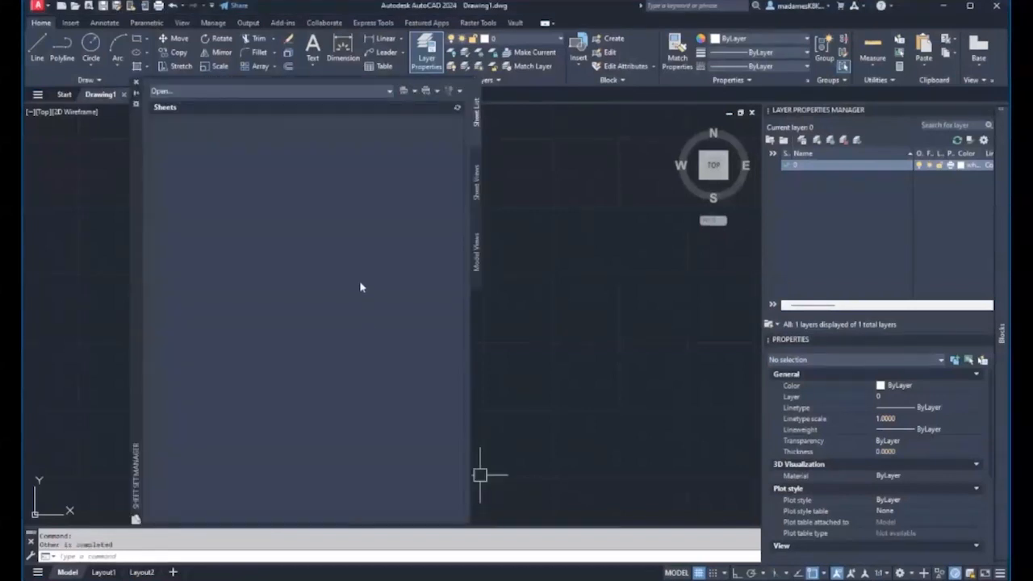
click(177, 92)
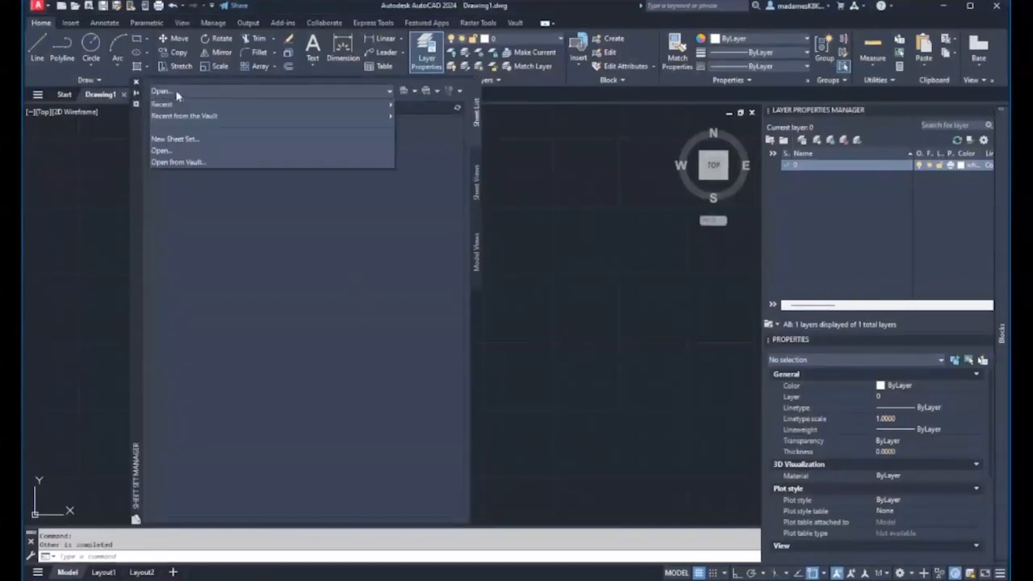
click(184, 138)
click(448, 272)
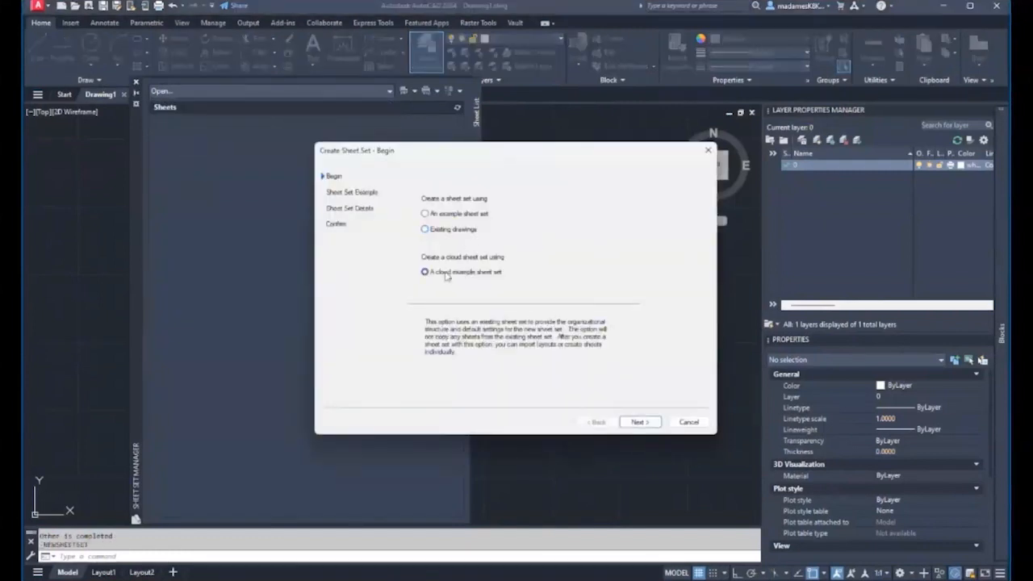
drag(525, 155, 521, 142)
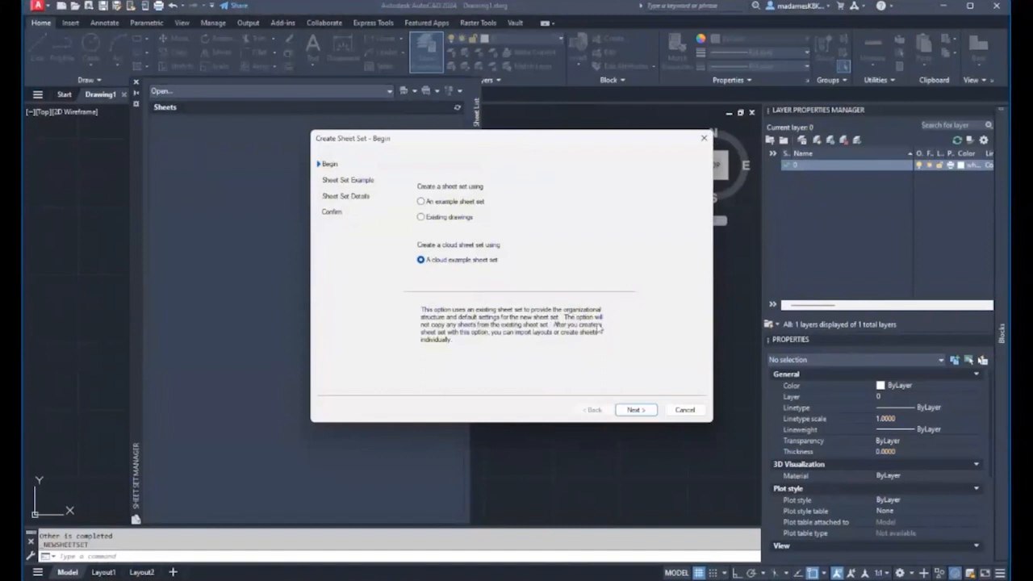
click(630, 410)
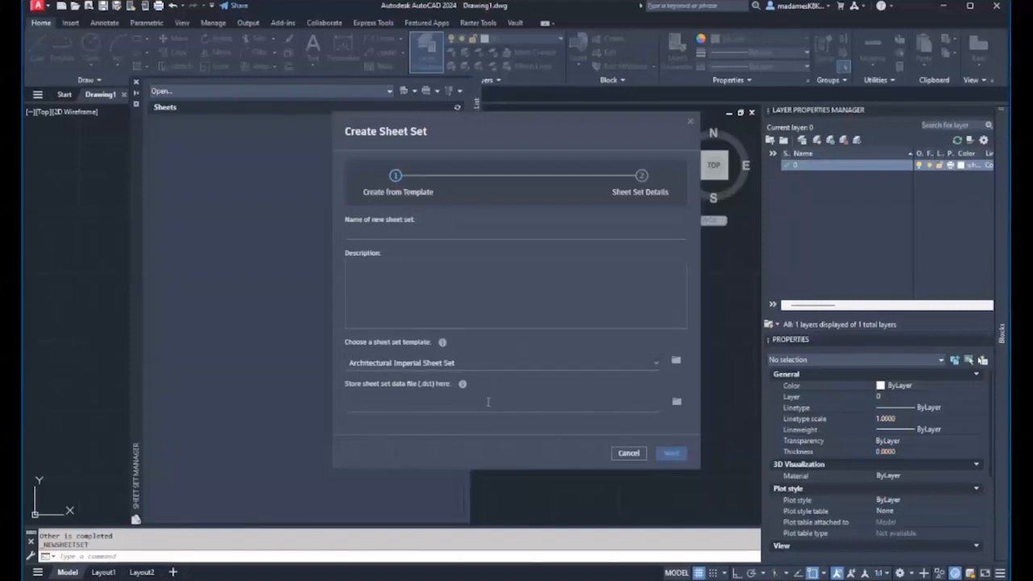
- Name the new sheet set 'Villa Project_DD', removing the 23_0025_ prefix
click(420, 234)
click(376, 269)
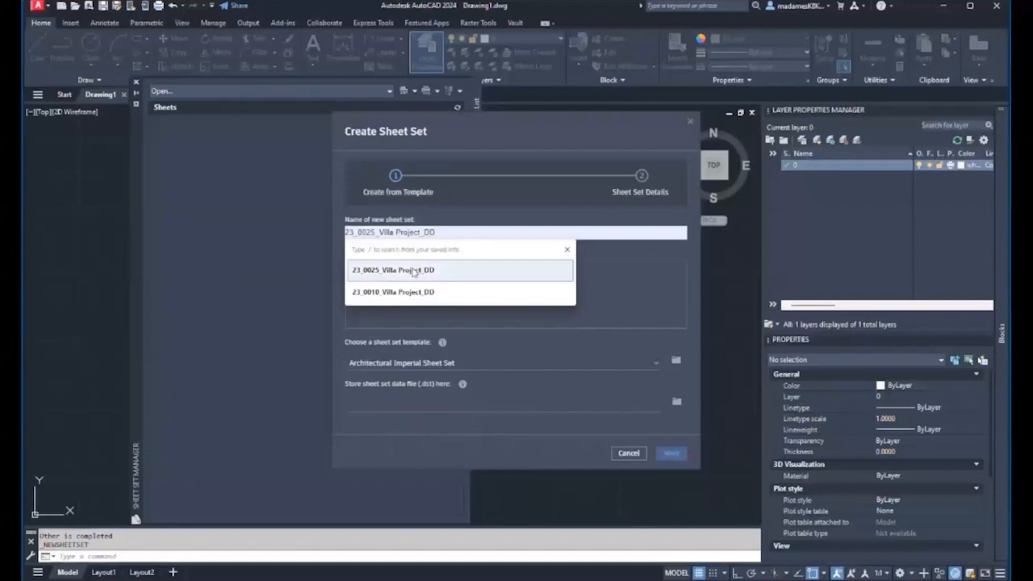
drag(378, 233, 327, 226)
key(BackSpace)
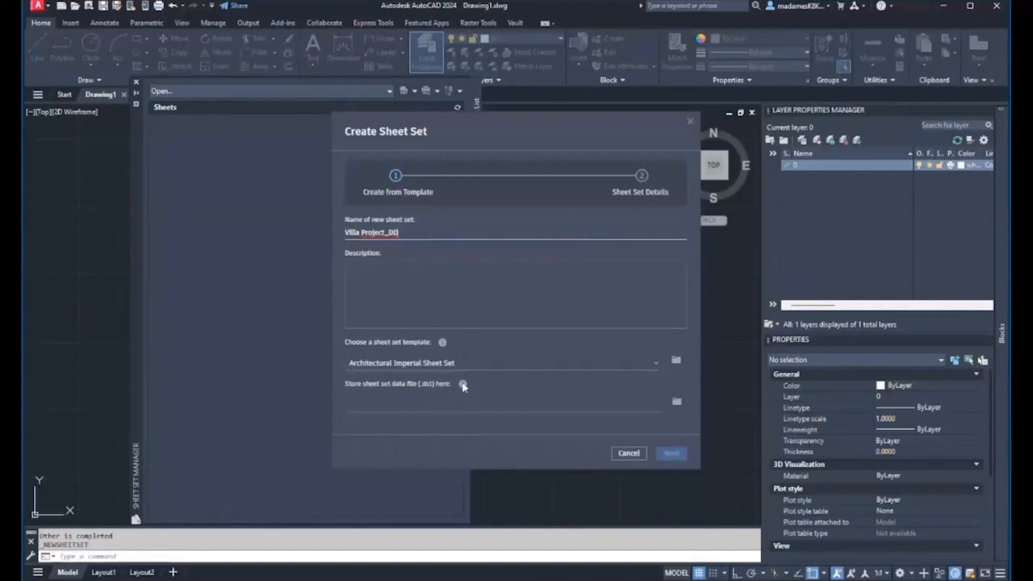
- Store the sheet set file in Villa Sample Project 02's 1. Models & Drawing Files/Architectural folder
click(677, 401)
click(342, 193)
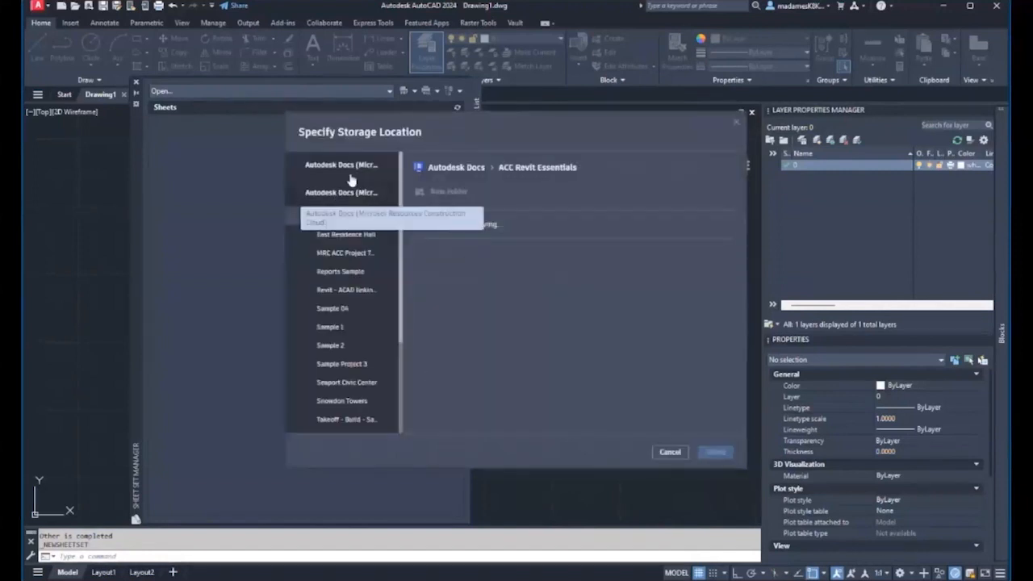
scroll(386, 285, down, 5)
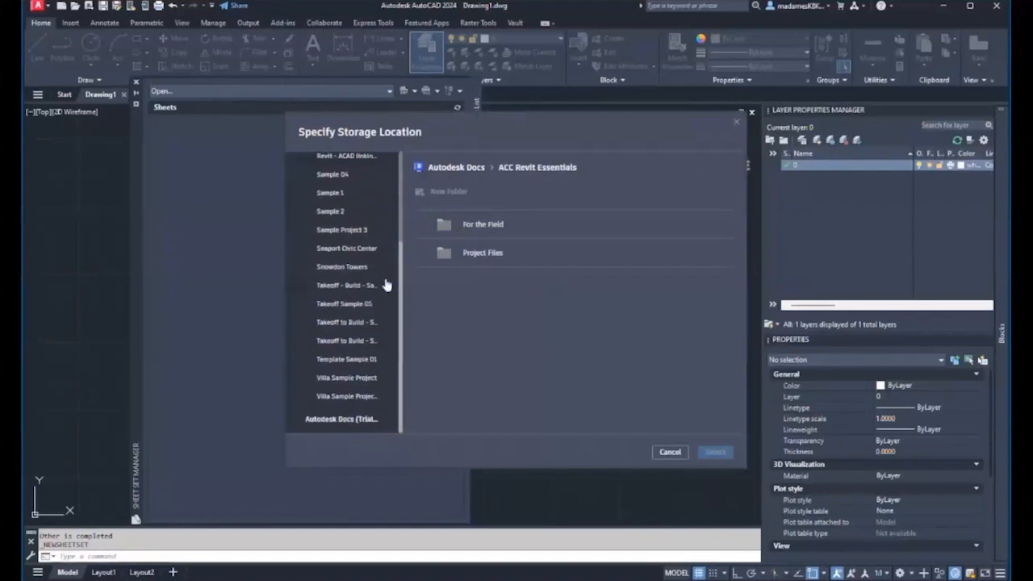
click(377, 396)
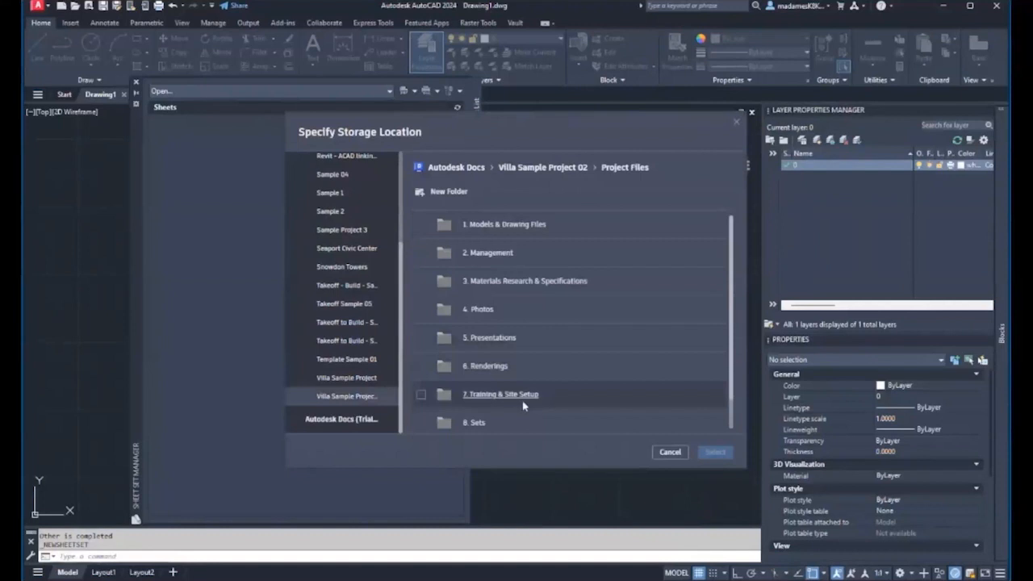
click(505, 228)
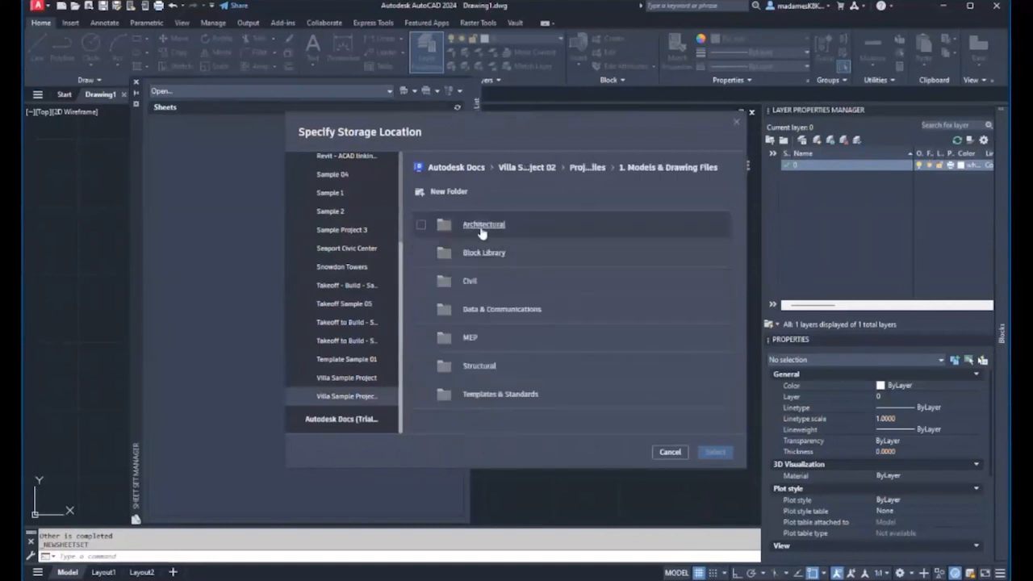
click(482, 228)
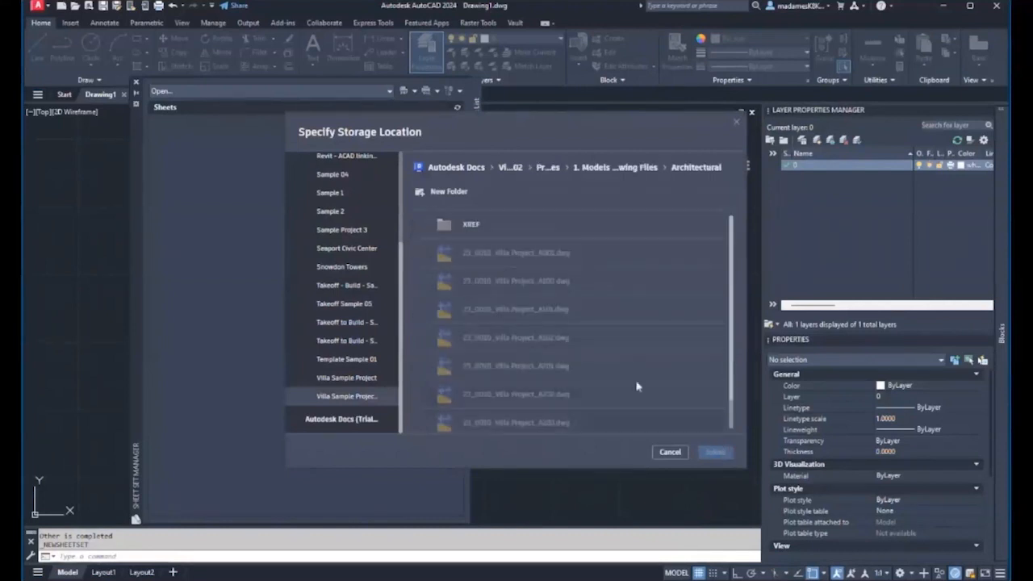
click(650, 170)
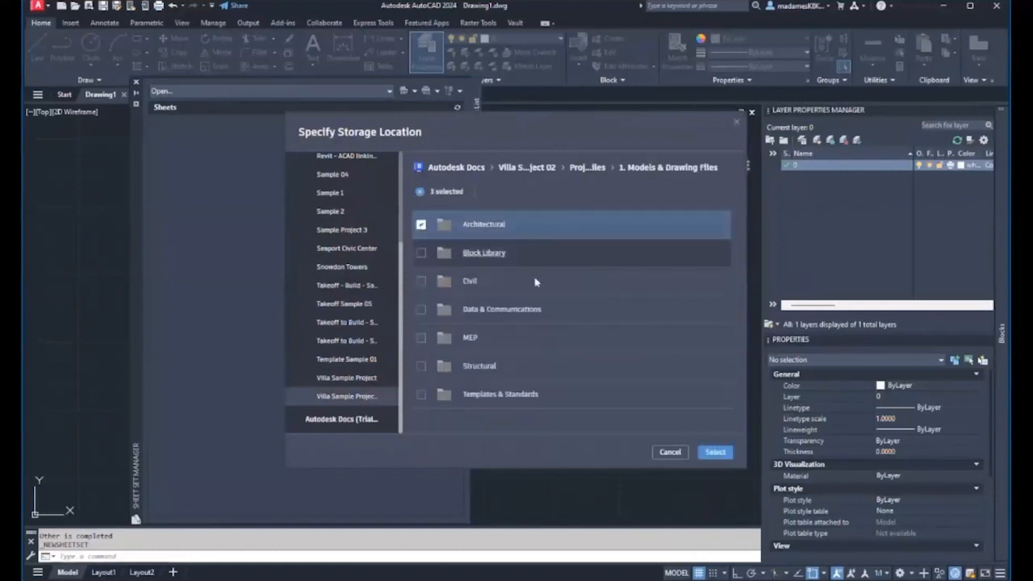
click(714, 452)
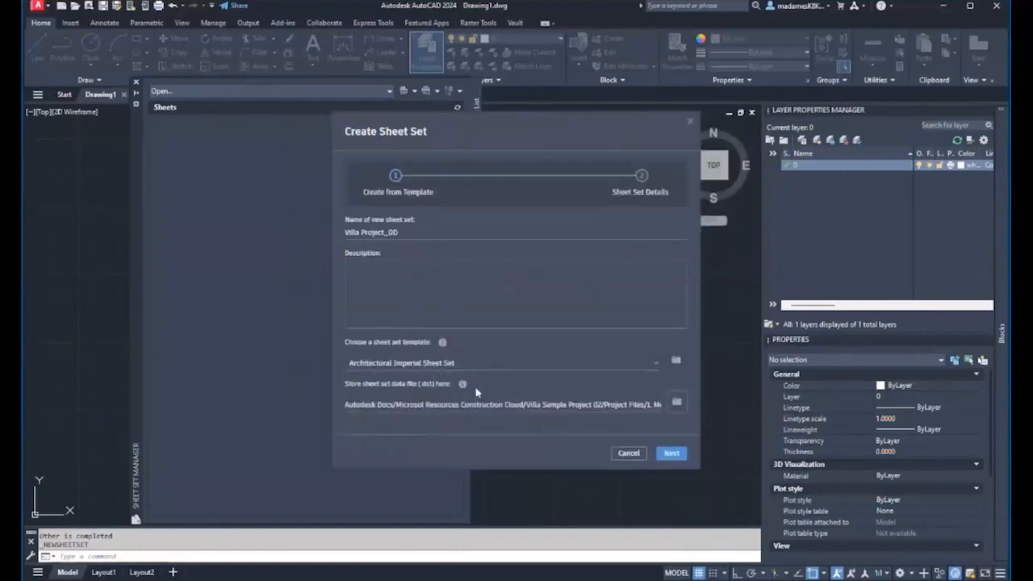
- Review the General and Architectural subset details and create the Villa Project_DD sheet set
click(670, 453)
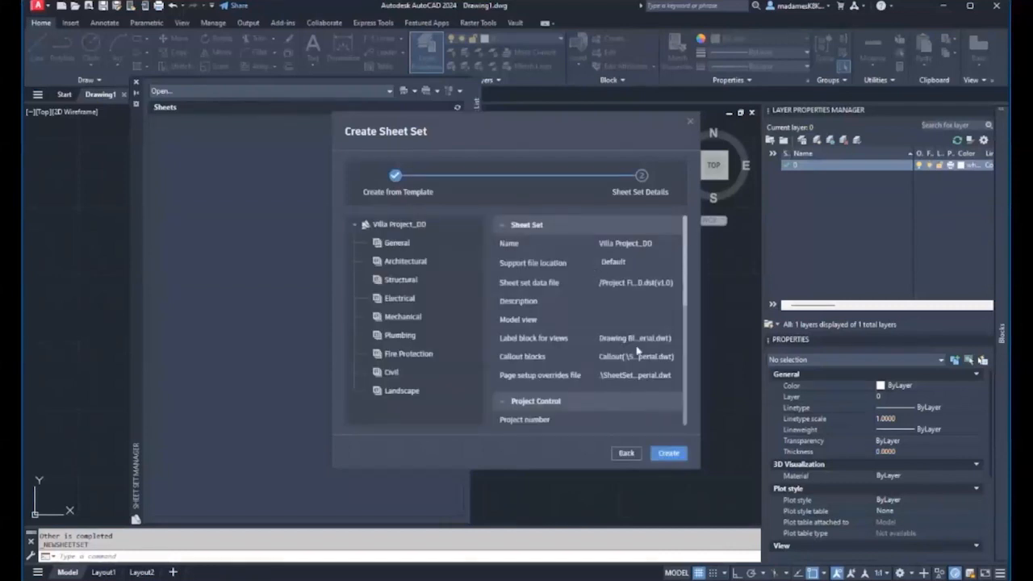
scroll(637, 350, down, 3)
scroll(604, 358, up, 3)
scroll(599, 345, down, 2)
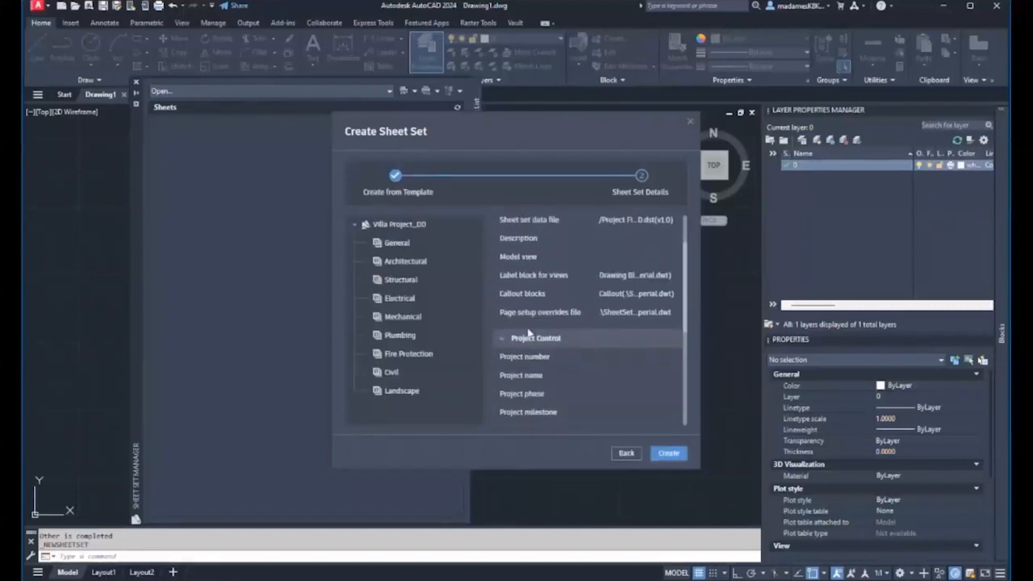
click(401, 262)
click(395, 245)
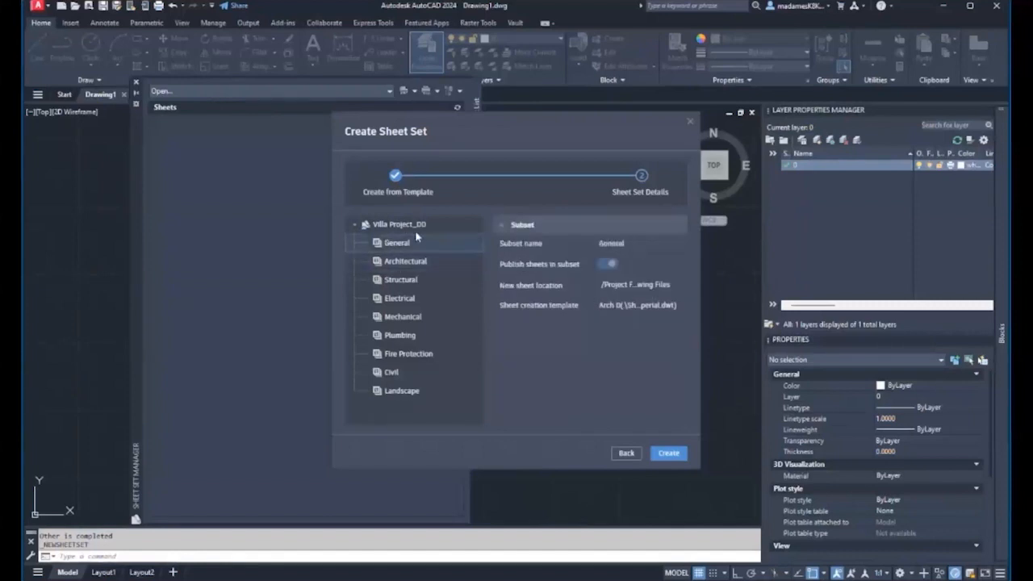
click(668, 453)
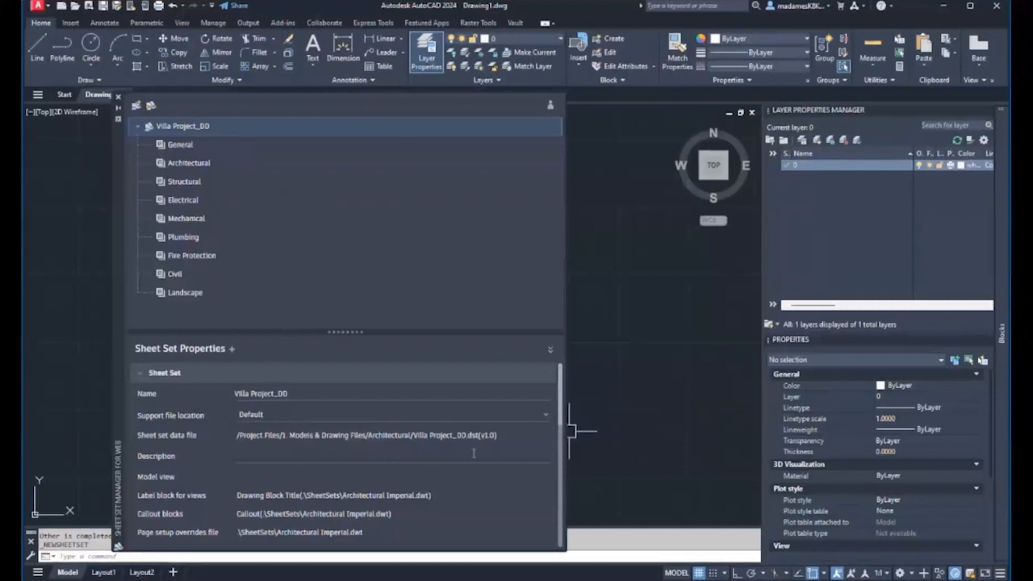
- Set the Architectural subset's new sheet location to Project Files/8. Sets/DD/Architectural
click(195, 164)
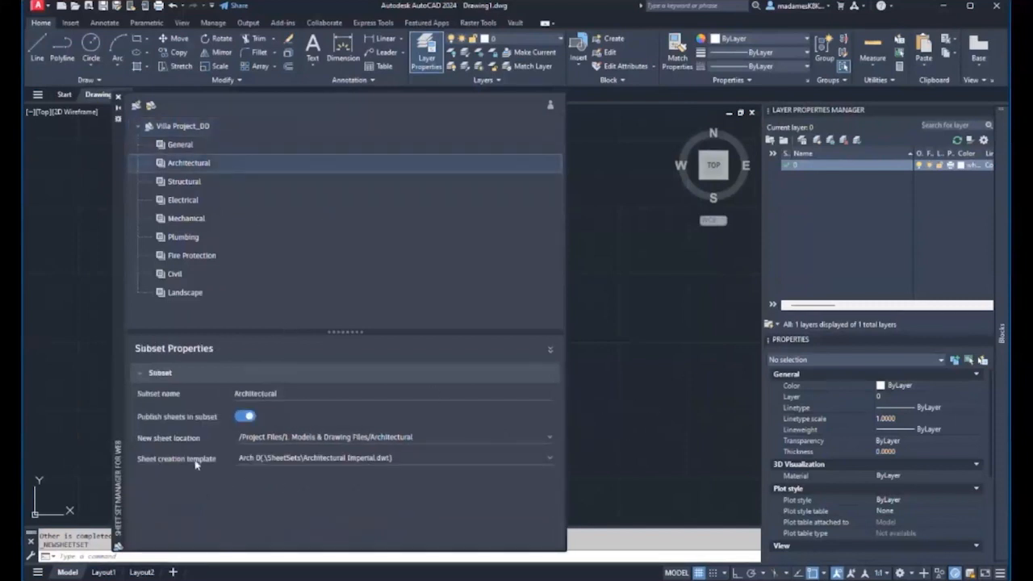
click(552, 440)
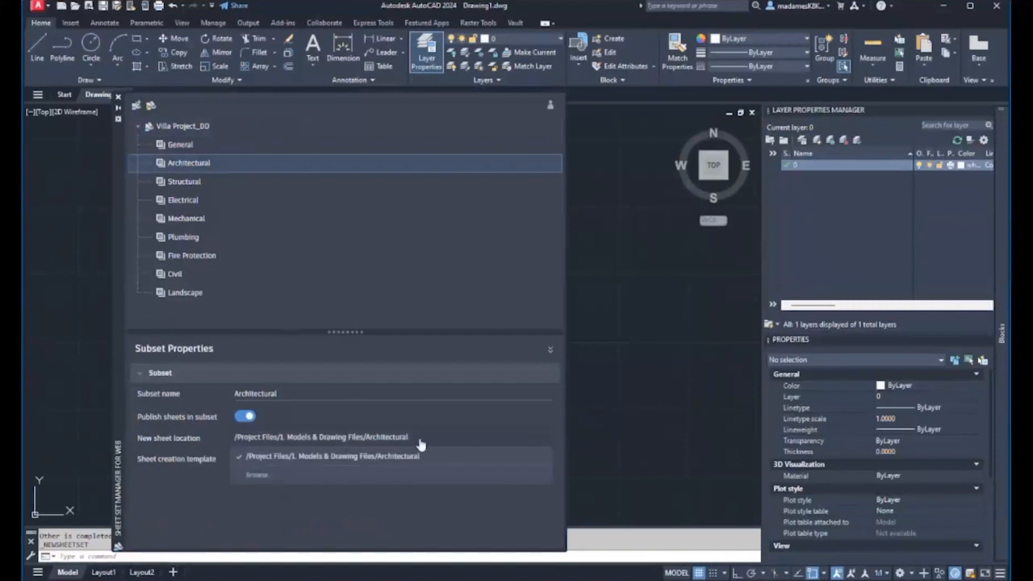
click(255, 478)
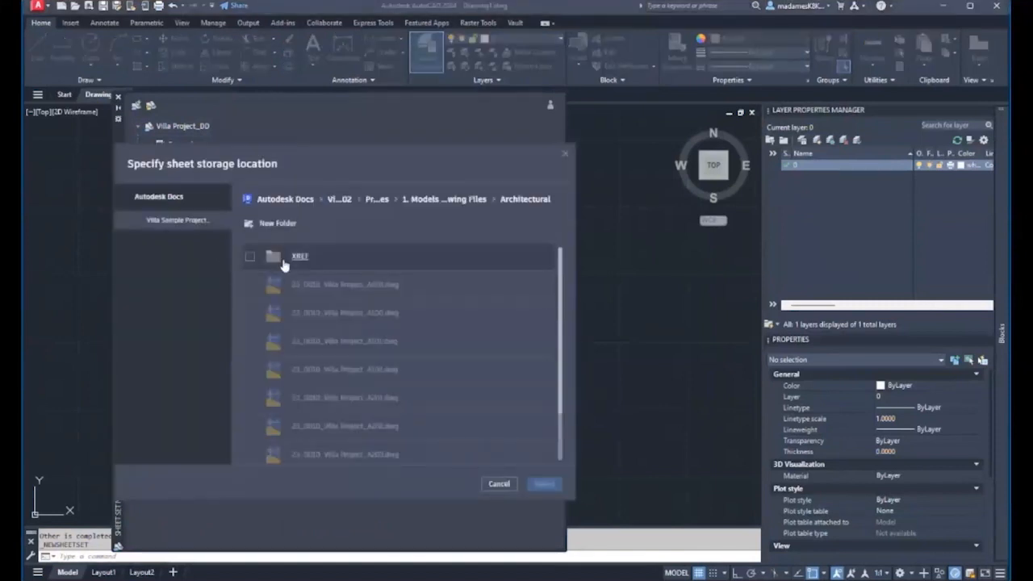
click(378, 199)
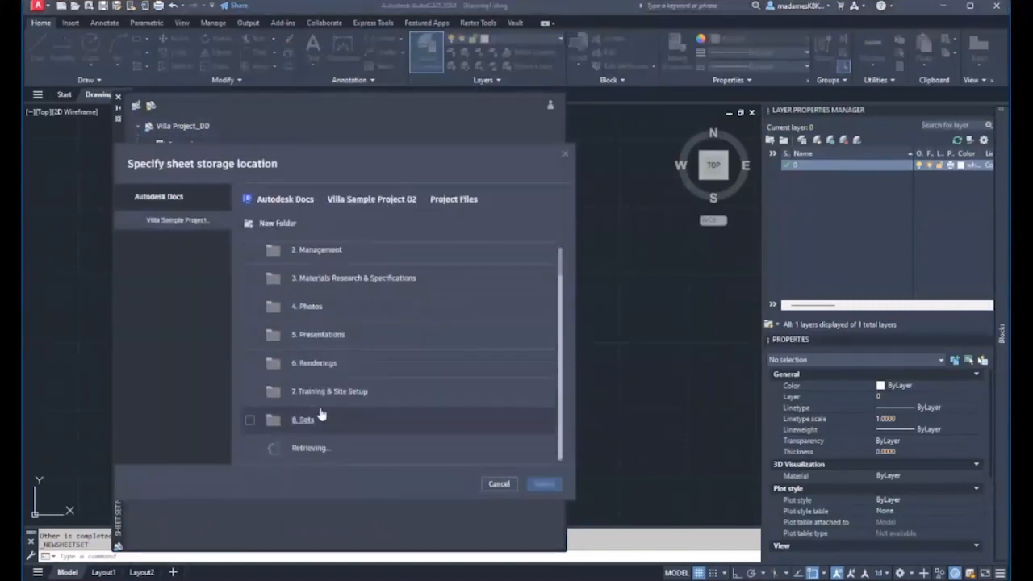
click(306, 452)
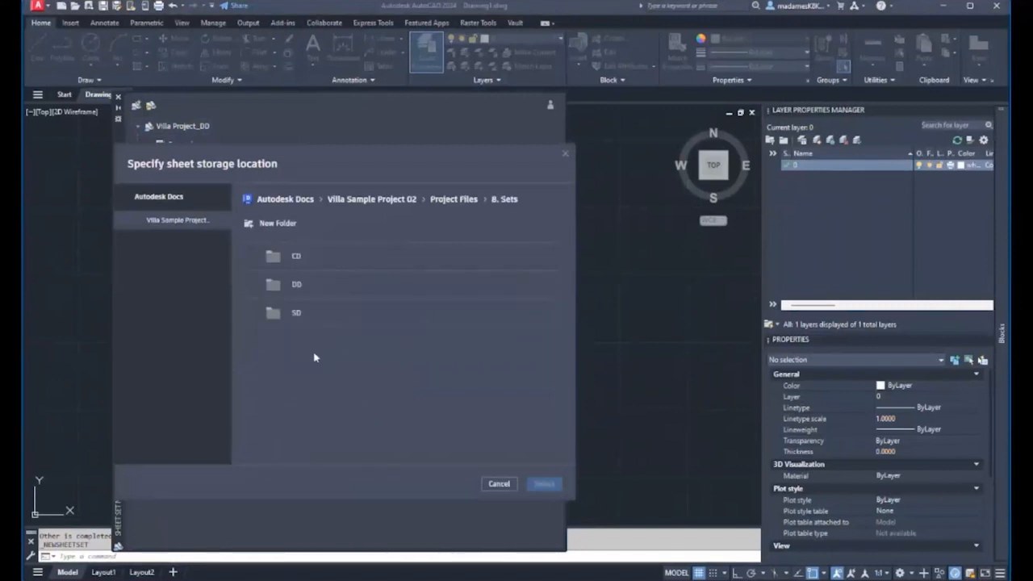
click(295, 284)
click(251, 258)
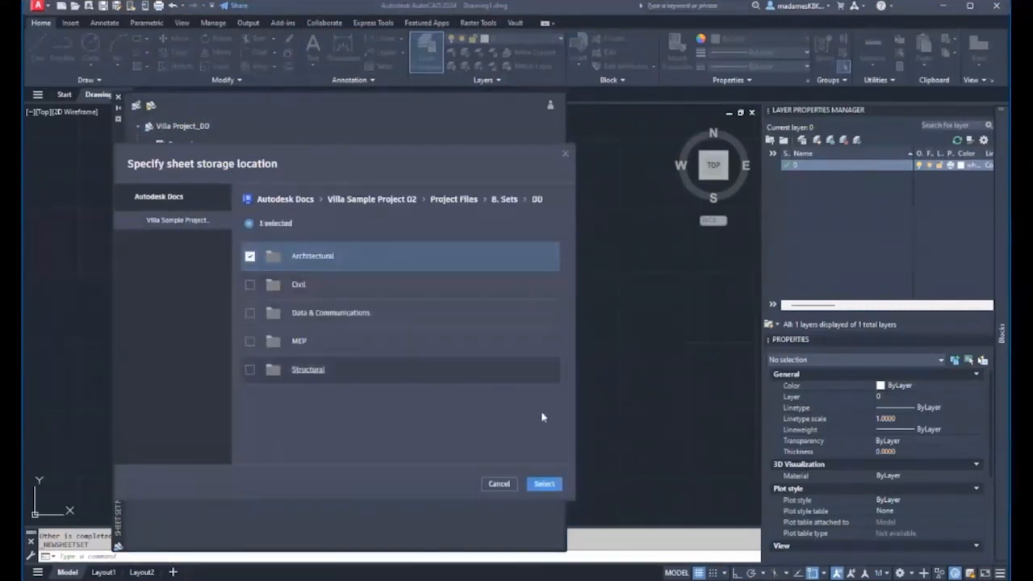
click(544, 484)
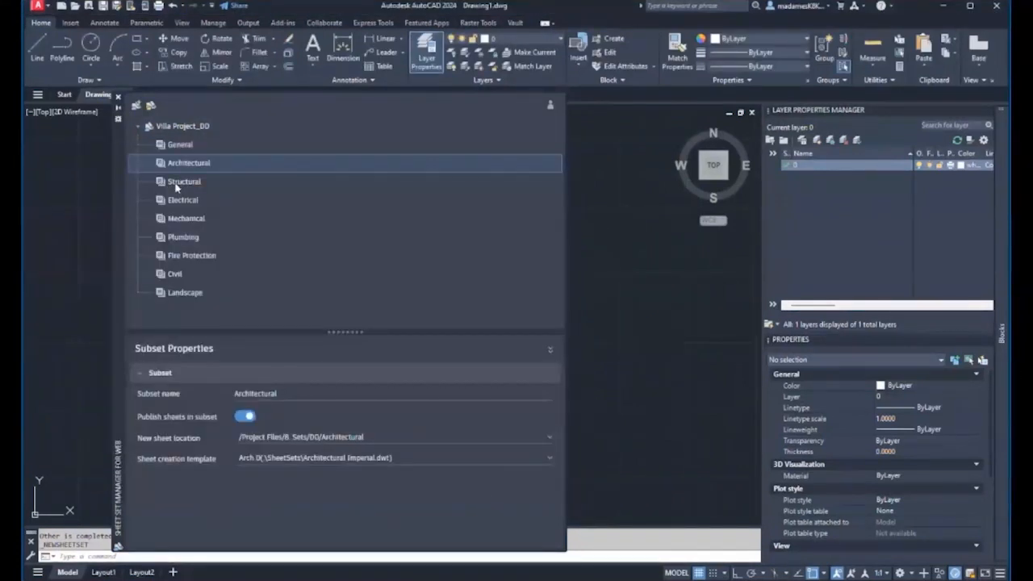
- Set the Structural subset's new sheet location to Project Files/8. Sets/DD/Structural
click(182, 185)
click(548, 442)
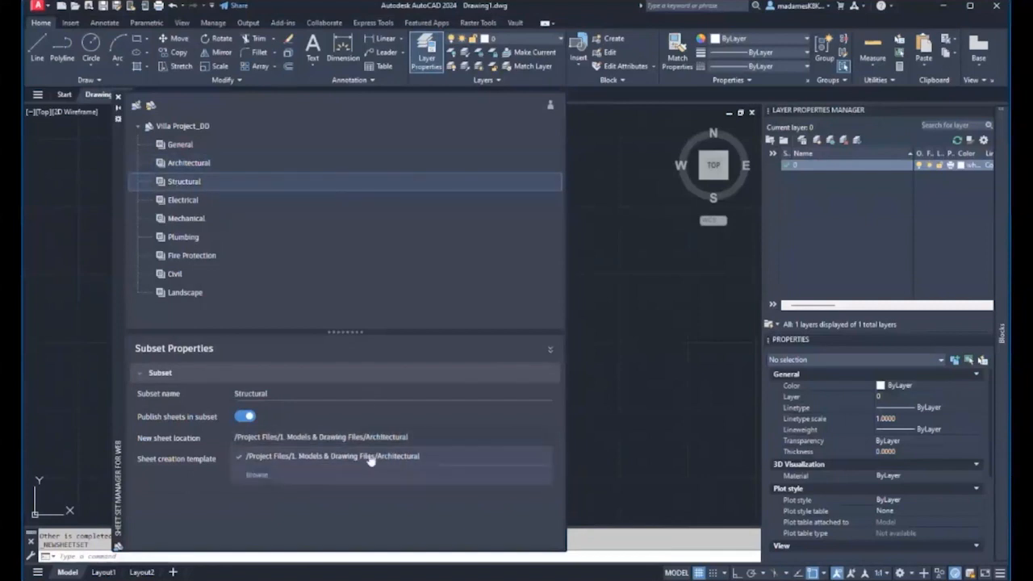
click(281, 474)
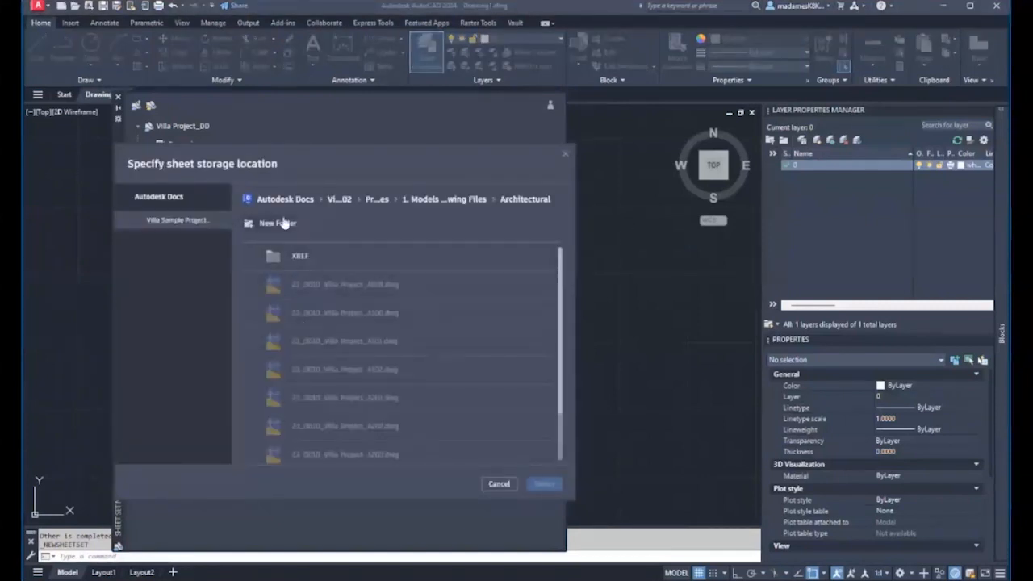
click(440, 199)
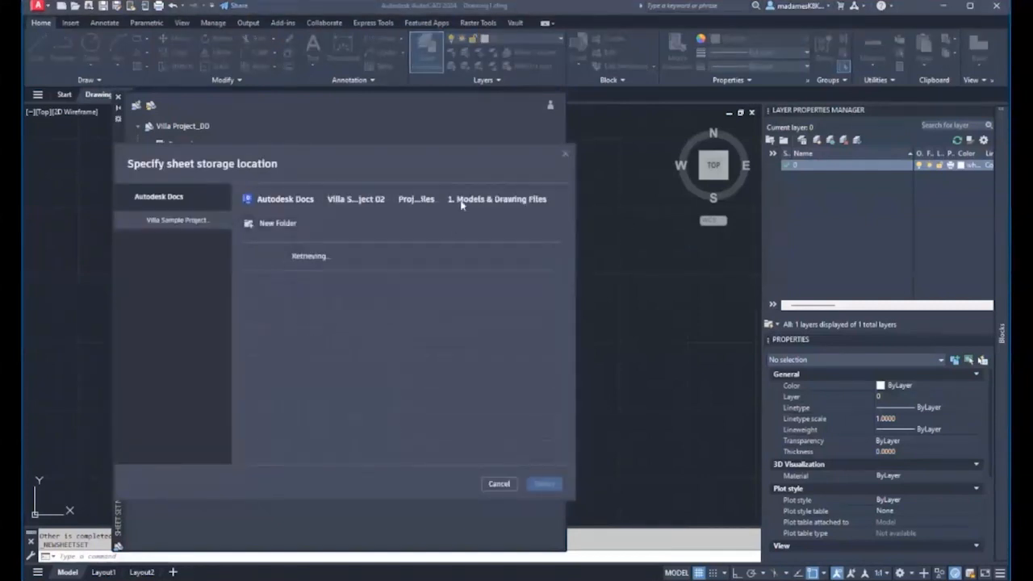
click(416, 200)
click(306, 449)
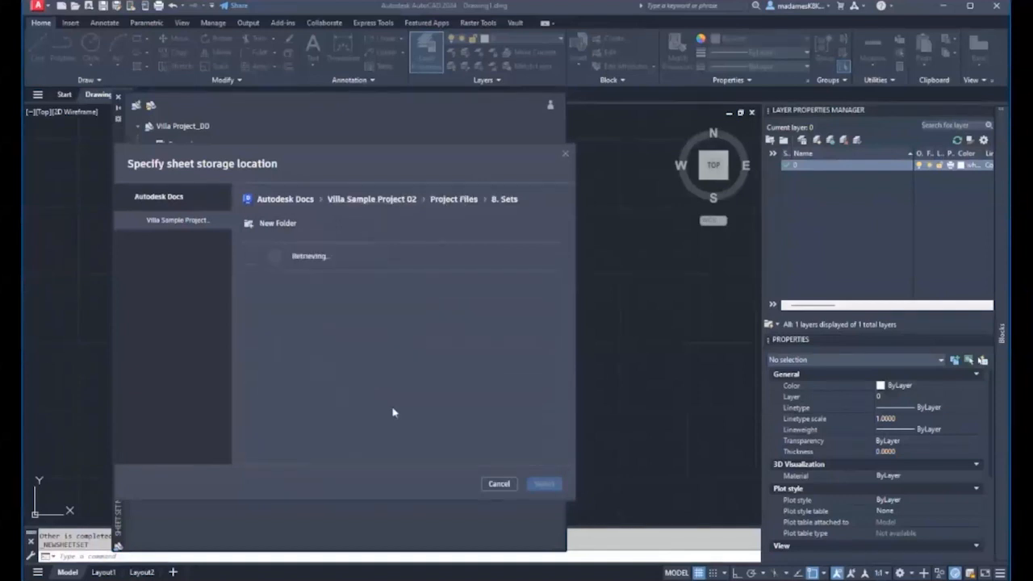
click(297, 285)
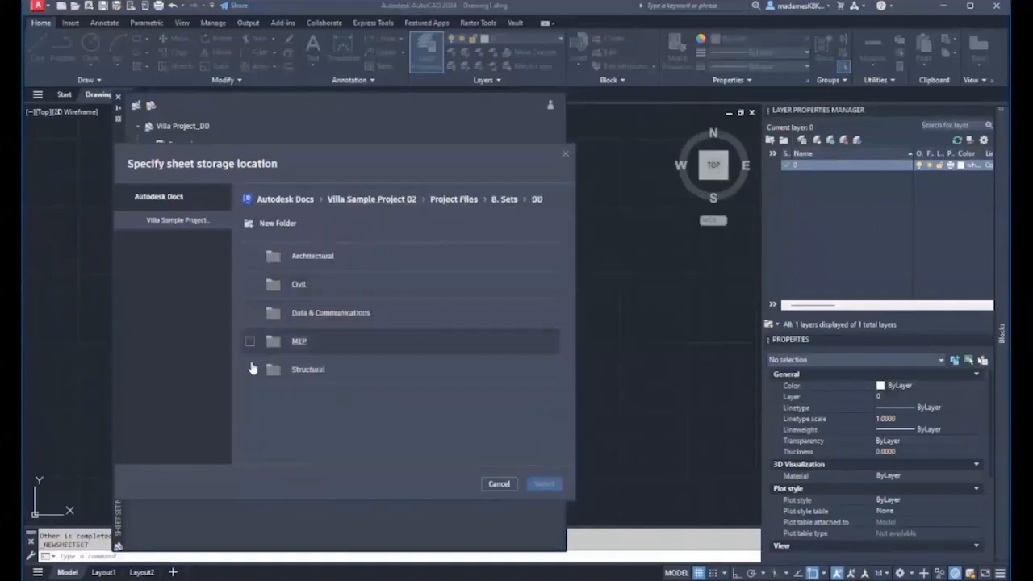
click(250, 369)
click(544, 484)
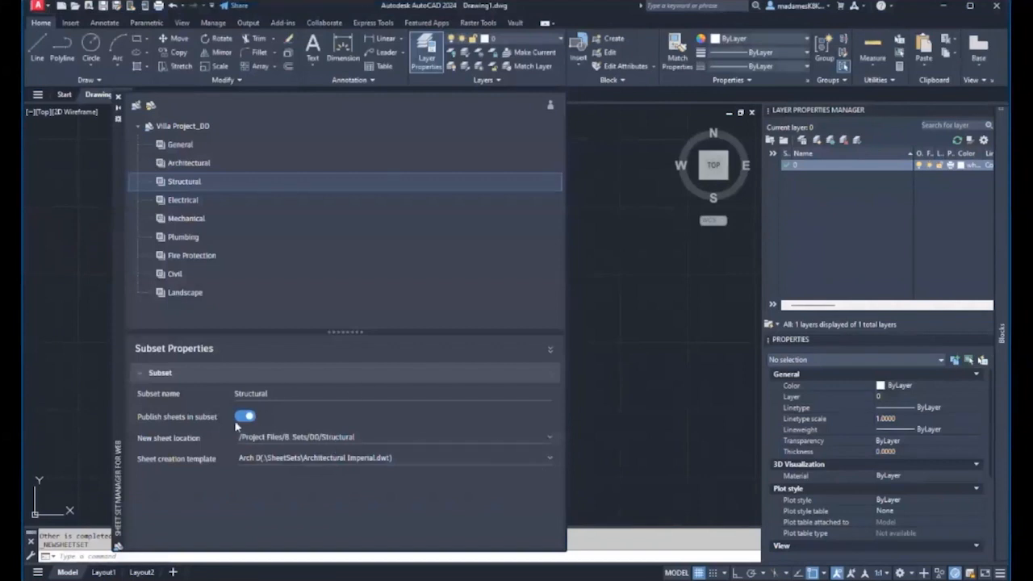
click(221, 164)
- Import the A001_SITE PLAN layout from the A001 drawing into the Architectural subset
right_click(228, 168)
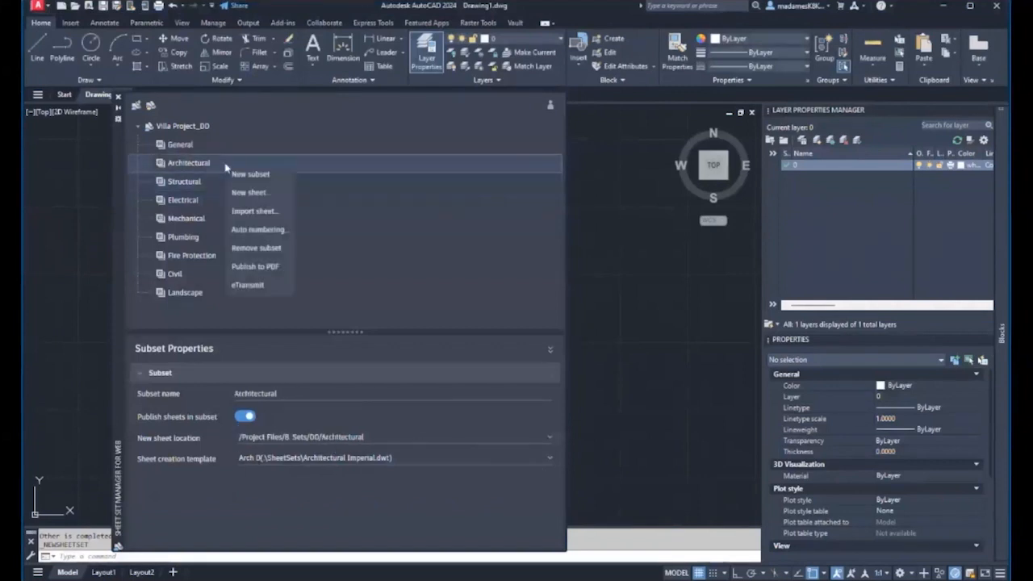
click(249, 194)
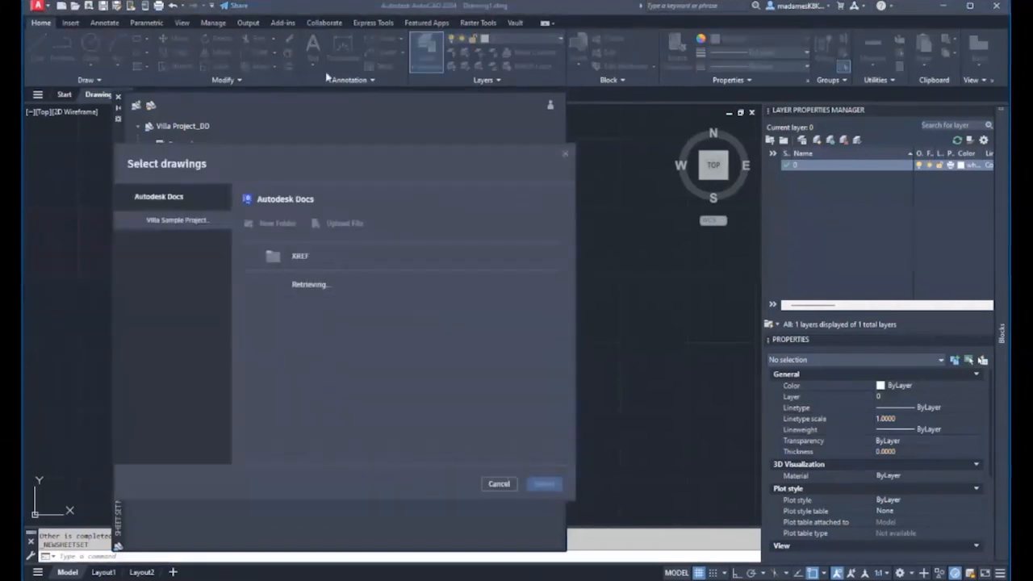
click(172, 224)
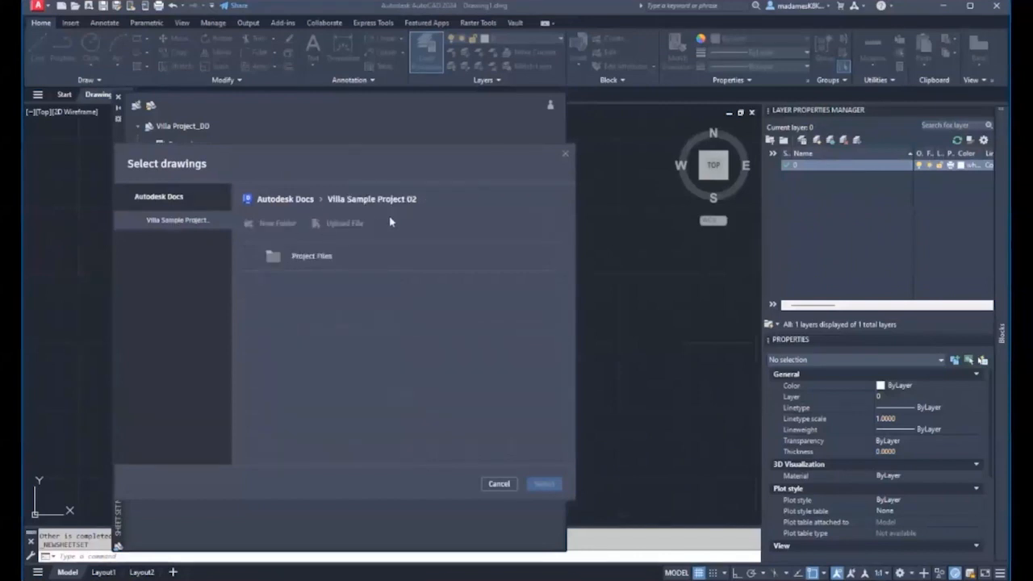
click(307, 256)
click(303, 258)
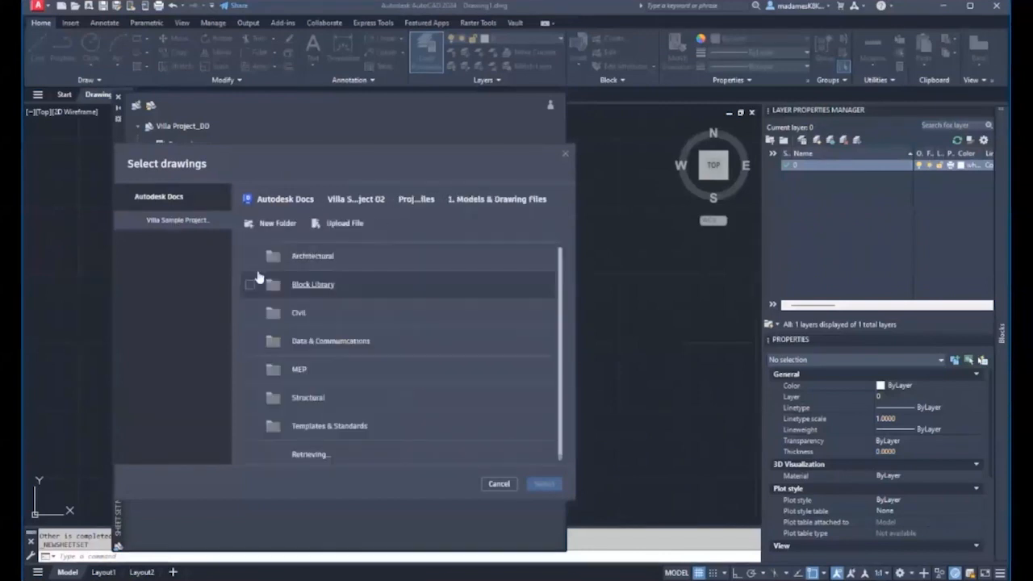
click(300, 256)
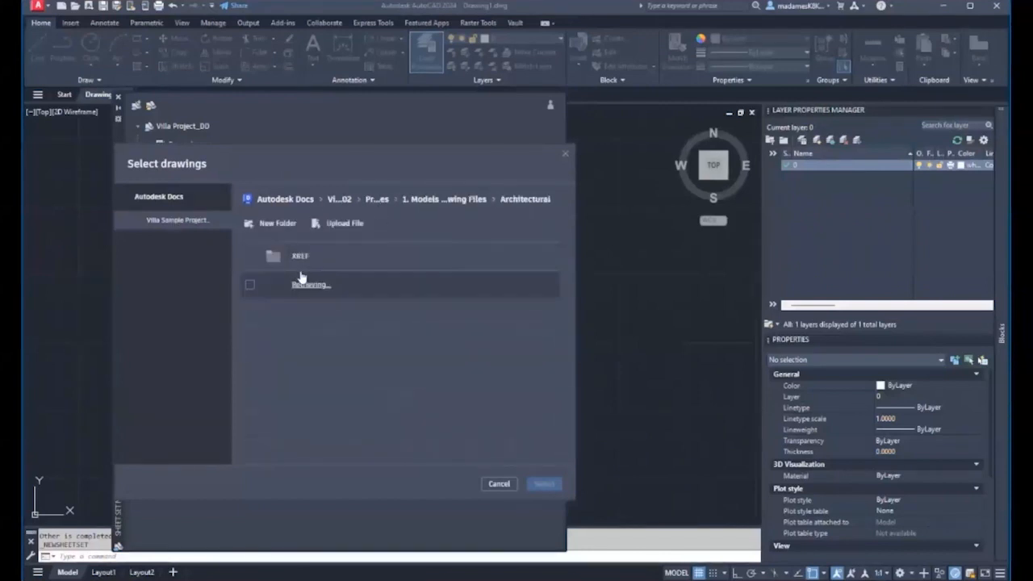
click(251, 286)
click(543, 483)
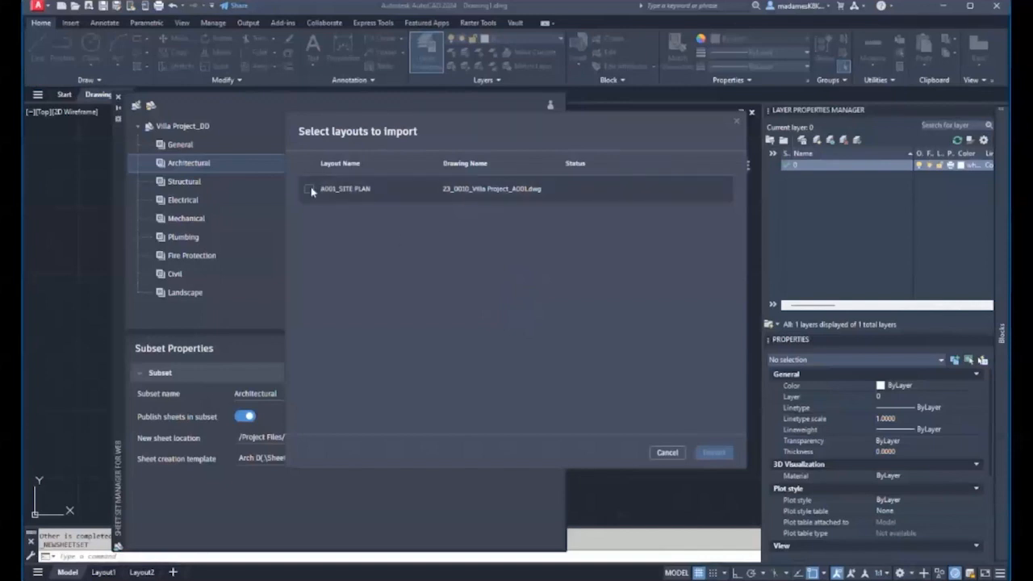
click(309, 191)
click(714, 453)
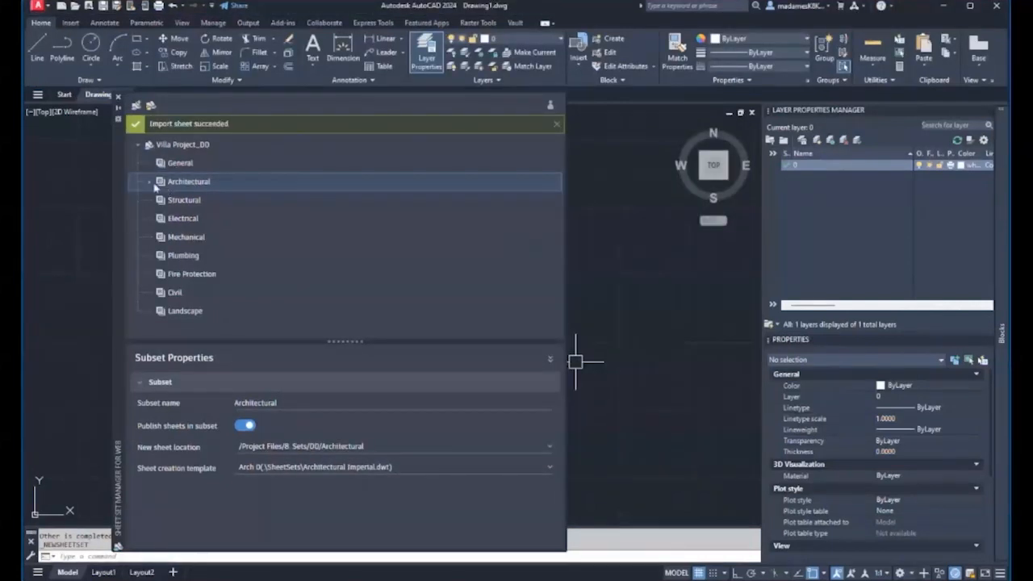
- Import the A100_GROUND FLOOR PLAN layout from the A100 drawing into the Architectural subset
click(151, 184)
right_click(185, 182)
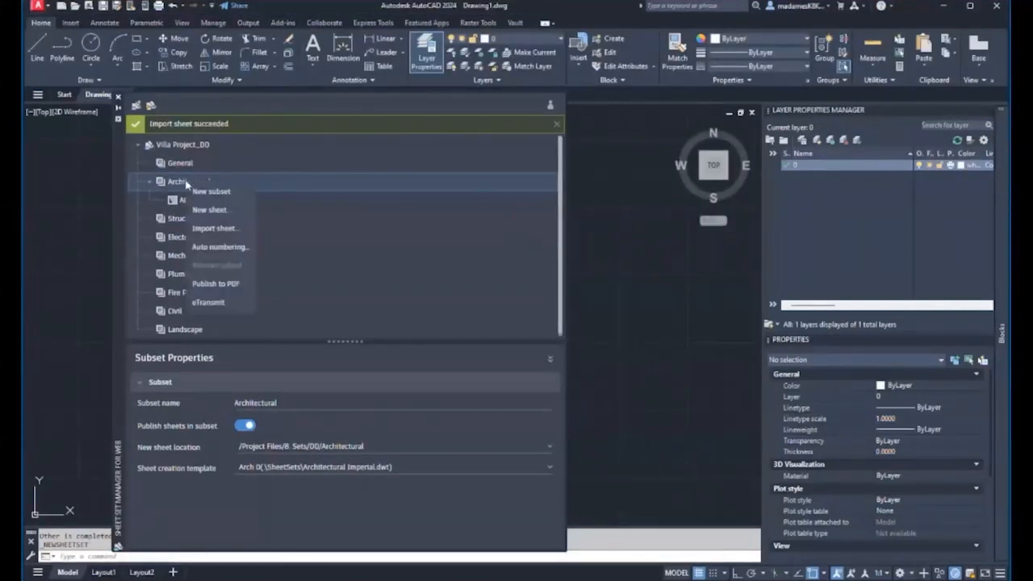
click(218, 226)
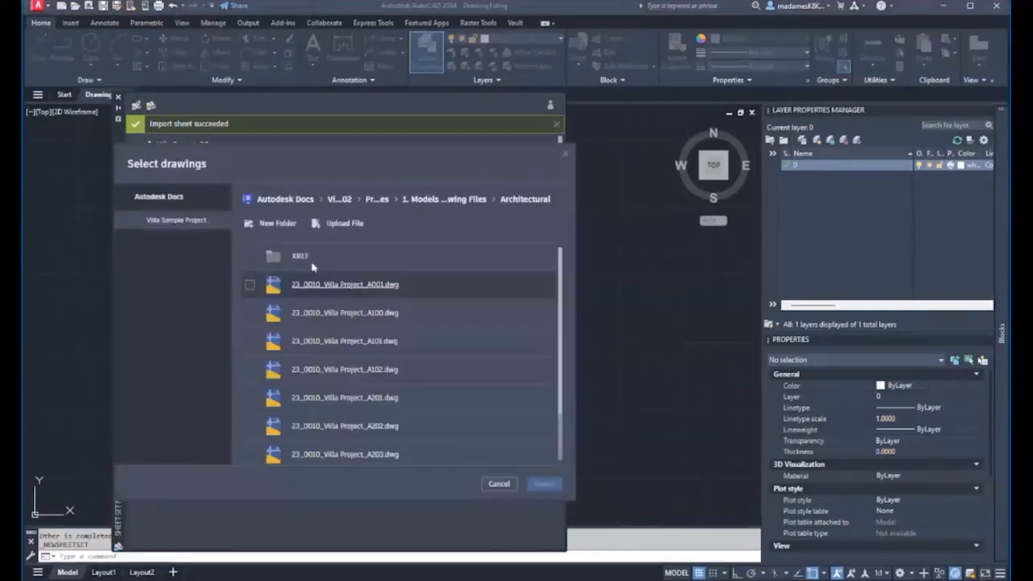
click(249, 312)
click(543, 483)
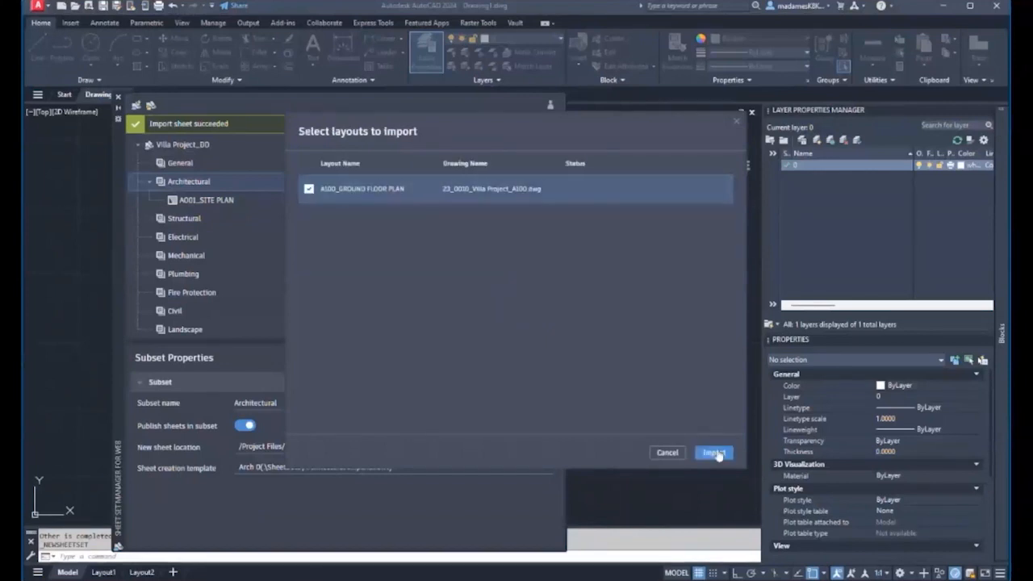
click(715, 453)
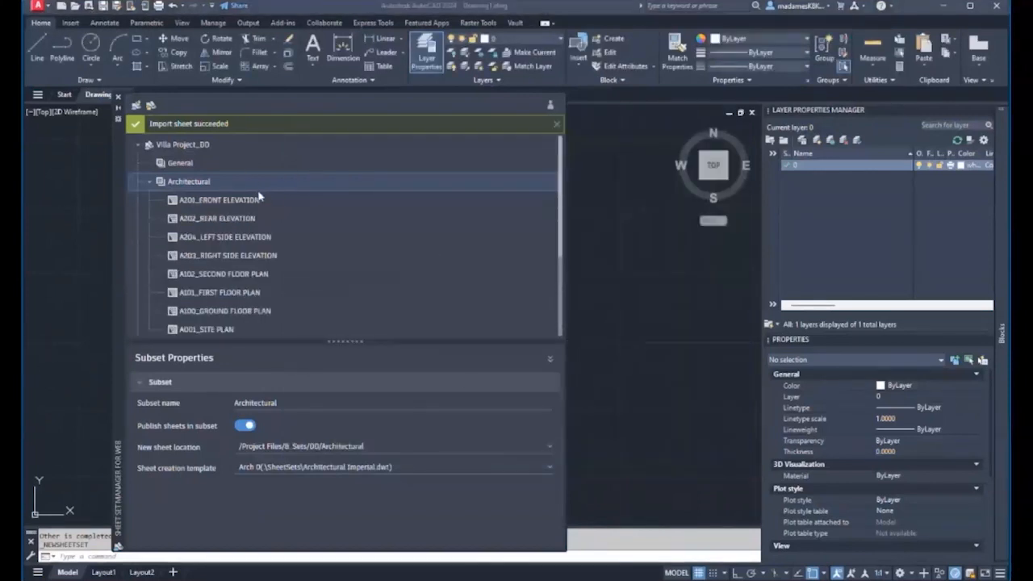
- Give the front elevation sheet number A201 and description FRONT ELEVATION
scroll(242, 202, down, 3)
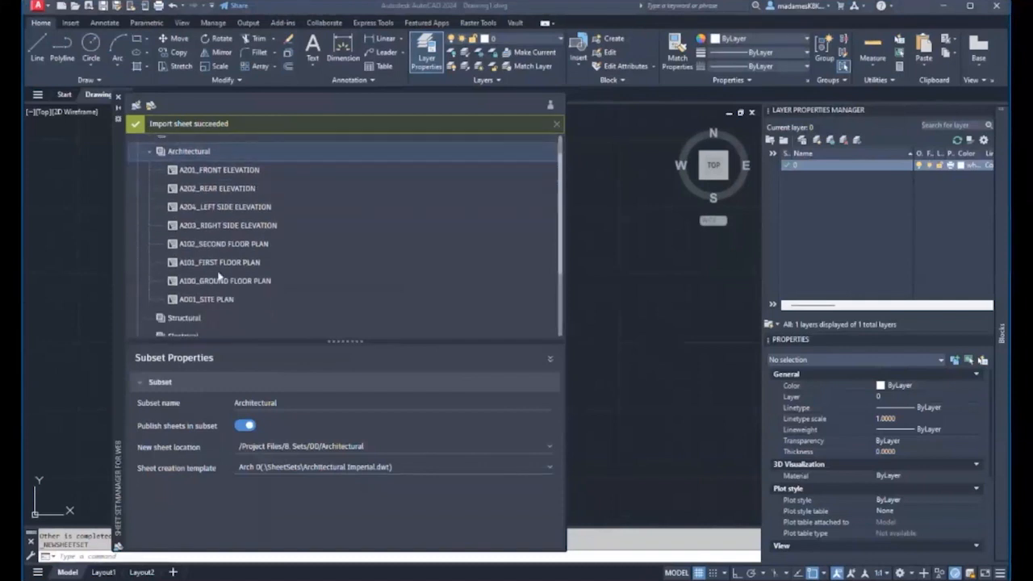
scroll(209, 321, up, 3)
scroll(209, 321, down, 1)
click(202, 169)
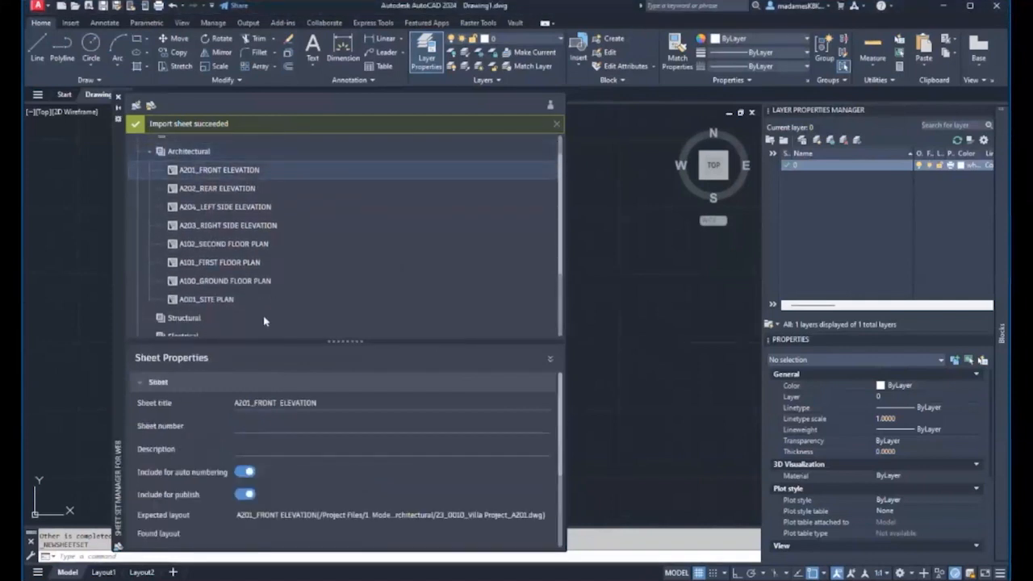
click(242, 428)
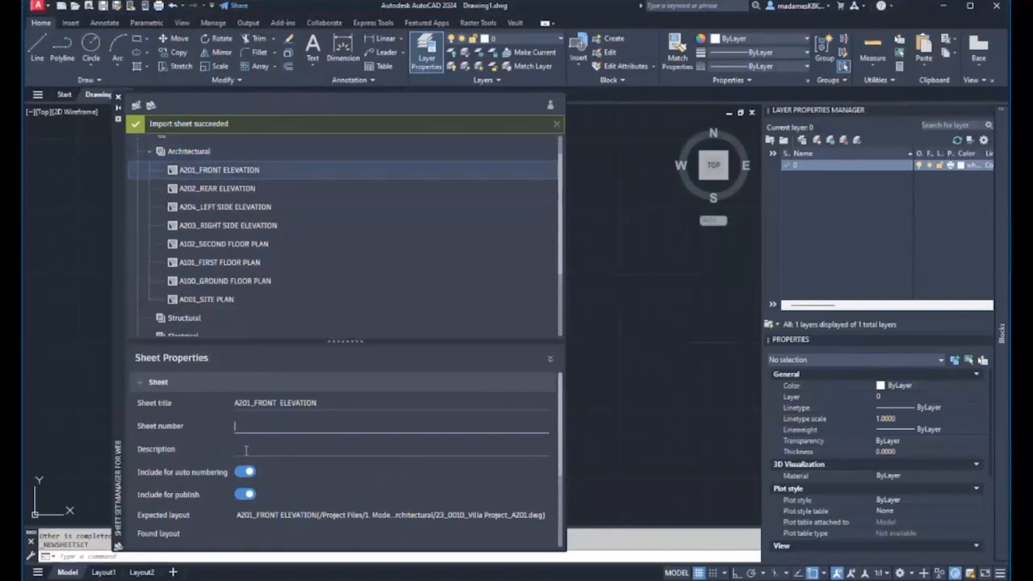
text(201)
click(273, 448)
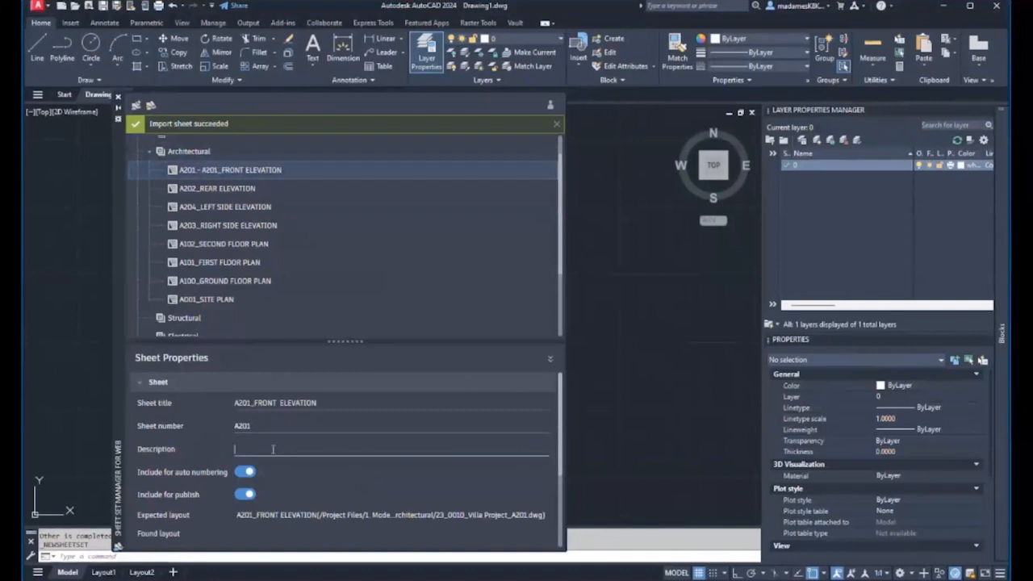
text(FRONT ELEVATION)
click(312, 481)
- Give the site plan sheet number A001 and description SITE PLAN
scroll(260, 492, down, 1)
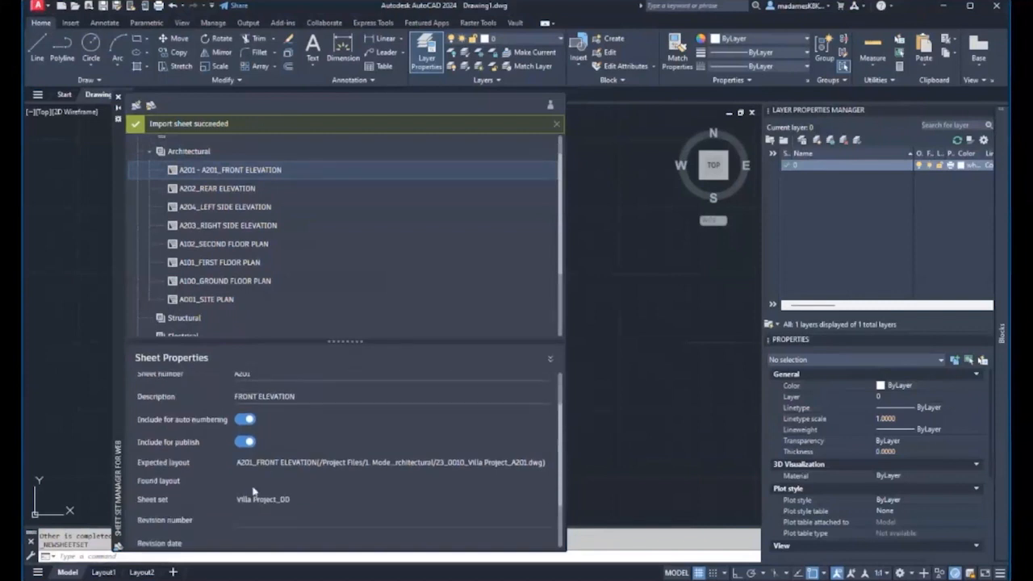
scroll(285, 499, up, 1)
click(224, 191)
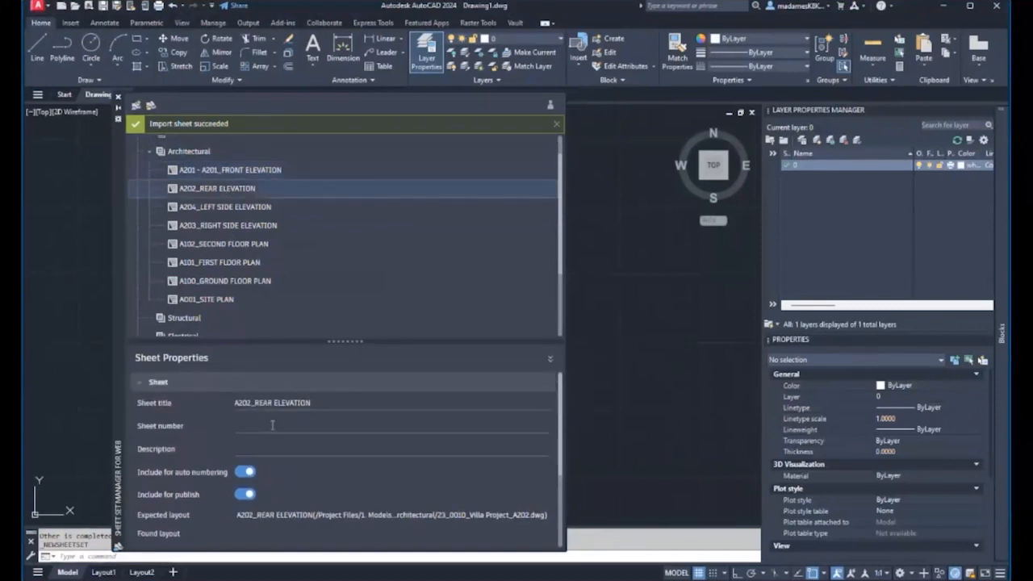
click(213, 303)
click(269, 426)
click(268, 449)
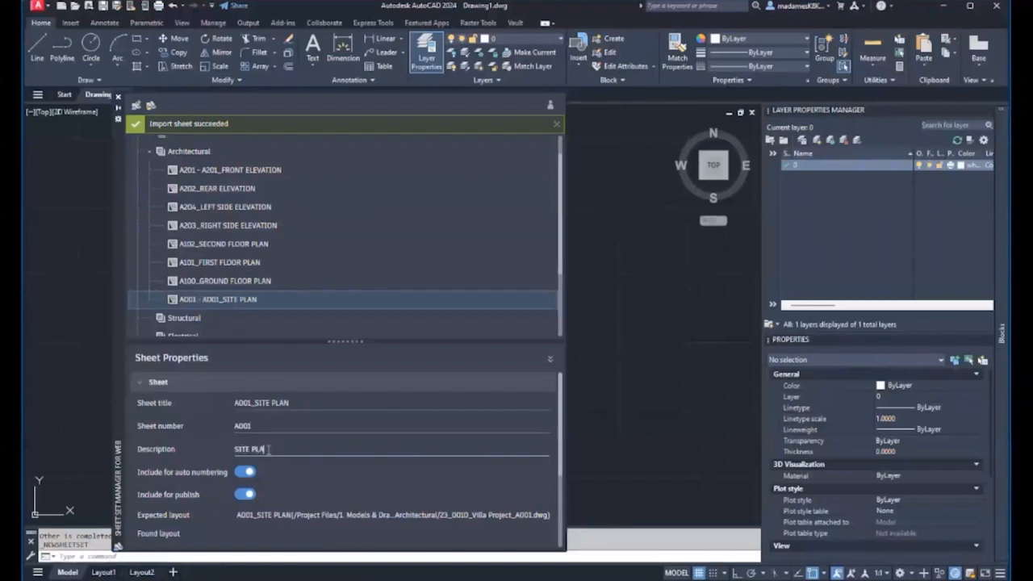
click(238, 301)
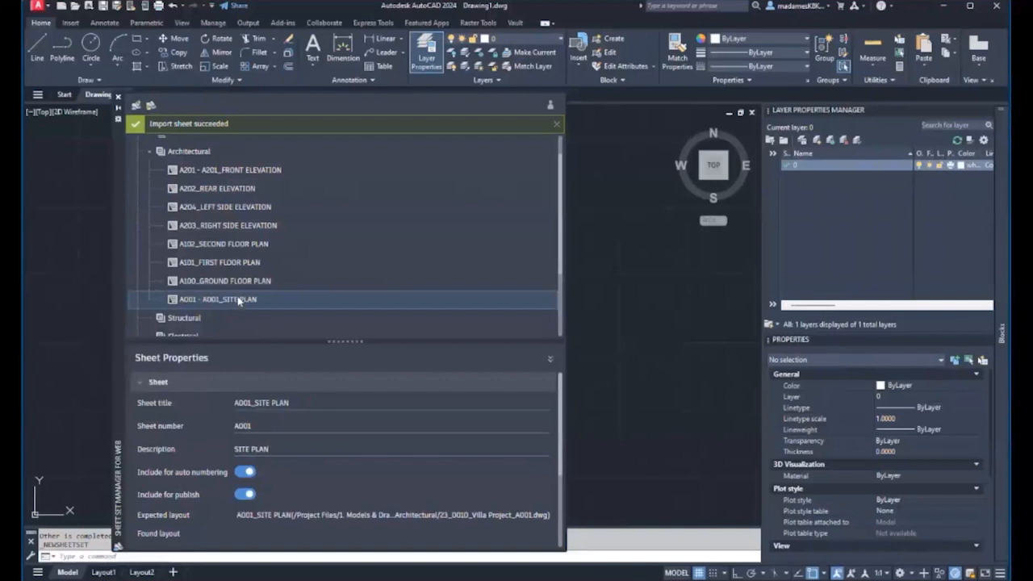
scroll(239, 301, down, 2)
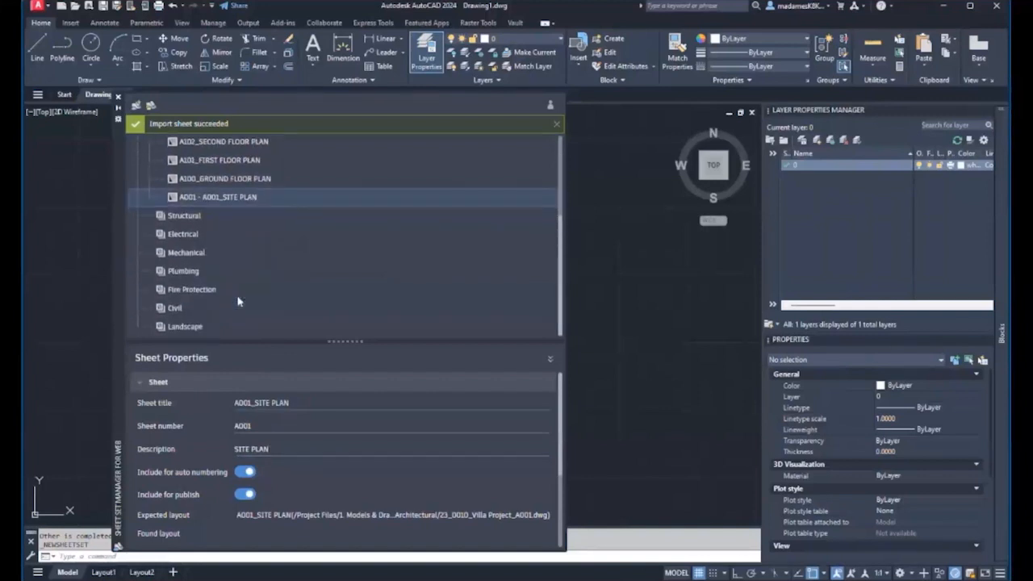
scroll(238, 301, up, 3)
- Publish the Architectural subset as one 8-sheet PDF to Project Files/8. Sets/DD/Architectural
right_click(198, 169)
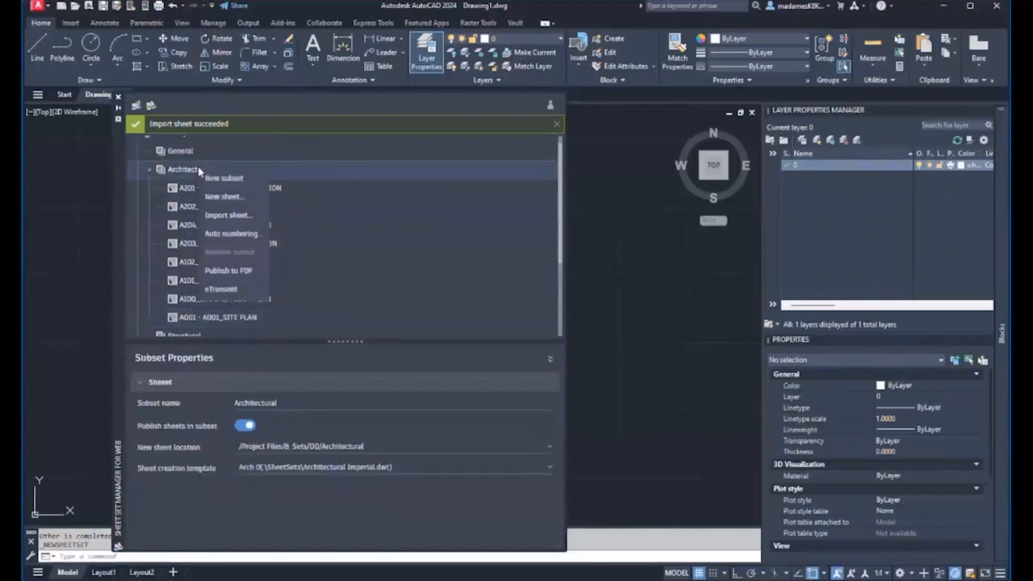
click(243, 271)
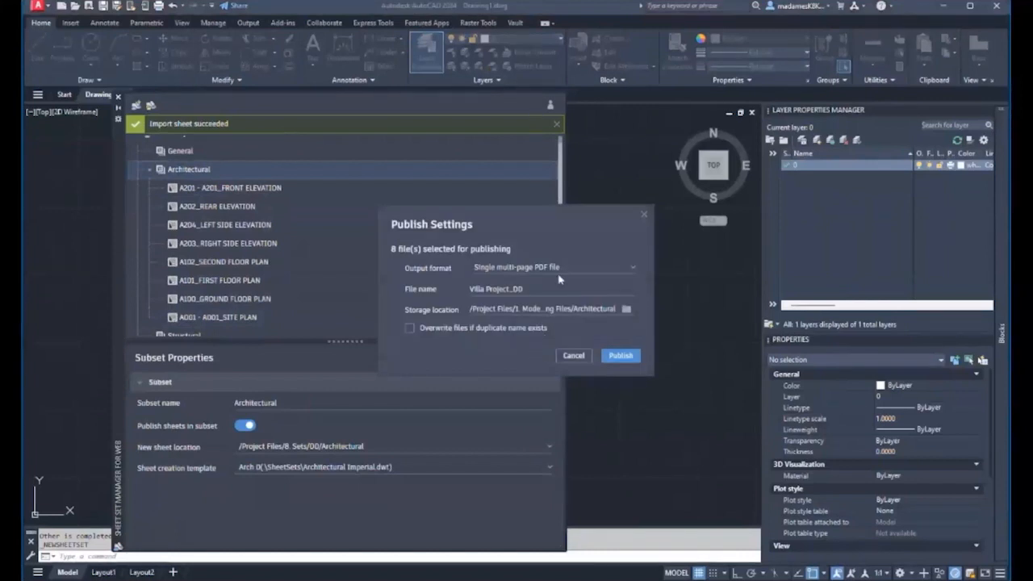
click(625, 310)
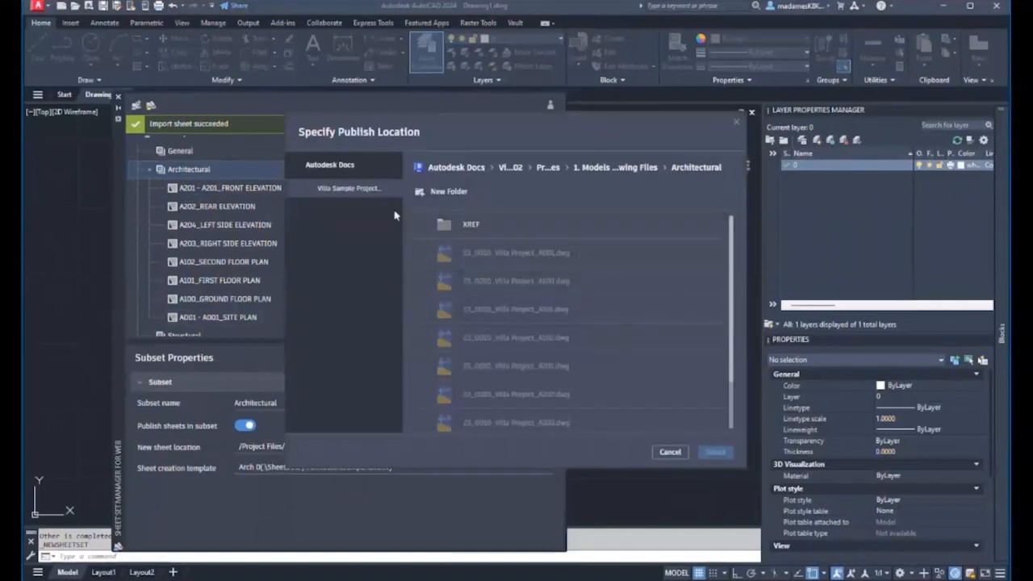
click(615, 168)
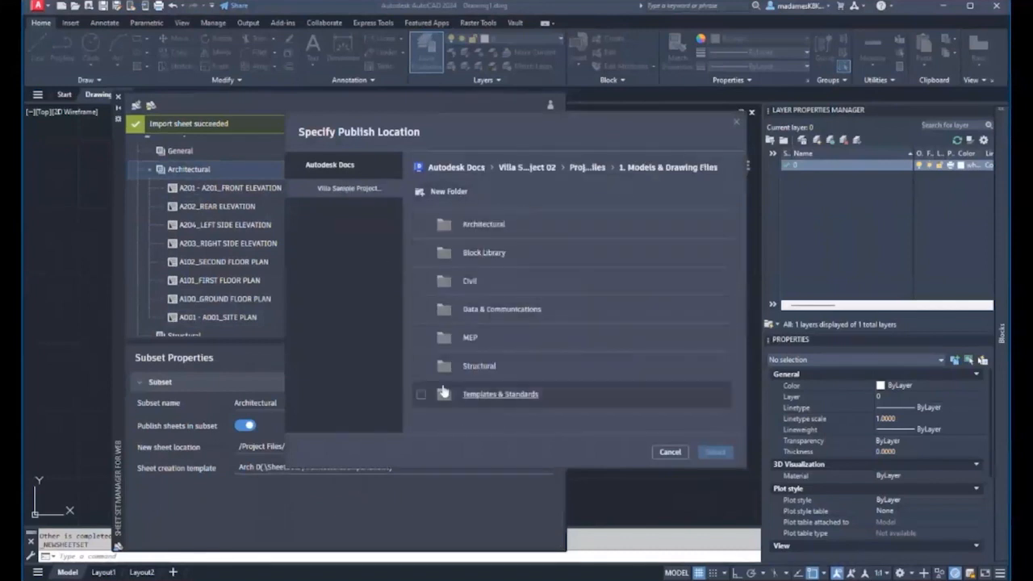
click(588, 167)
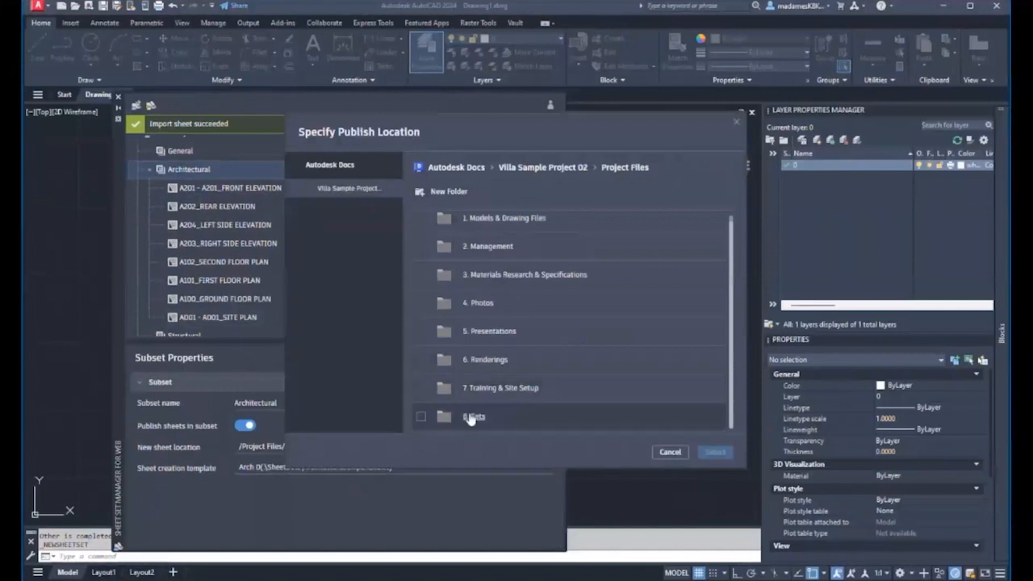
click(473, 418)
click(464, 255)
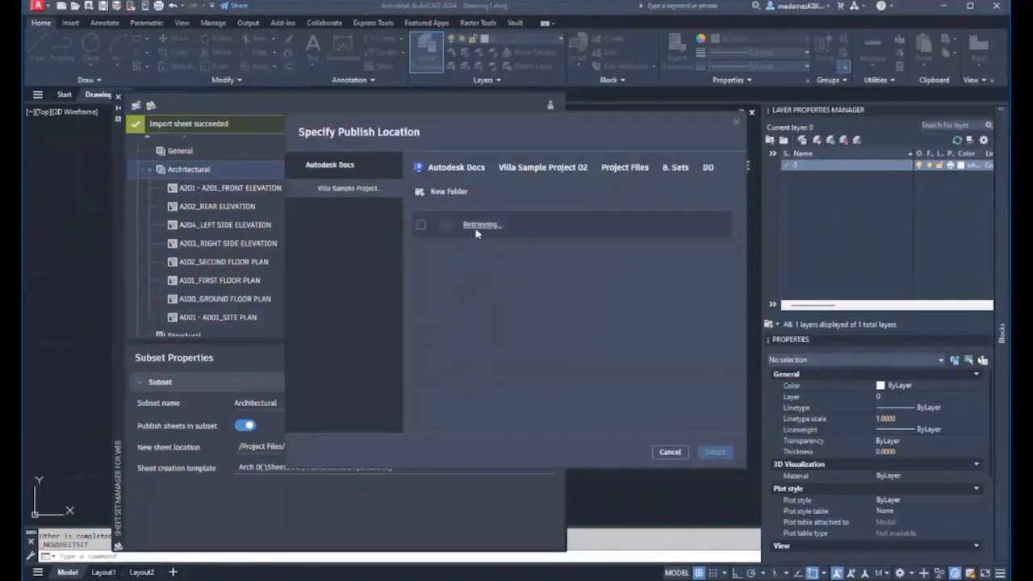
click(421, 226)
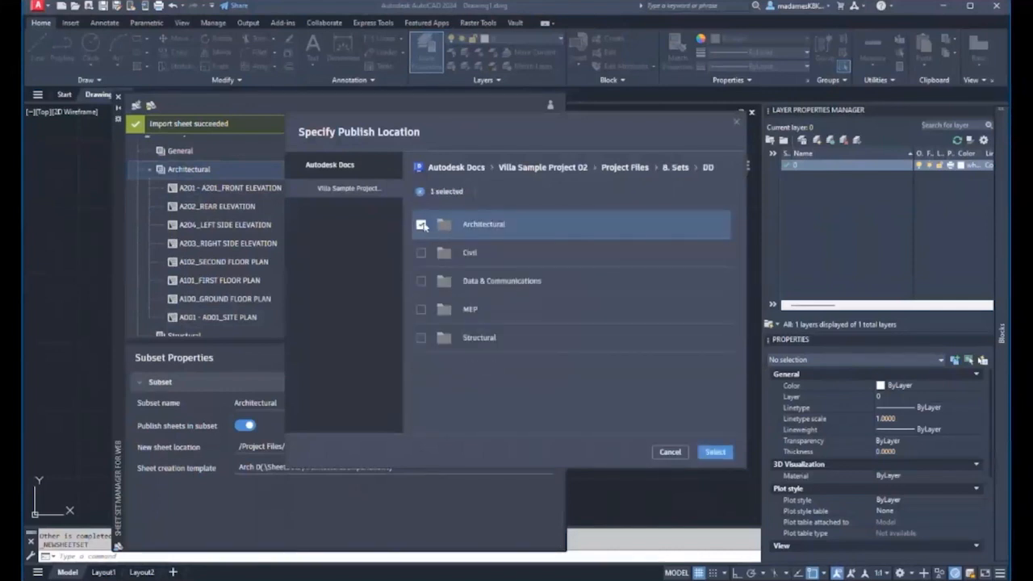
click(714, 454)
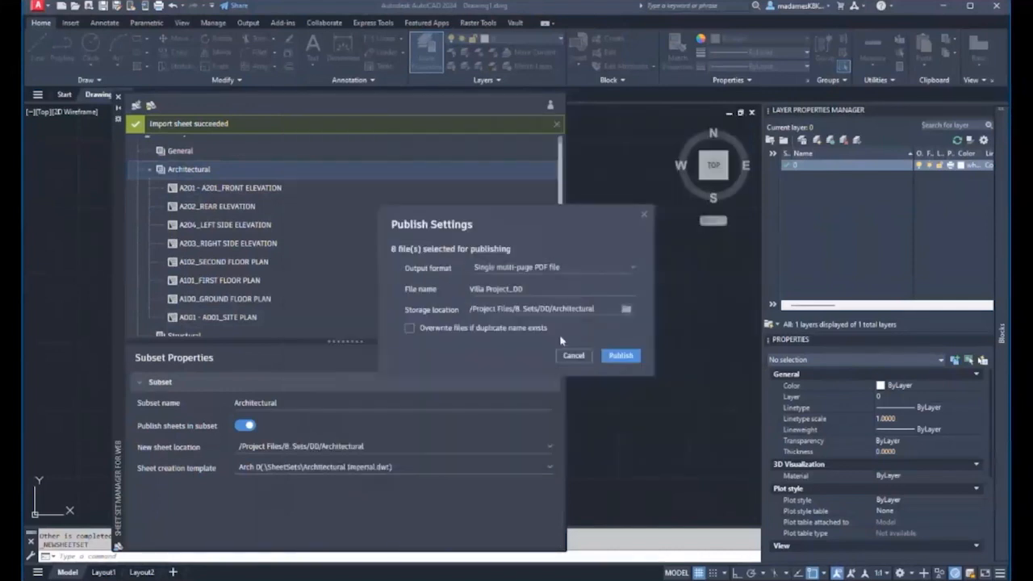
click(621, 356)
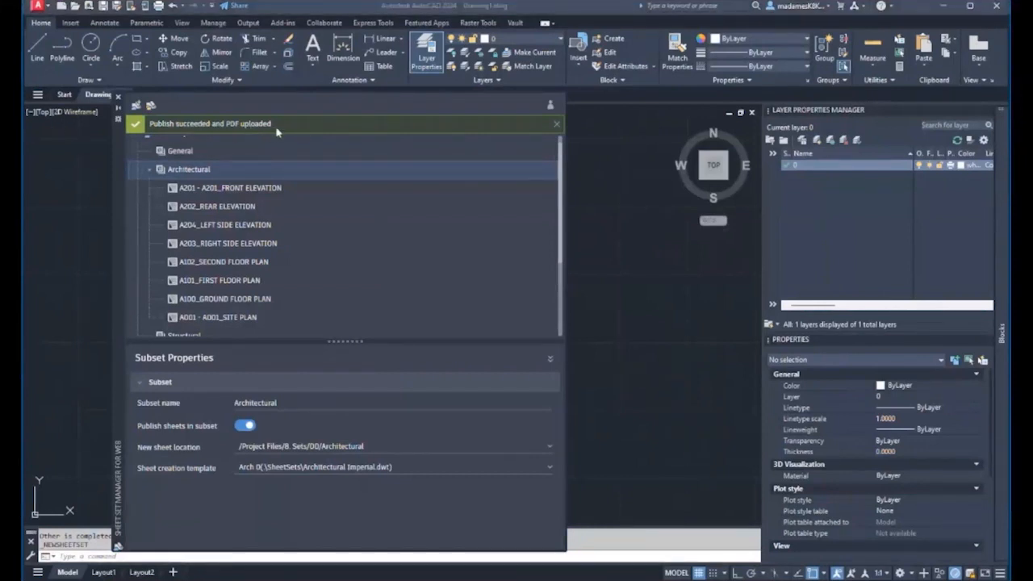
- Open Villa Project_DD.pdf from the DD Architectural folder in Autodesk Docs
mouse_move(597, 580)
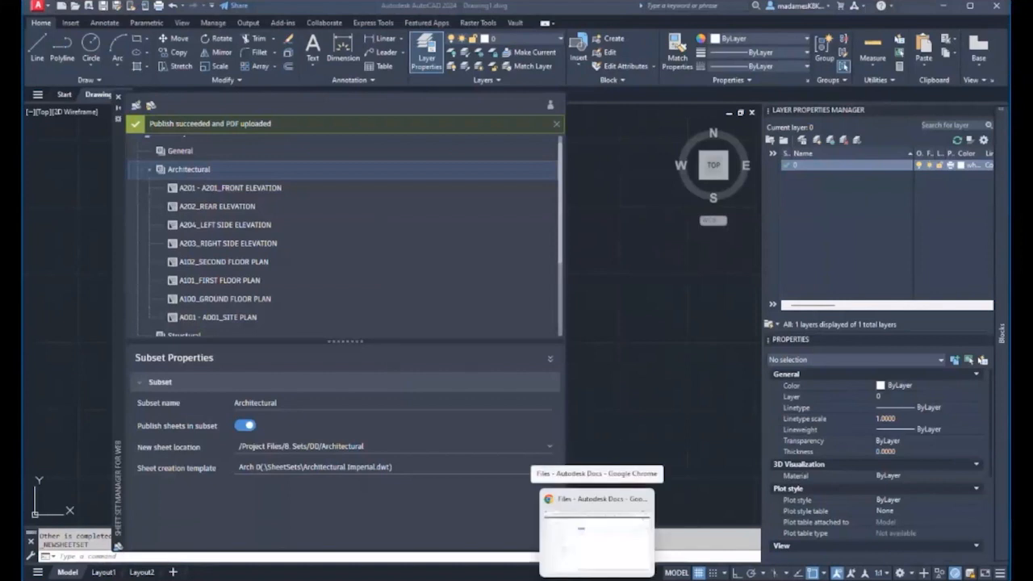
click(597, 524)
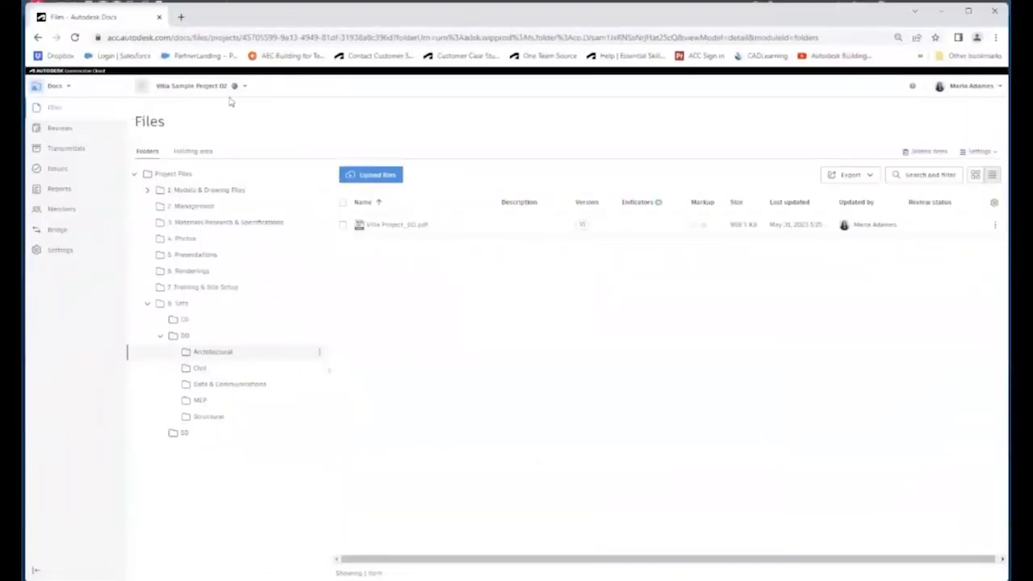
click(184, 336)
click(201, 351)
click(393, 226)
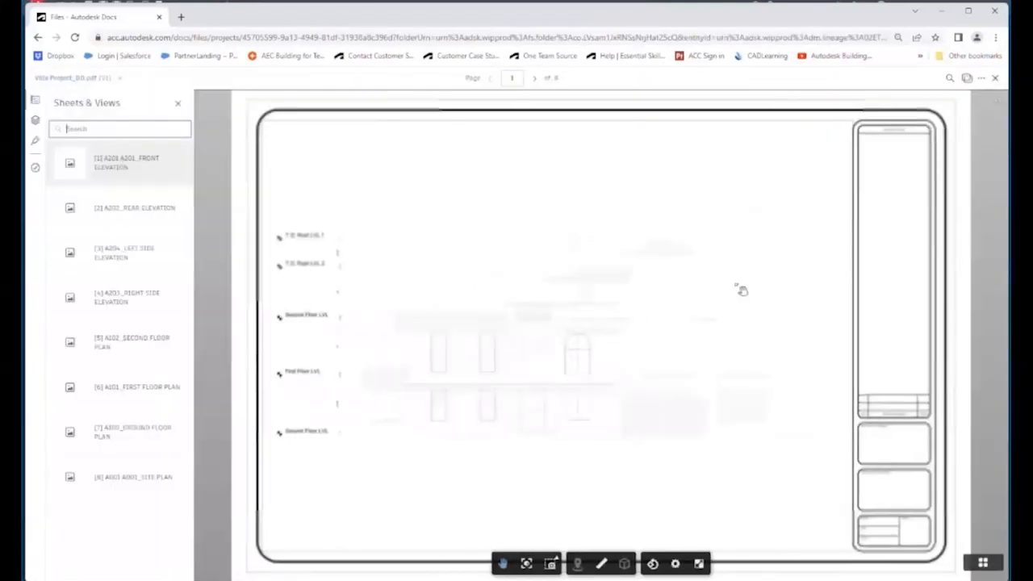
- Check the rear elevation, A001, A100, A101 and A102 sheets, then close the viewer
click(62, 212)
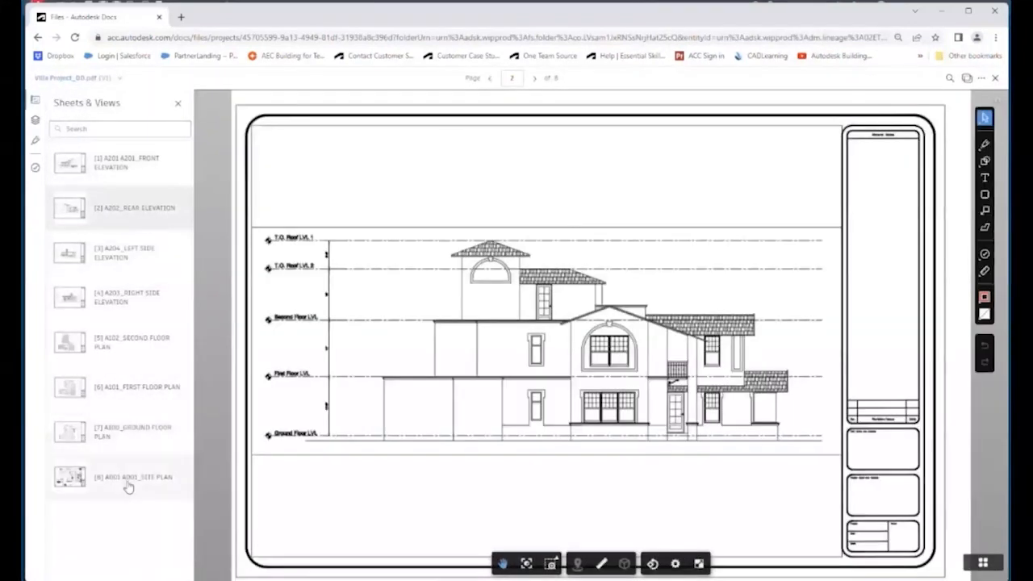
click(127, 484)
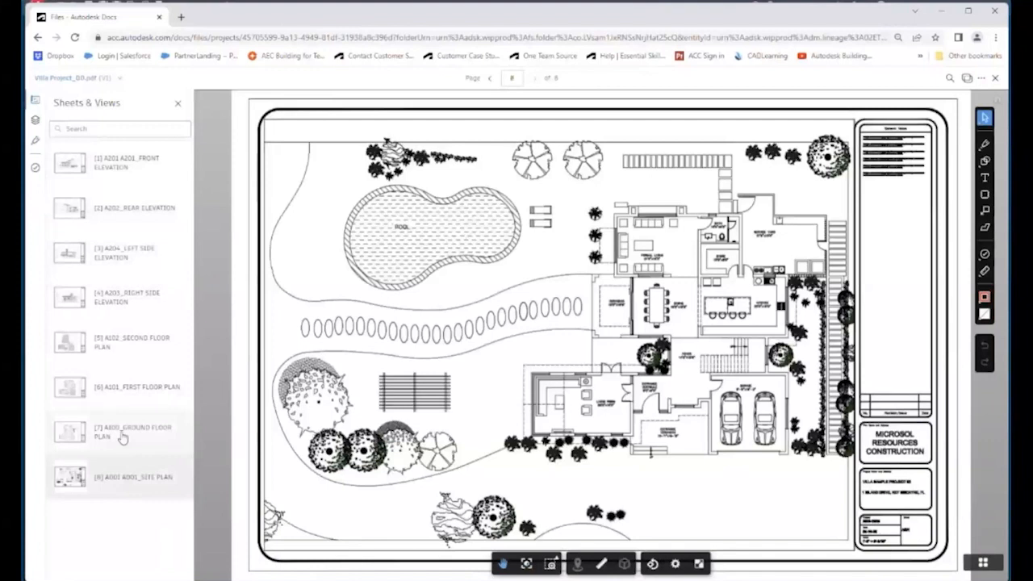
click(121, 436)
click(122, 395)
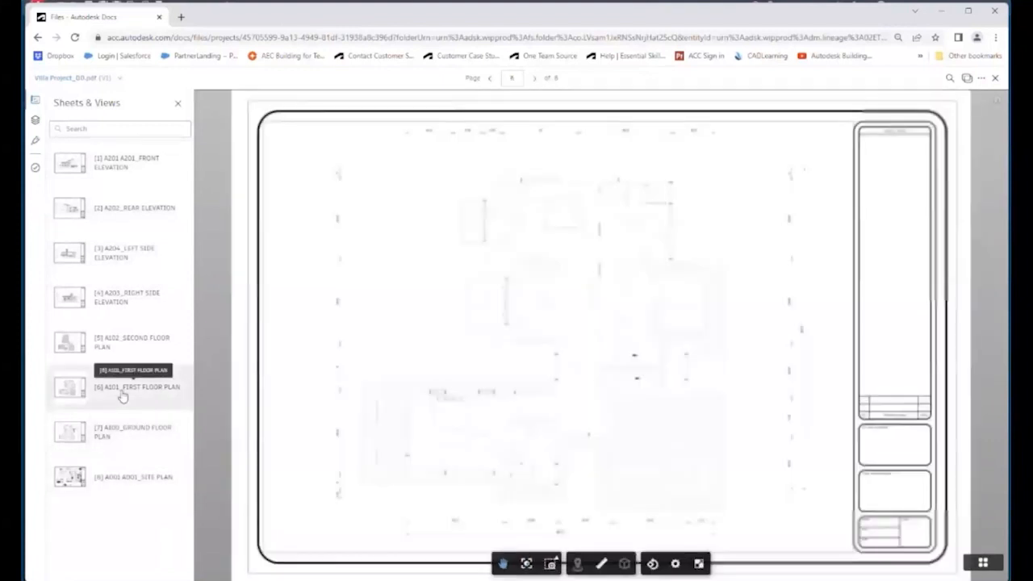
click(121, 348)
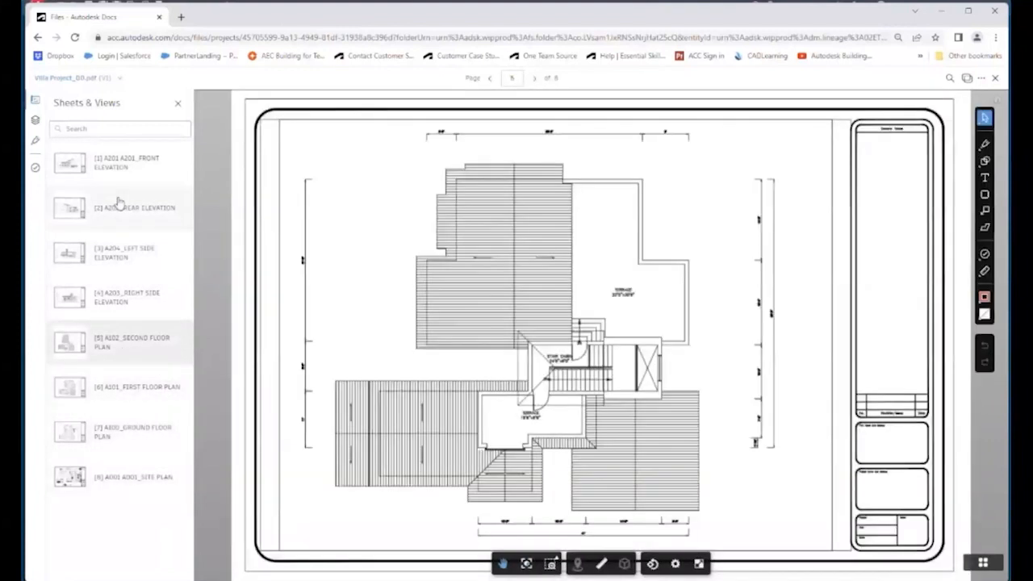
click(176, 105)
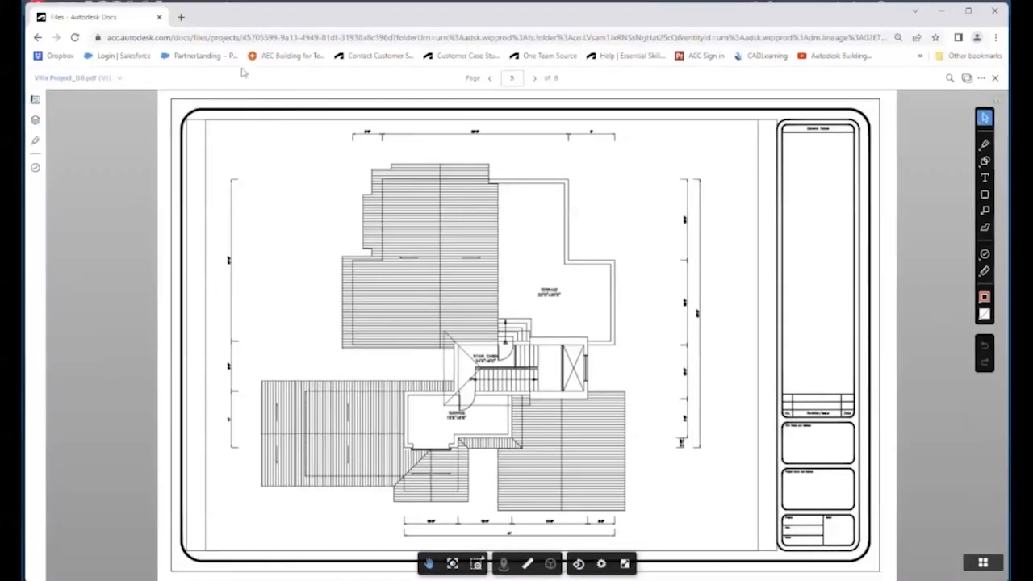
click(995, 78)
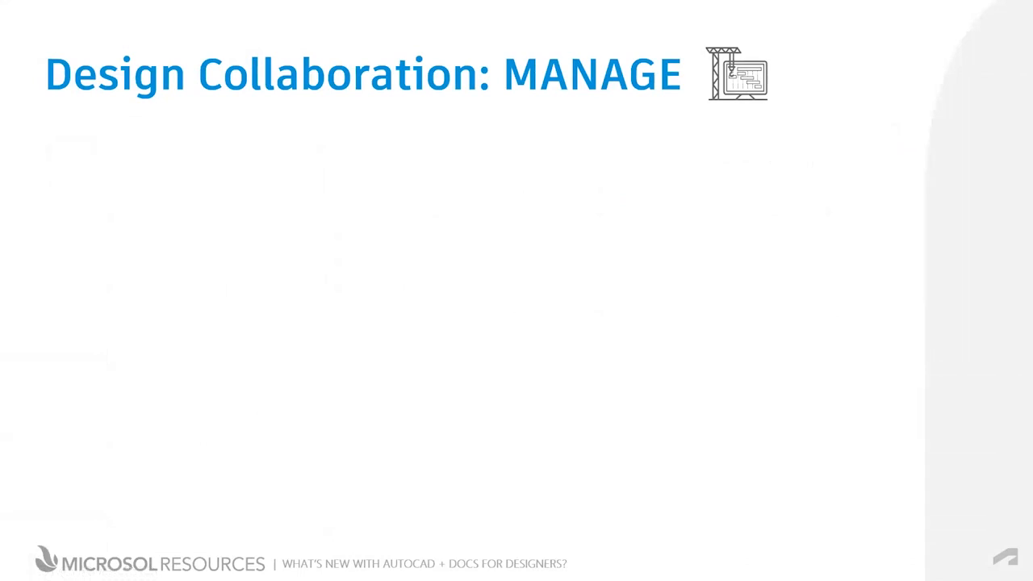
- Advance the slides through the Reviewing Drawings and Transmittals points to the demo slide
key(Right)
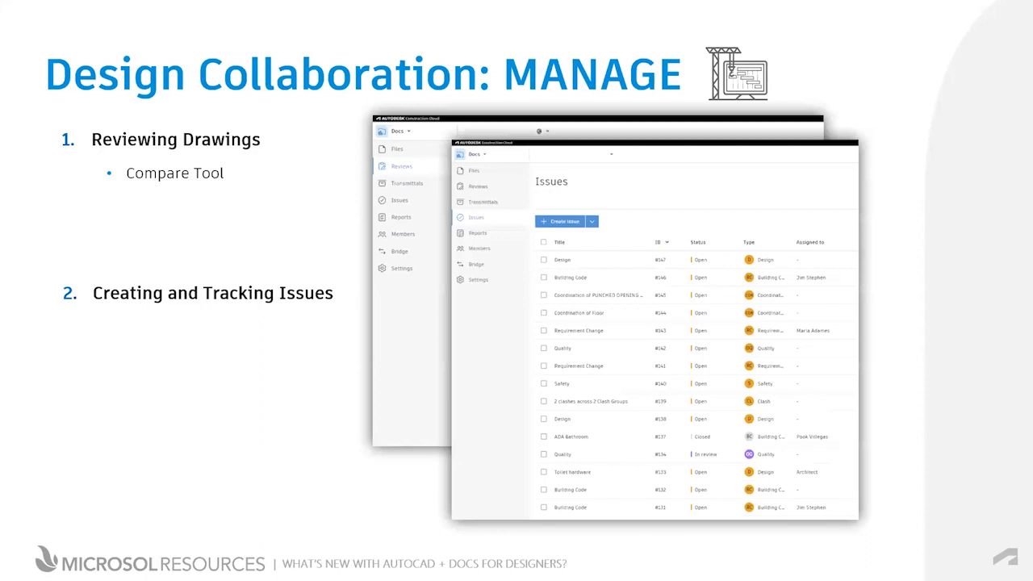
key(Right)
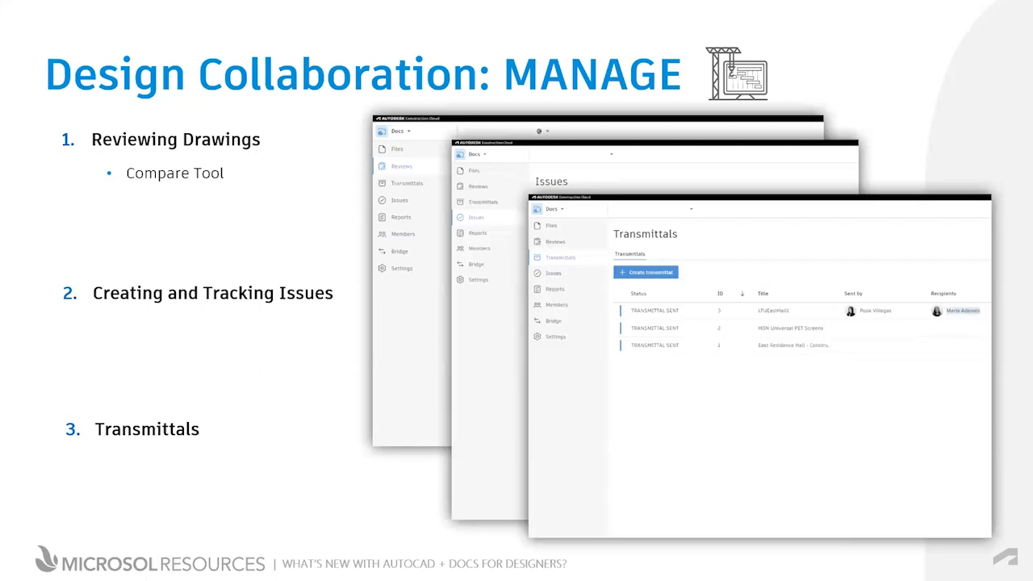
key(Right)
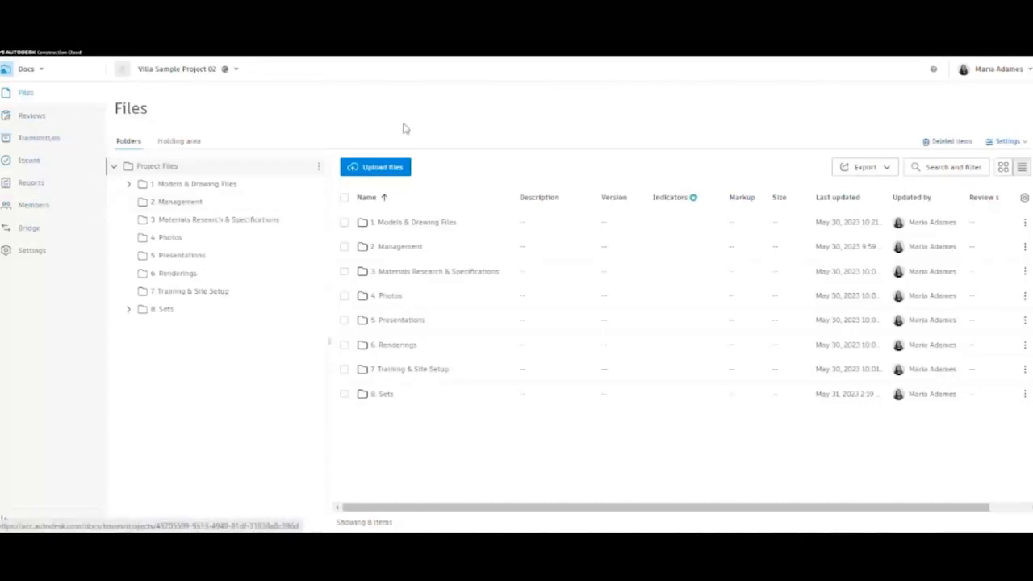
- Open Villa Project_DD.pdf from the 8. Sets/DD/Architectural folder
click(385, 396)
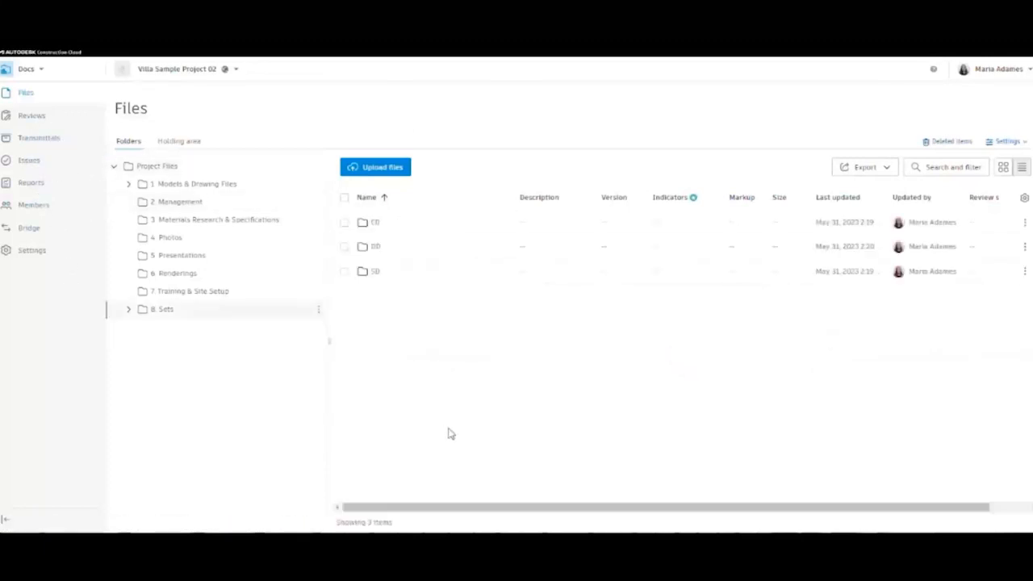
click(380, 246)
click(394, 223)
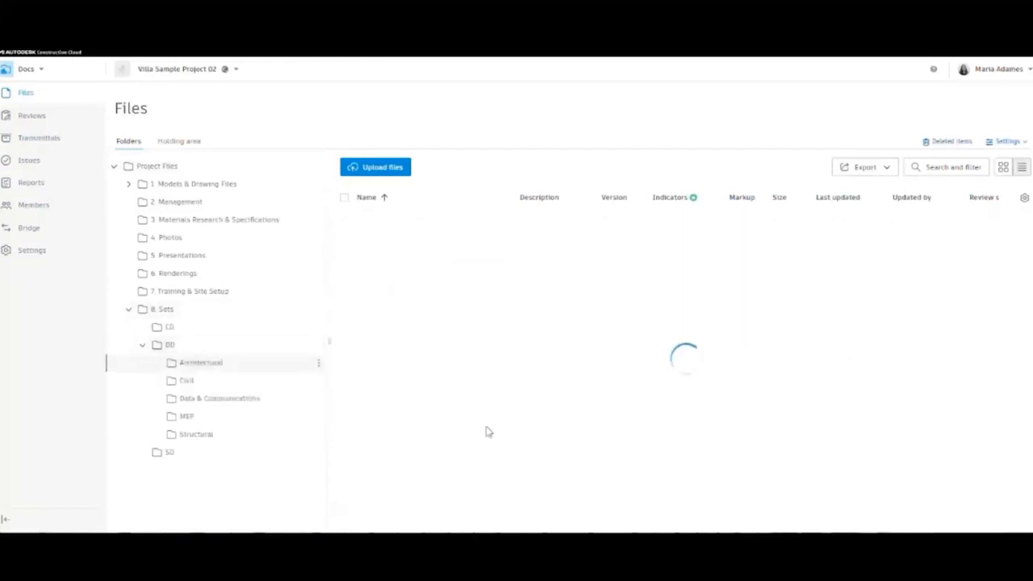
click(402, 225)
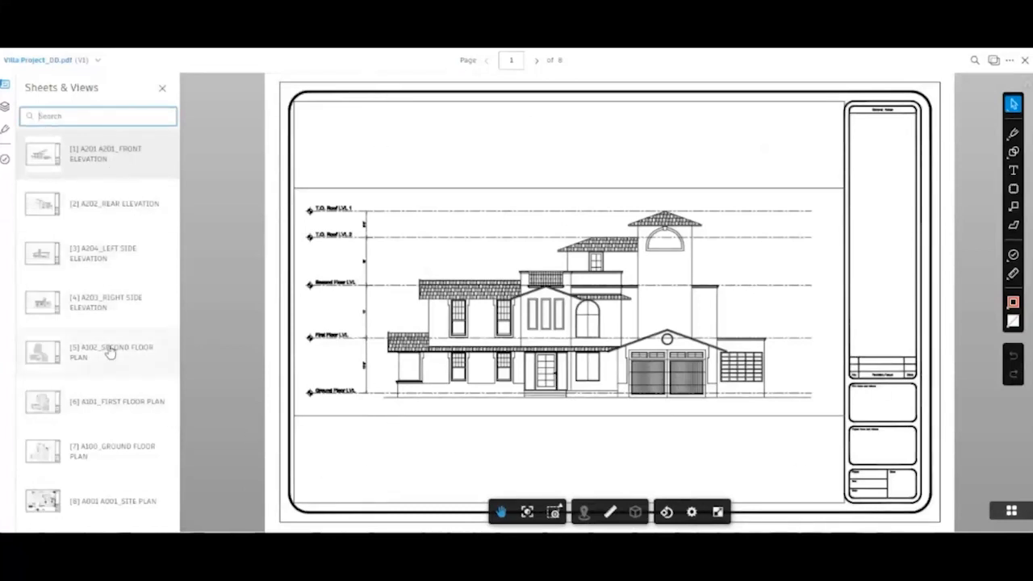
- Show sheet 8, the A001 site plan, and zoom into the plan
click(104, 500)
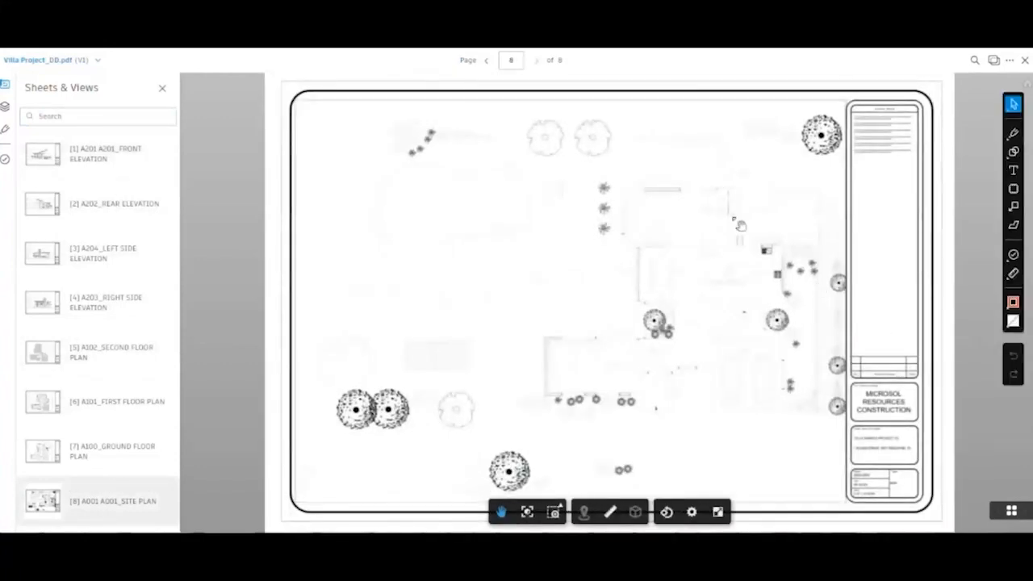
scroll(739, 420, up, 5)
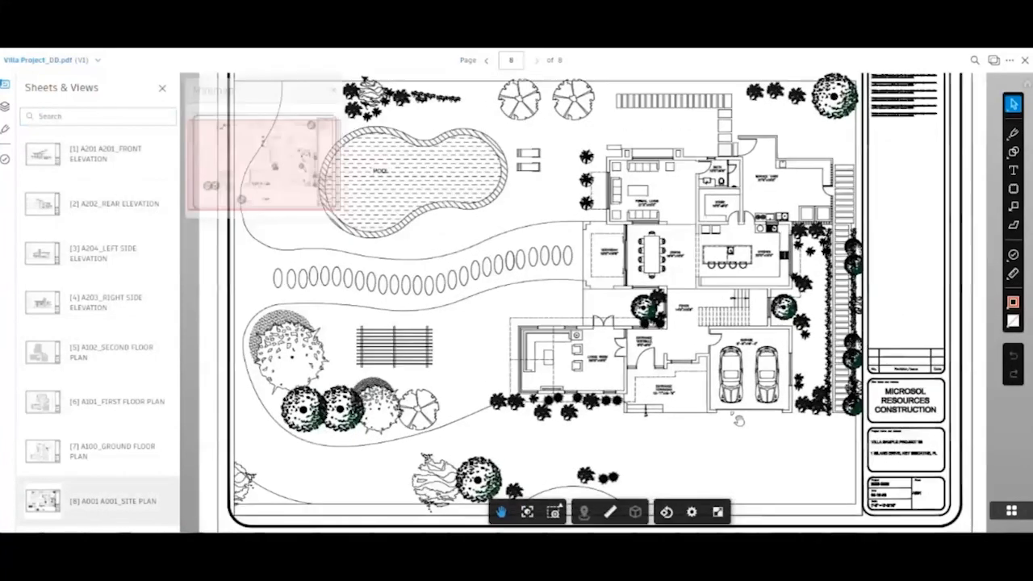
scroll(752, 81, up, 6)
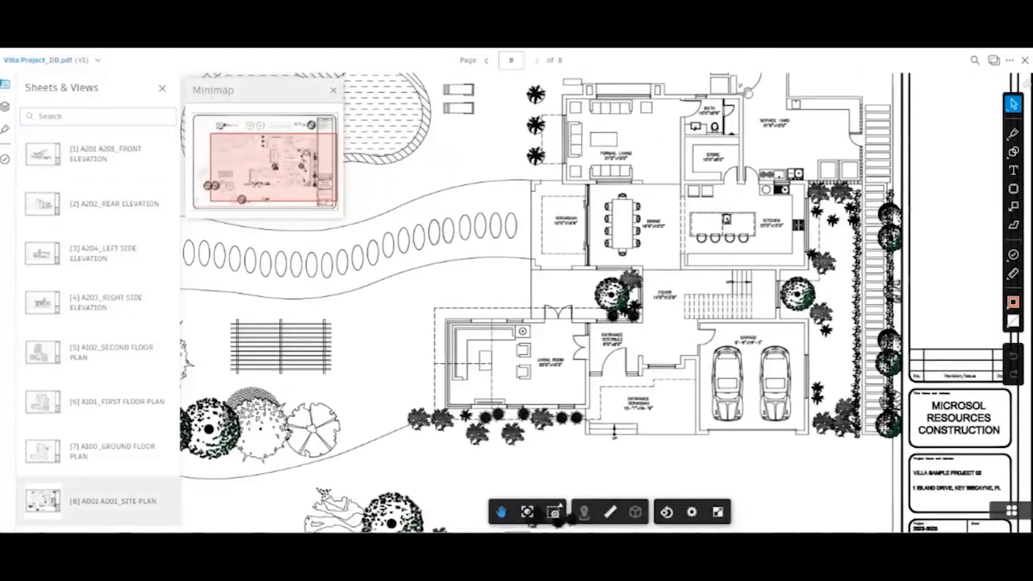
scroll(808, 113, up, 3)
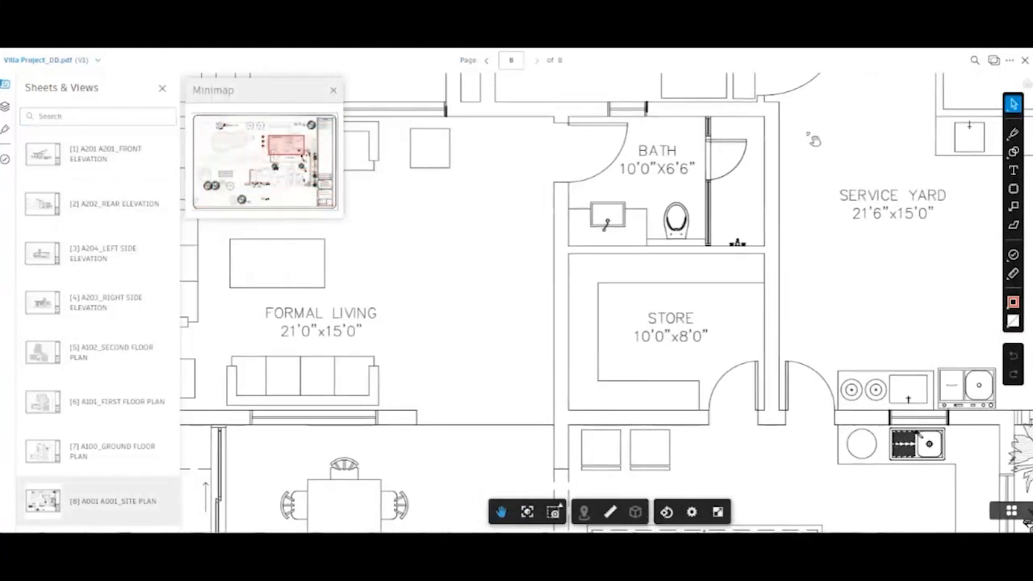
scroll(807, 142, down, 2)
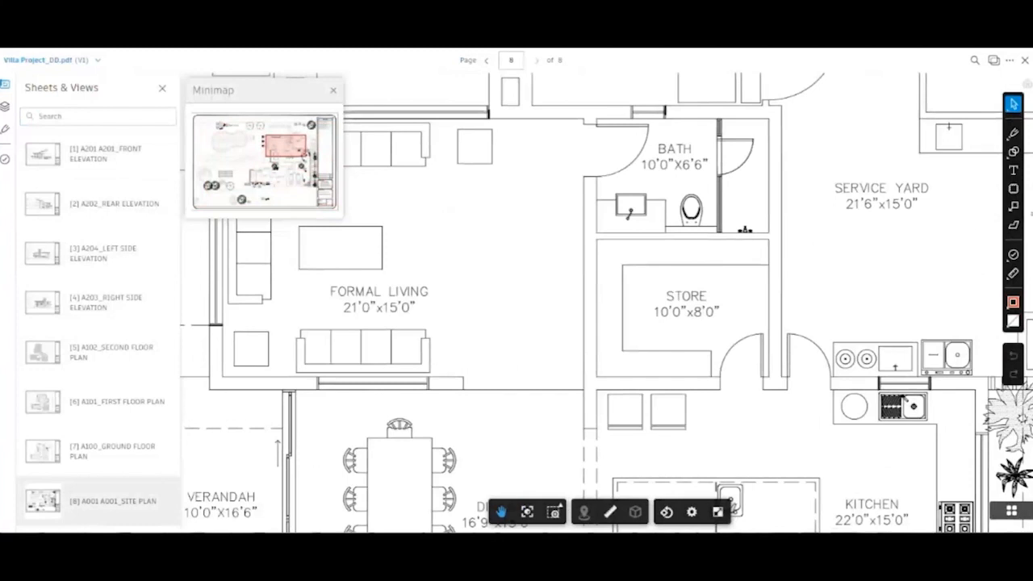
- Pin a new Client Feedback issue on the bathroom sink
click(1014, 255)
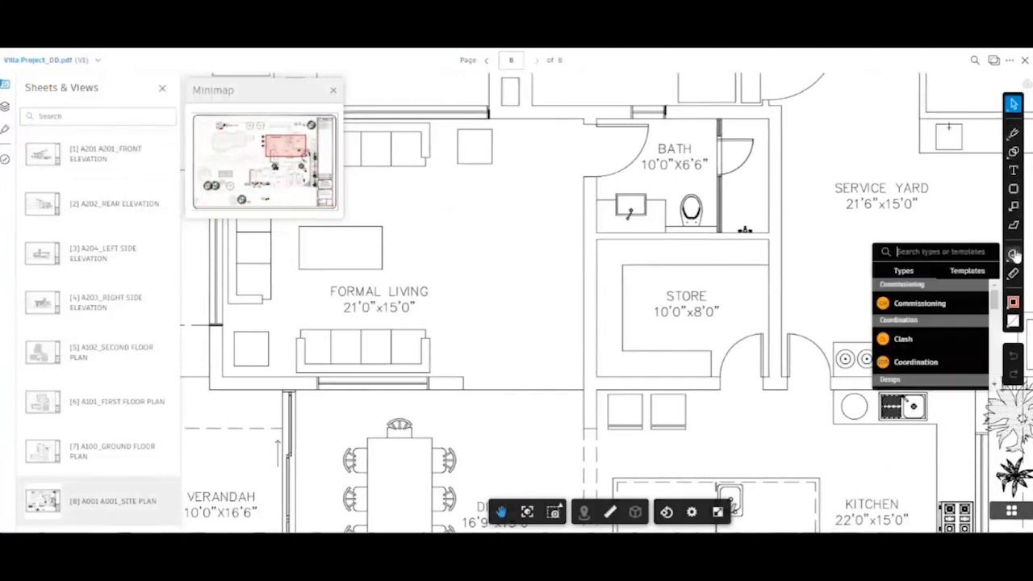
scroll(928, 339, down, 1)
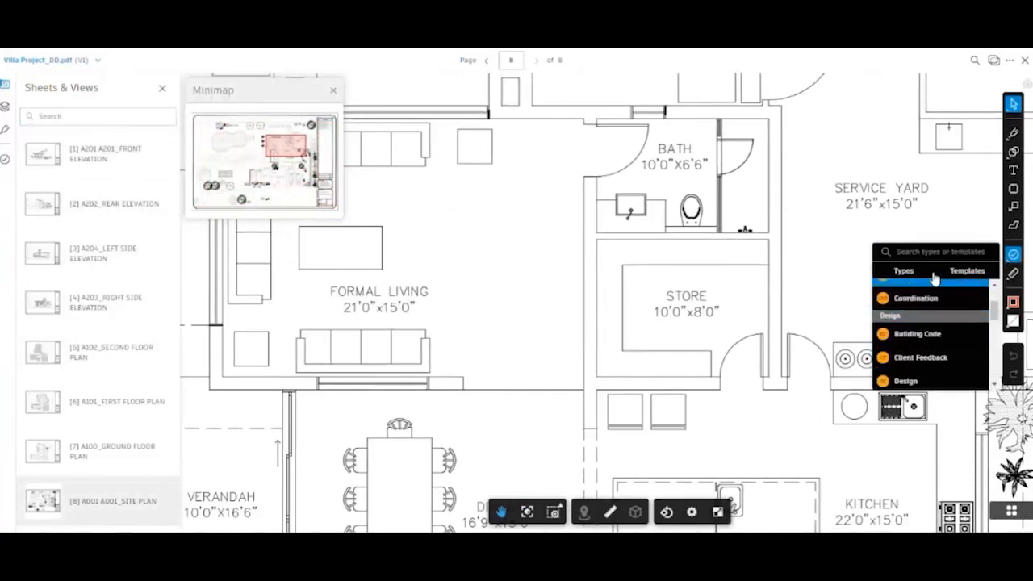
scroll(928, 323, down, 1)
click(923, 300)
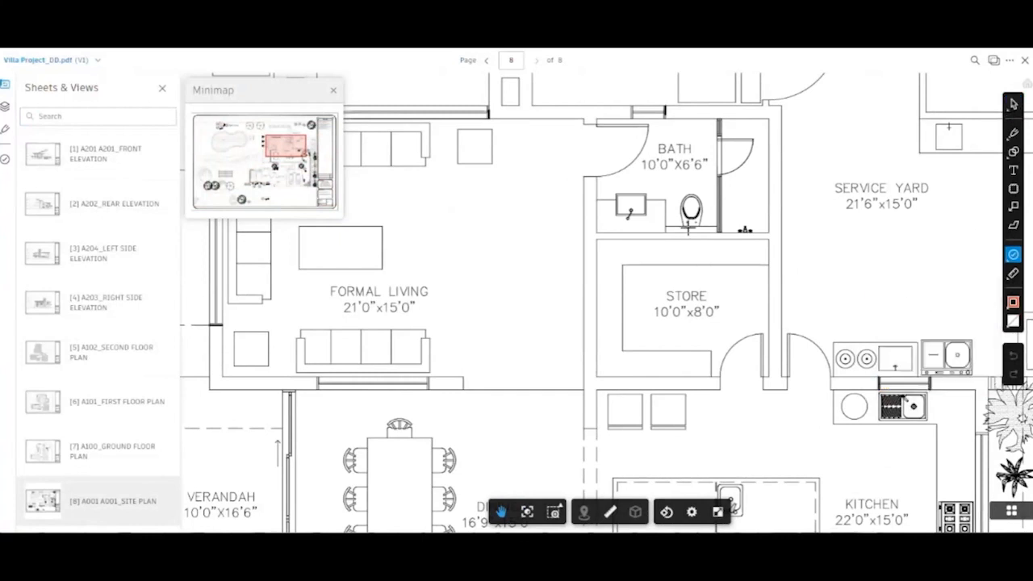
scroll(650, 165, up, 2)
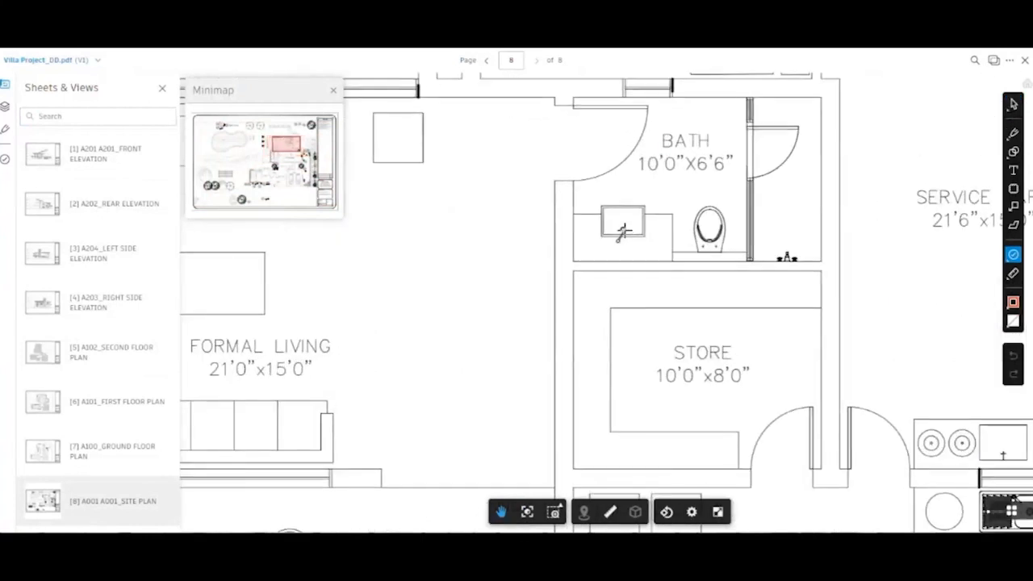
click(623, 232)
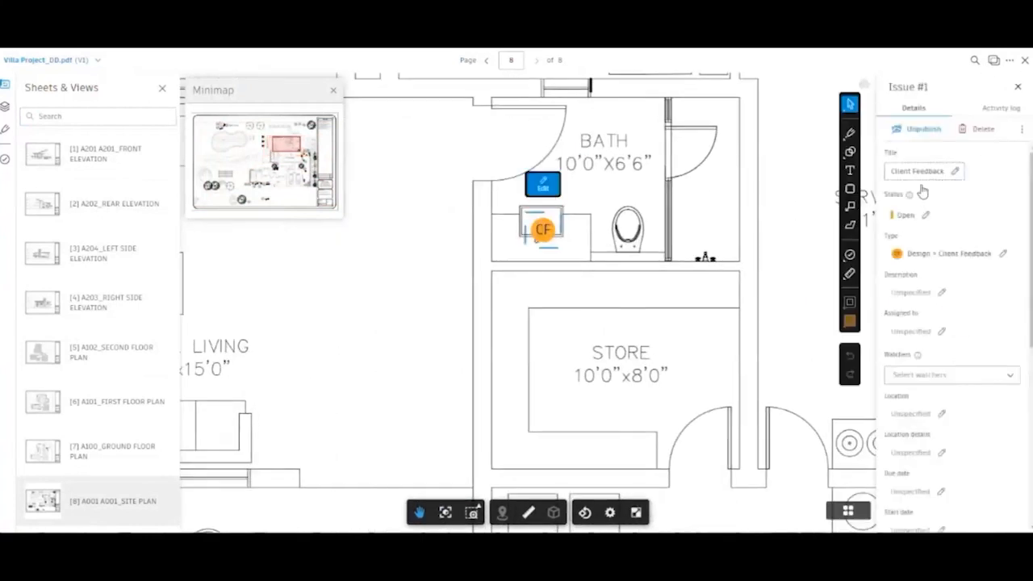
- Describe the issue as 'Change sink size', assign a team member, and set due date Jun 5, 2023
click(912, 295)
text(L)
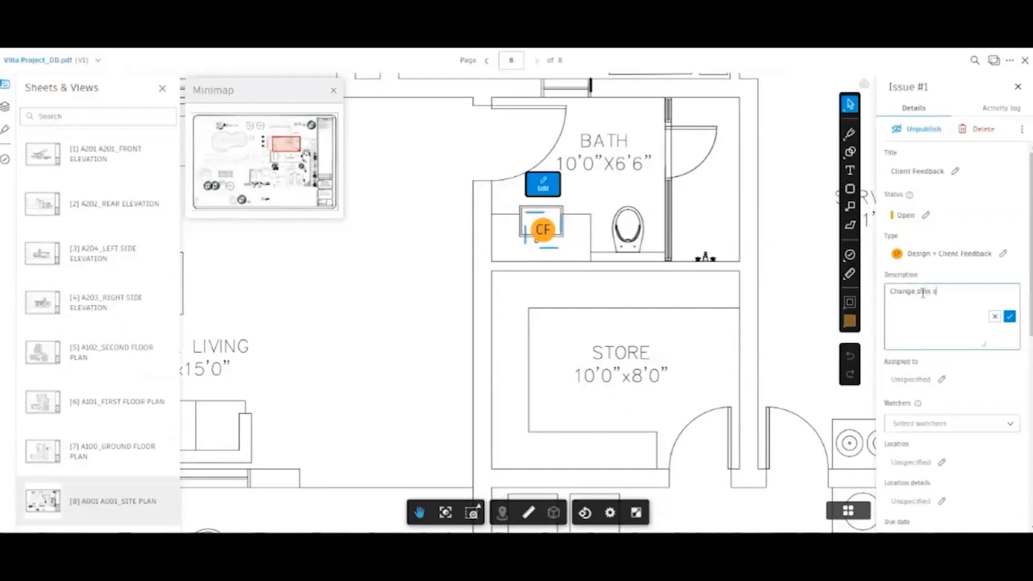
click(1010, 315)
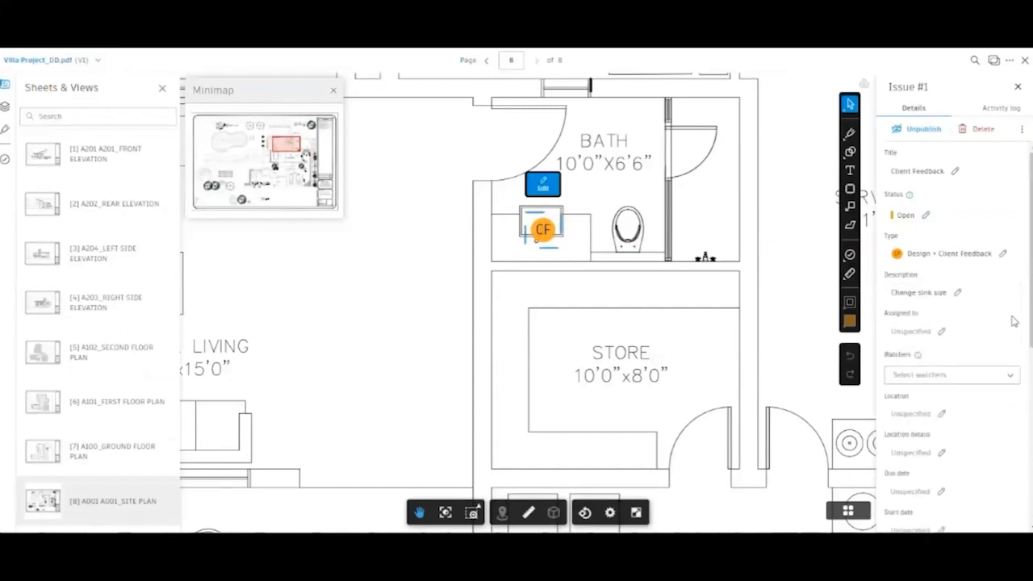
click(927, 331)
scroll(957, 401, down, 2)
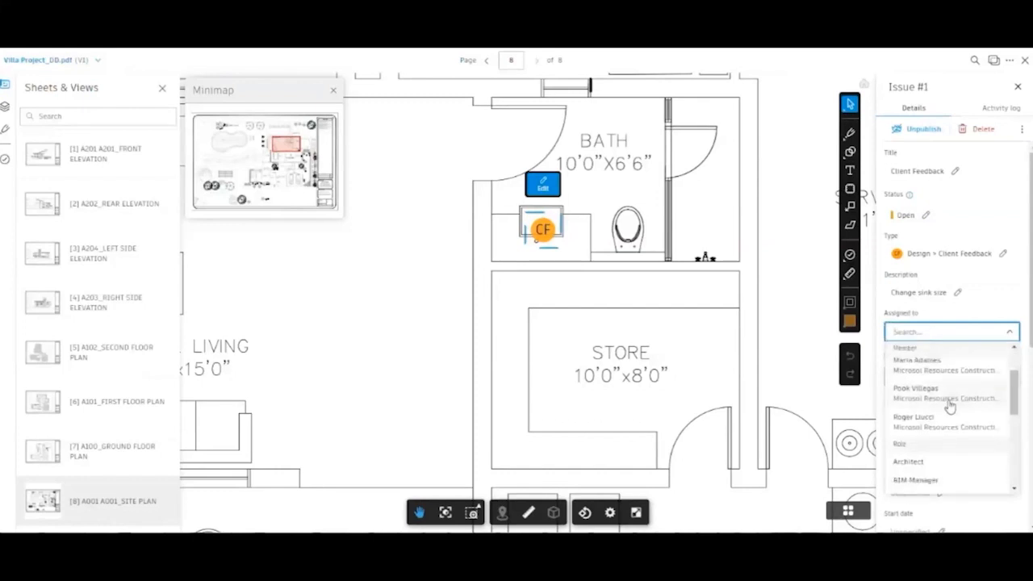
click(957, 393)
scroll(988, 395, down, 3)
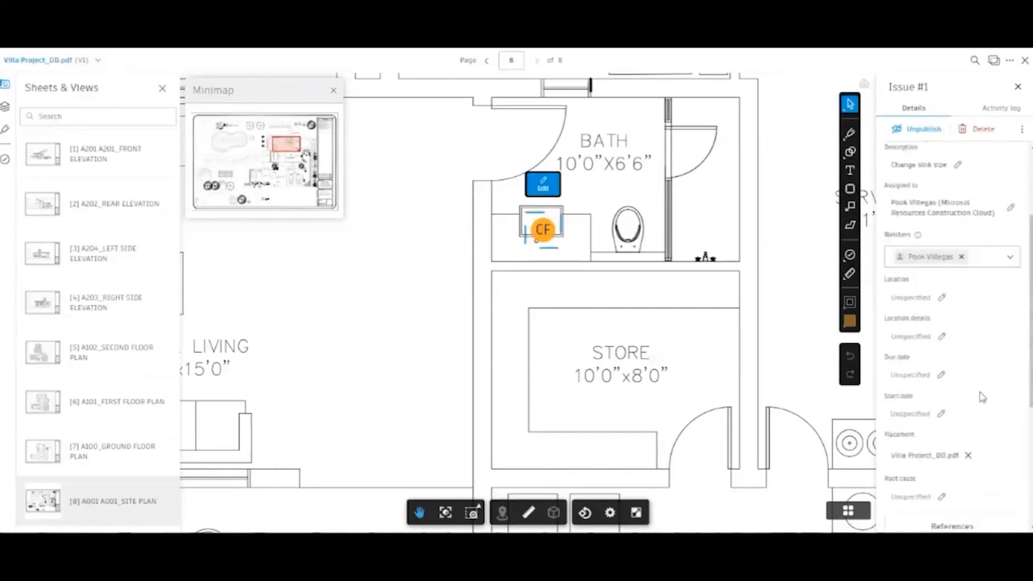
click(915, 376)
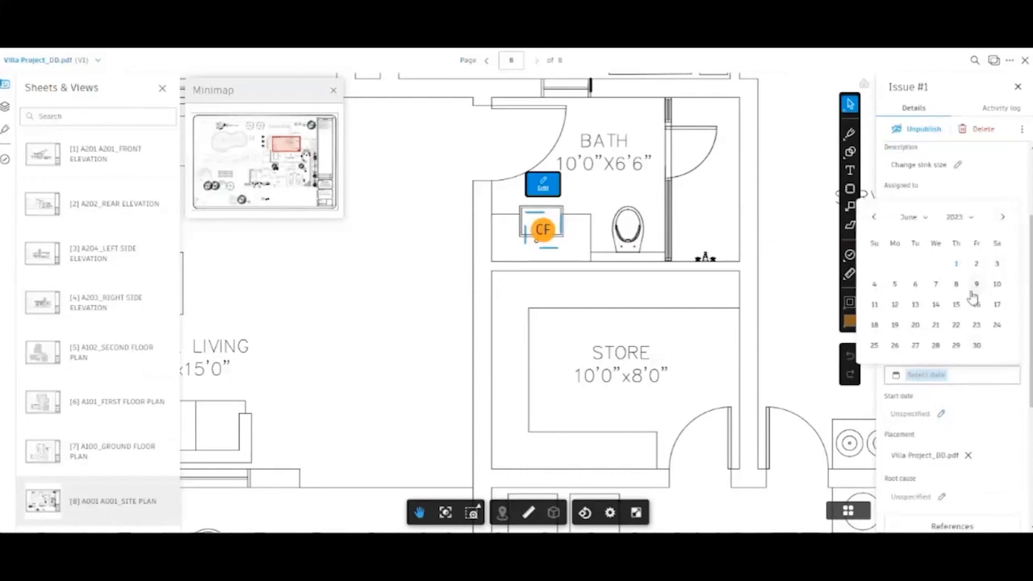
click(896, 286)
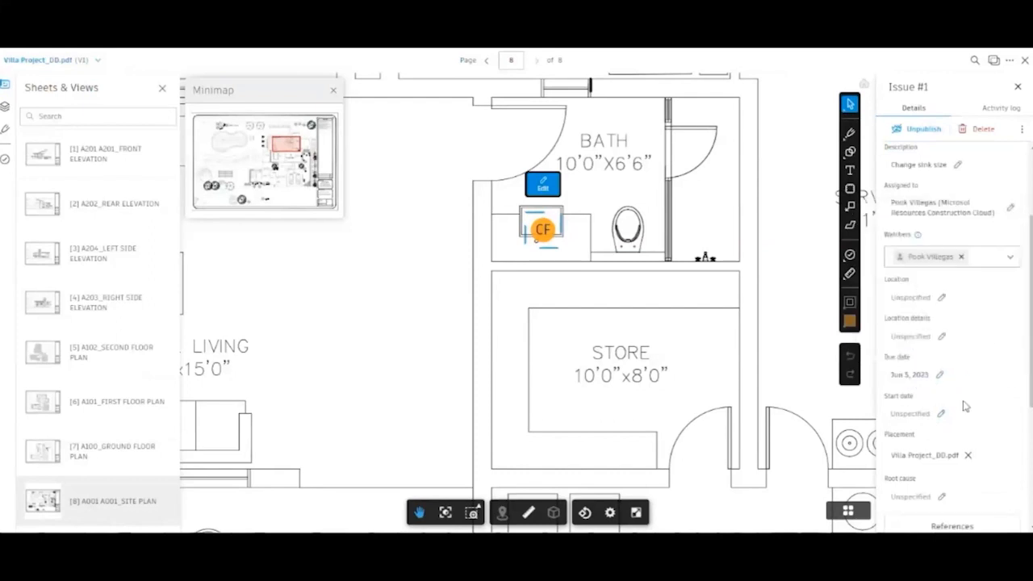
- Leave references empty and unpublish the Client Feedback issue
scroll(941, 312, down, 2)
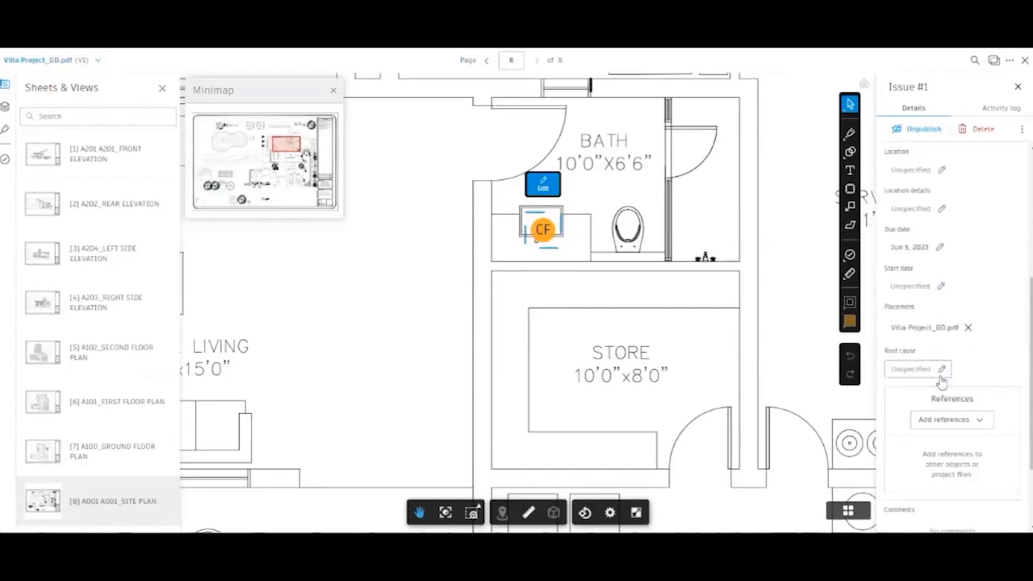
scroll(914, 372, down, 2)
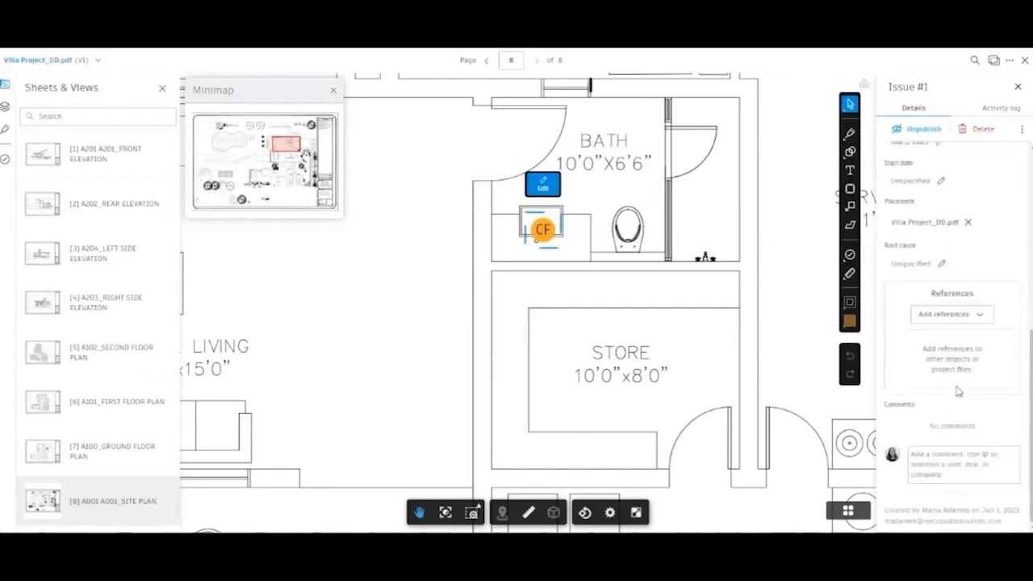
click(976, 320)
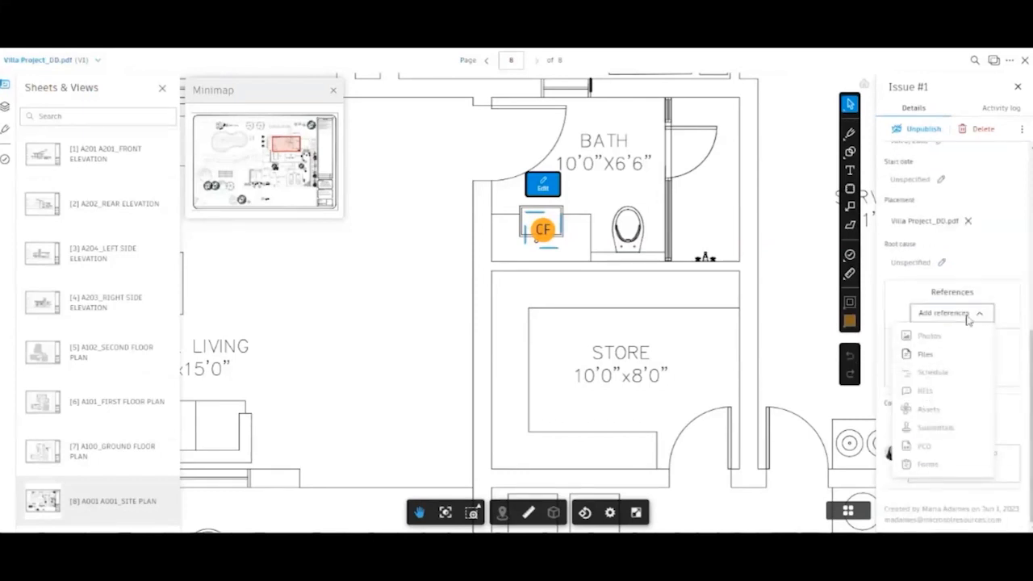
click(993, 234)
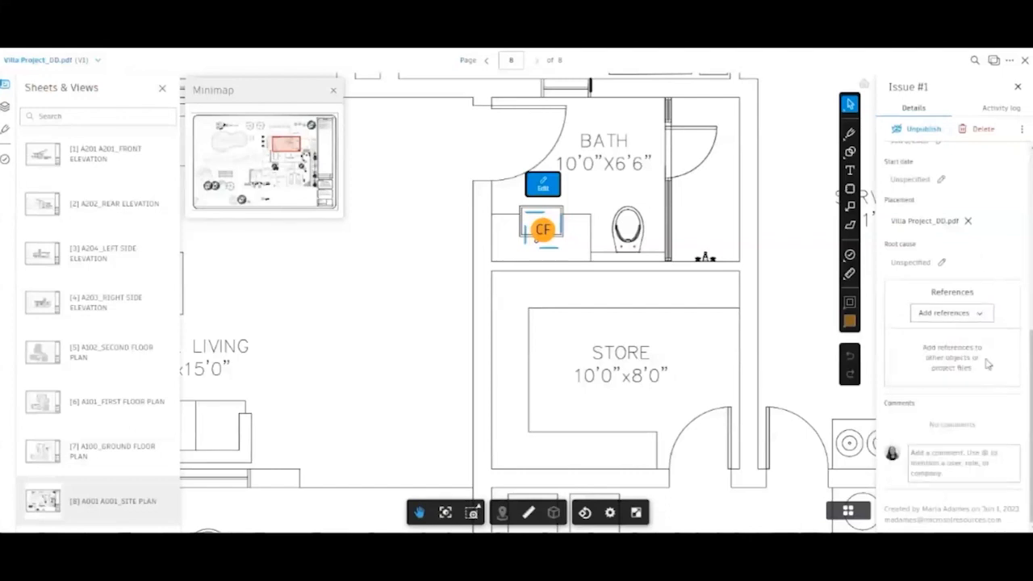
scroll(970, 365, up, 4)
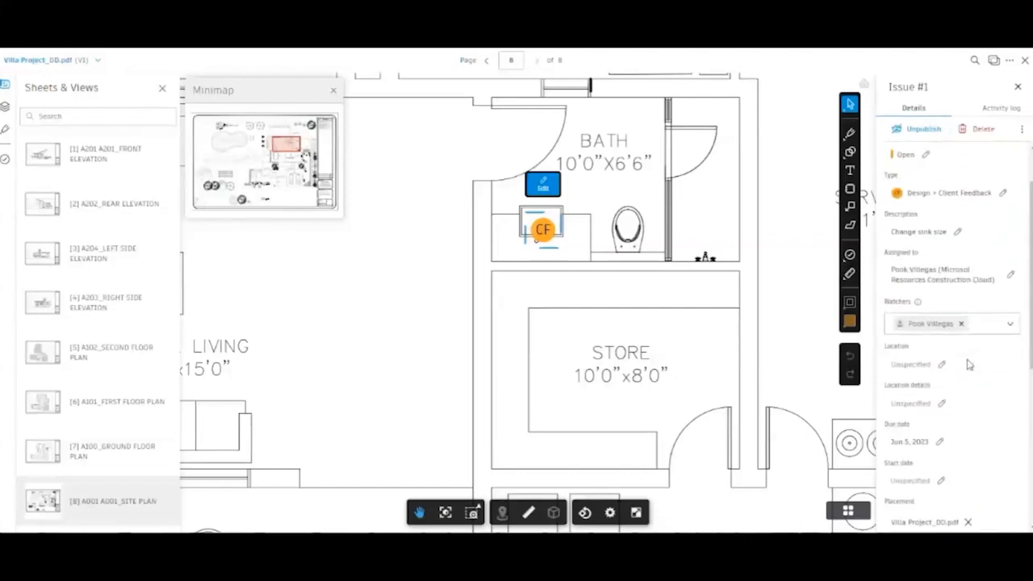
scroll(994, 169, up, 1)
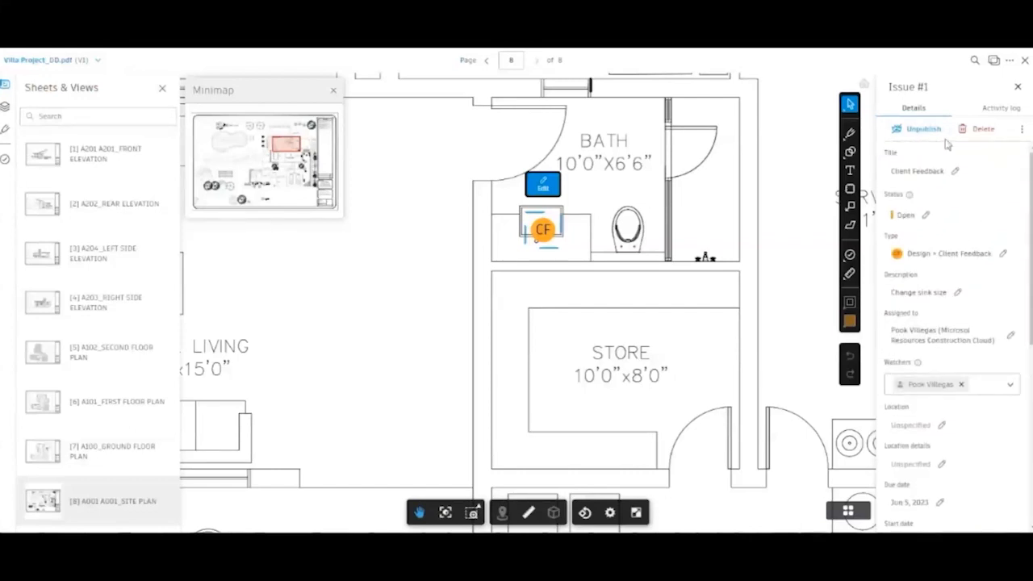
click(920, 129)
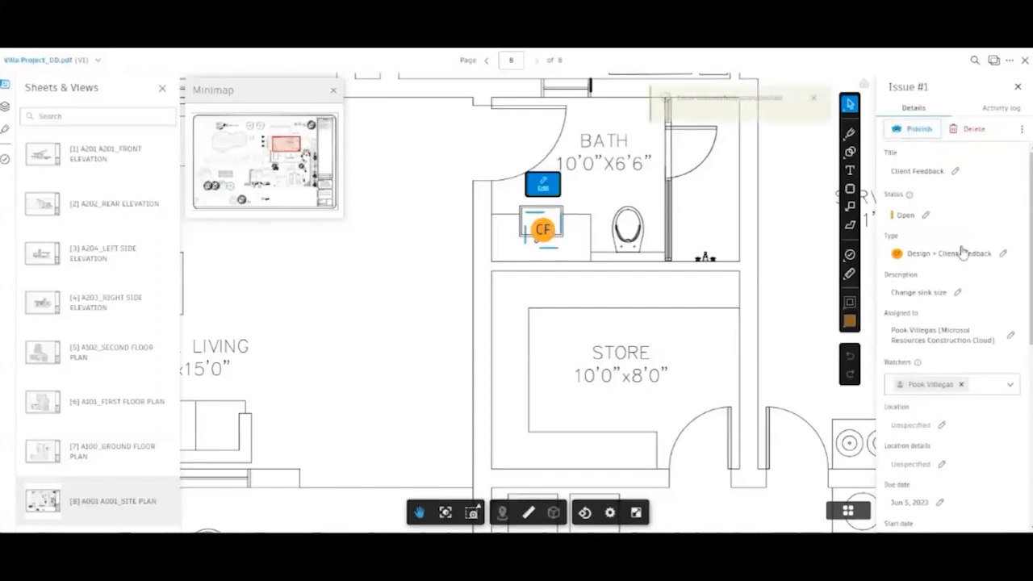
- Republish the issue, check its activity history, and close the PDF
click(913, 130)
click(995, 109)
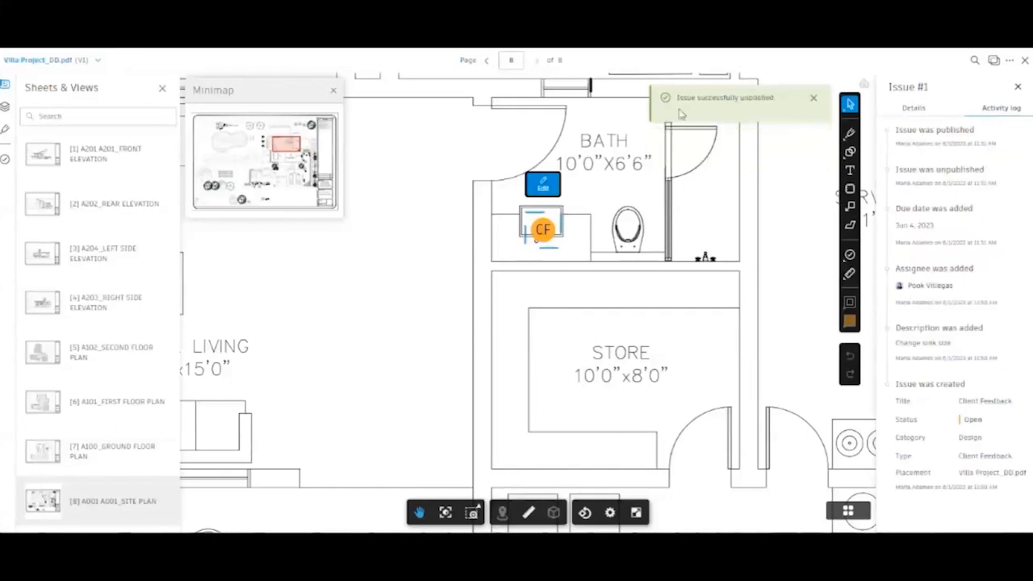
click(1025, 62)
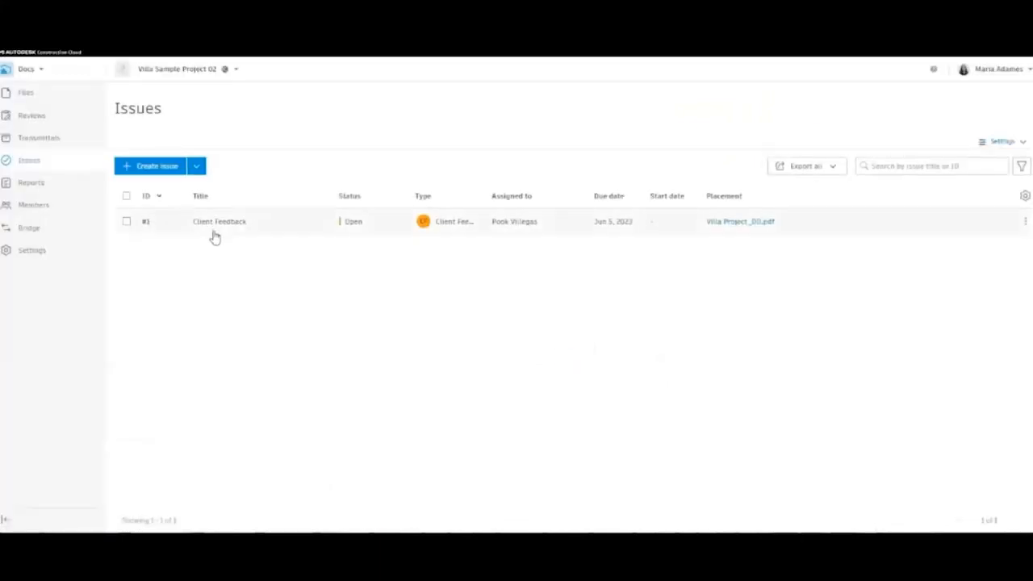
- Inspect the Client Feedback issue's details from the Issues list, then close them
click(241, 224)
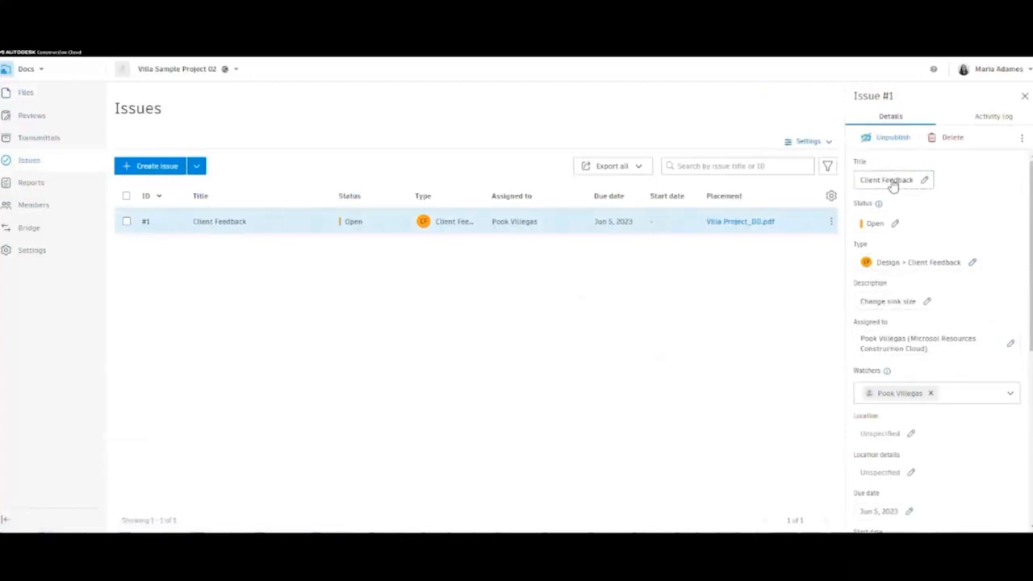
scroll(925, 411, down, 5)
scroll(918, 404, up, 5)
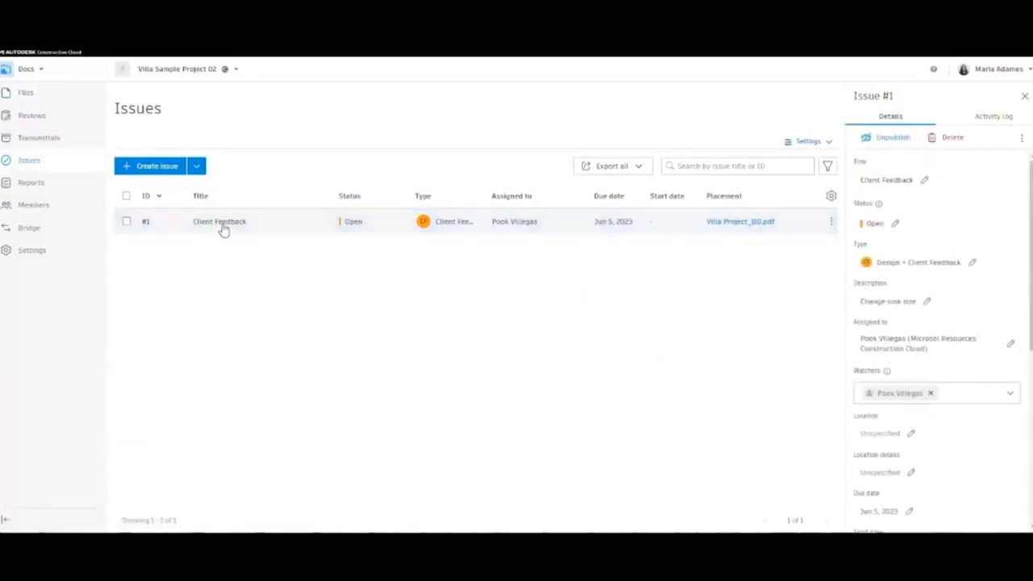
click(1024, 96)
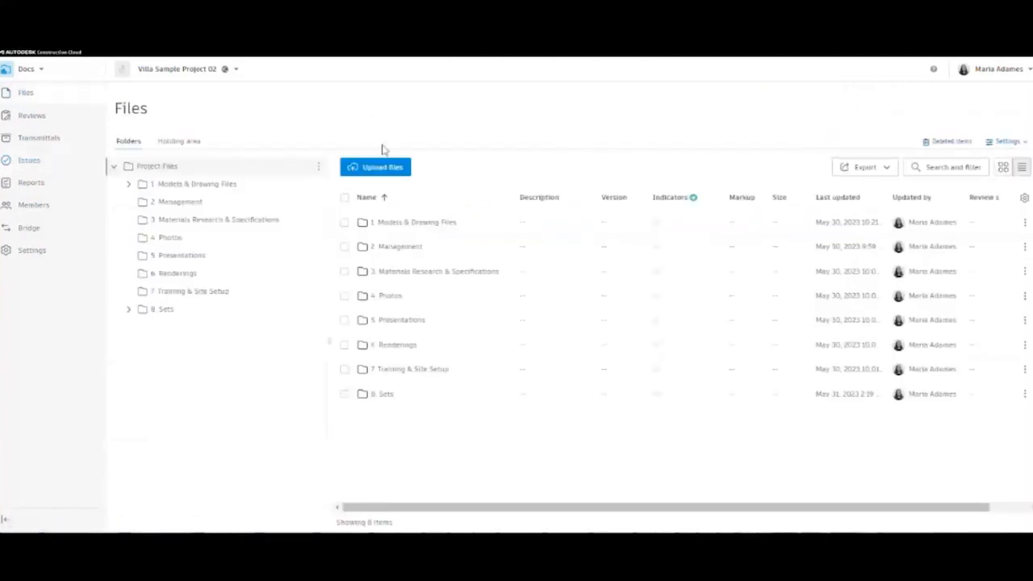
- Start a new review of Villa Project_DD.pdf from 8. Sets/DD/Architectural and check available approval workflows
click(32, 115)
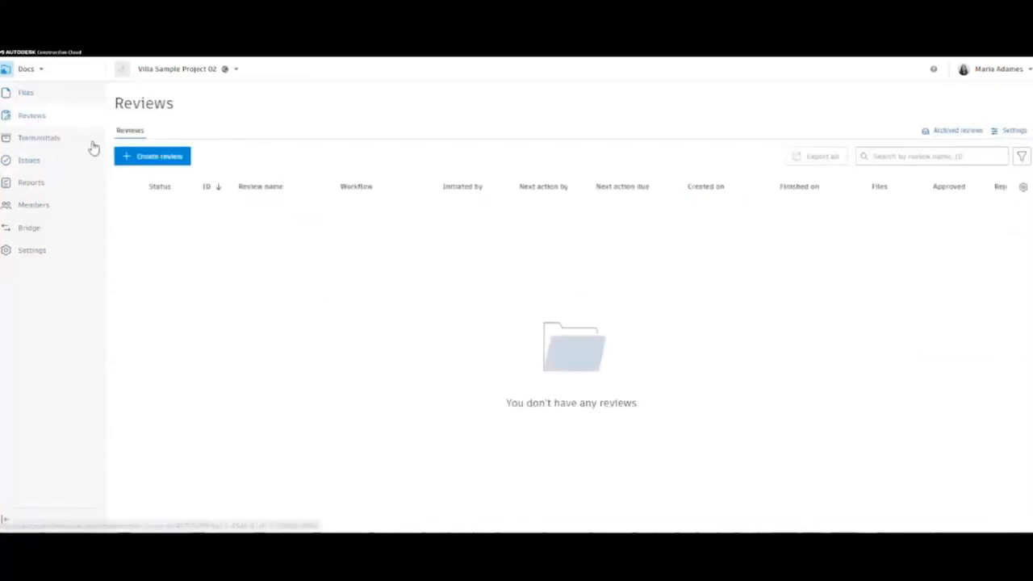
click(157, 156)
click(365, 191)
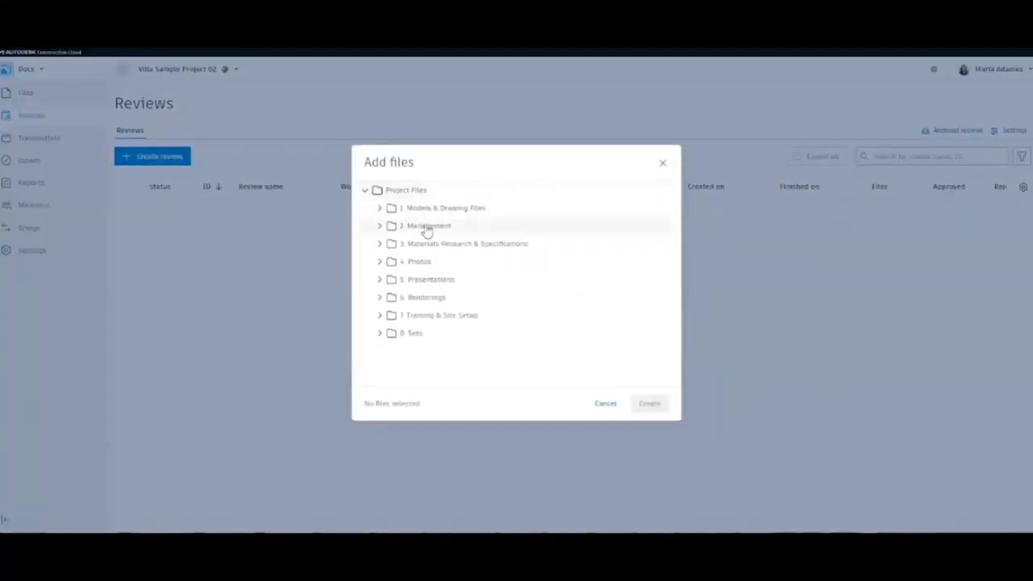
click(381, 333)
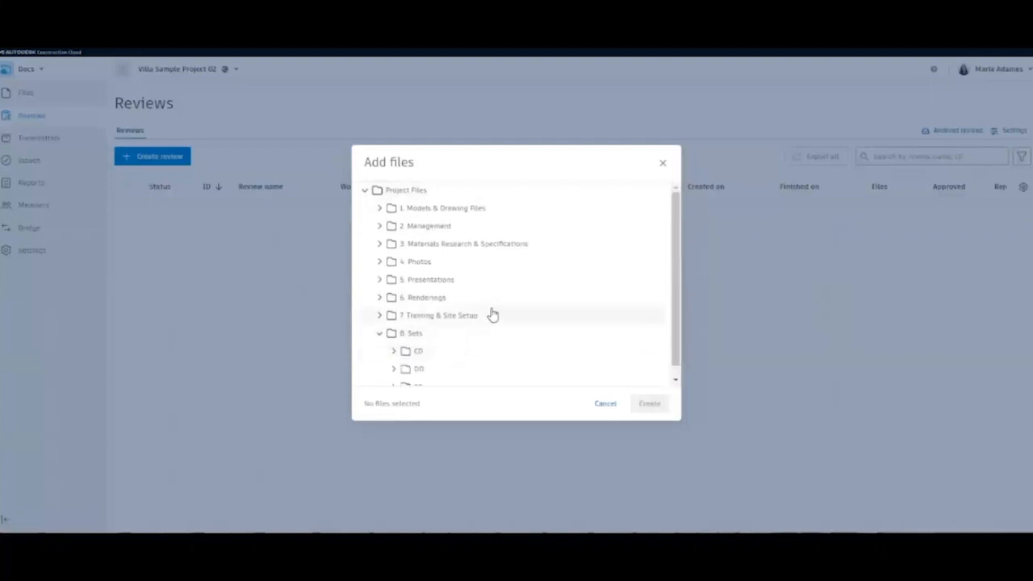
click(406, 360)
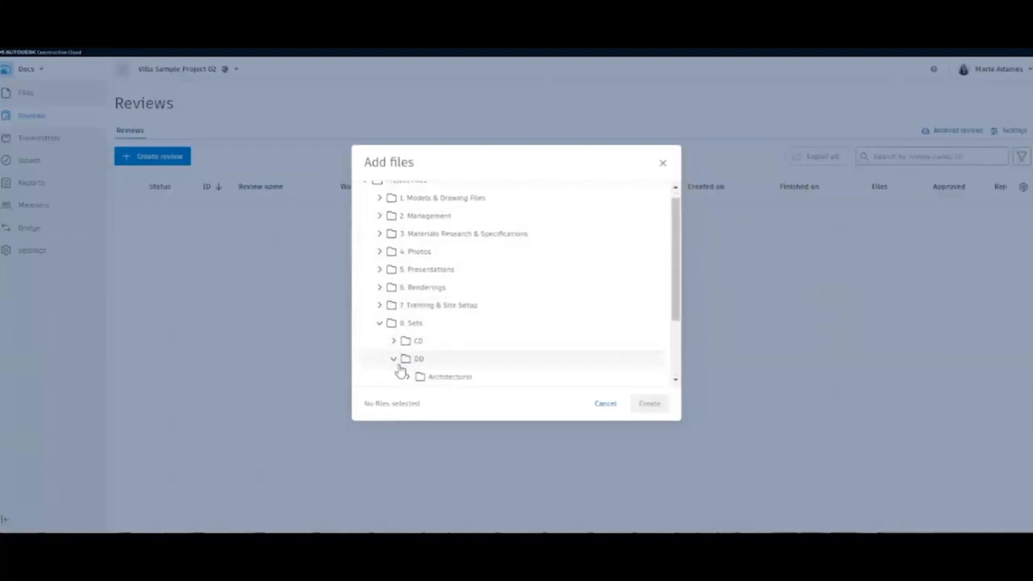
scroll(406, 362, down, 1)
click(449, 292)
click(489, 307)
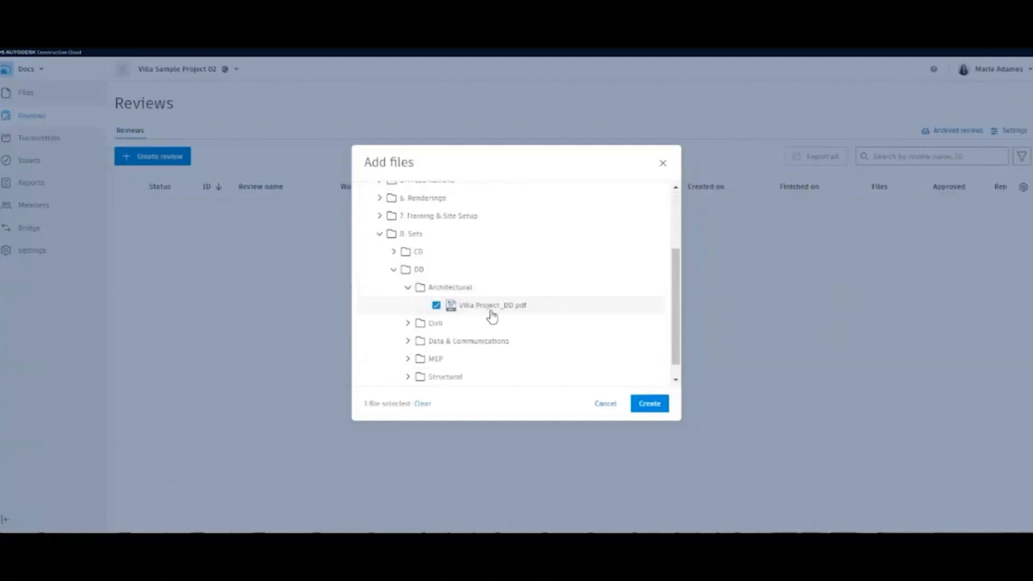
click(649, 404)
click(476, 164)
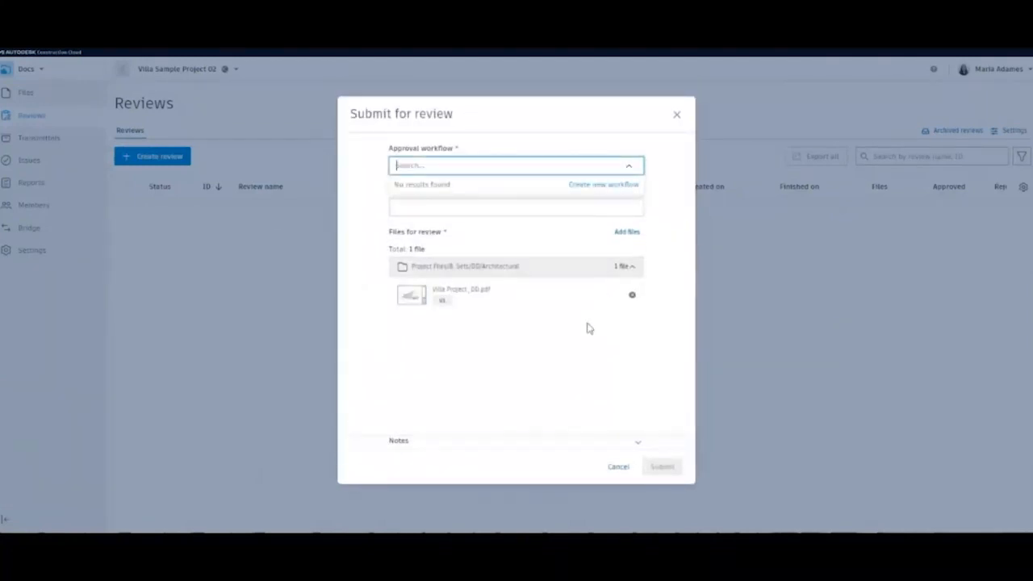
- Create a new approval workflow based on the Two Step Approval template
click(604, 185)
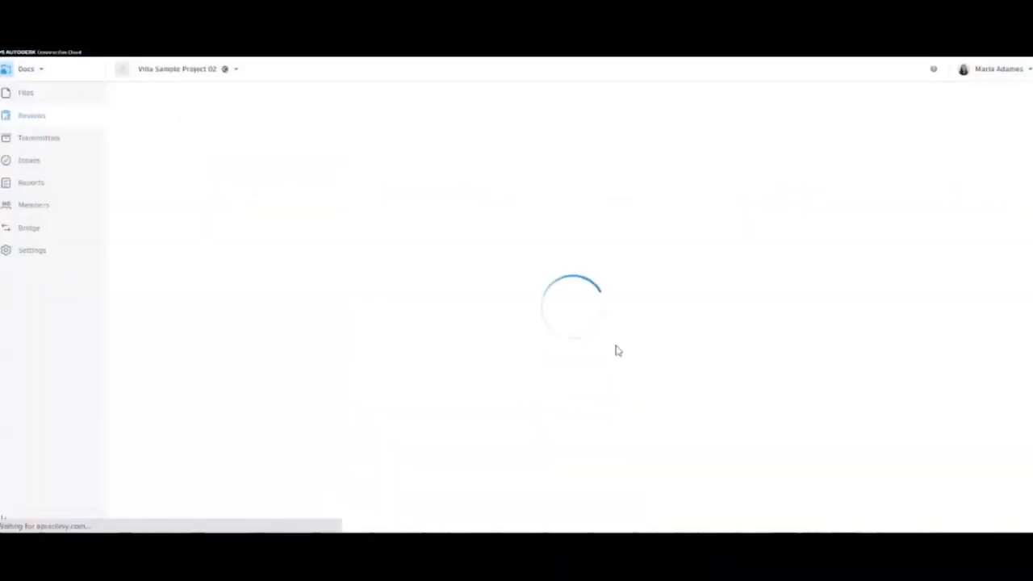
click(193, 179)
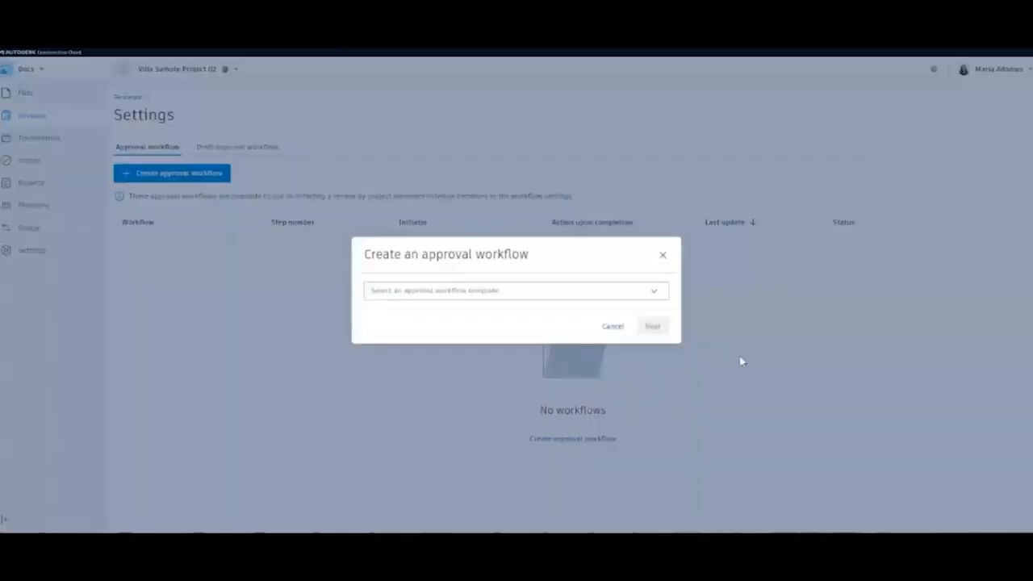
click(584, 296)
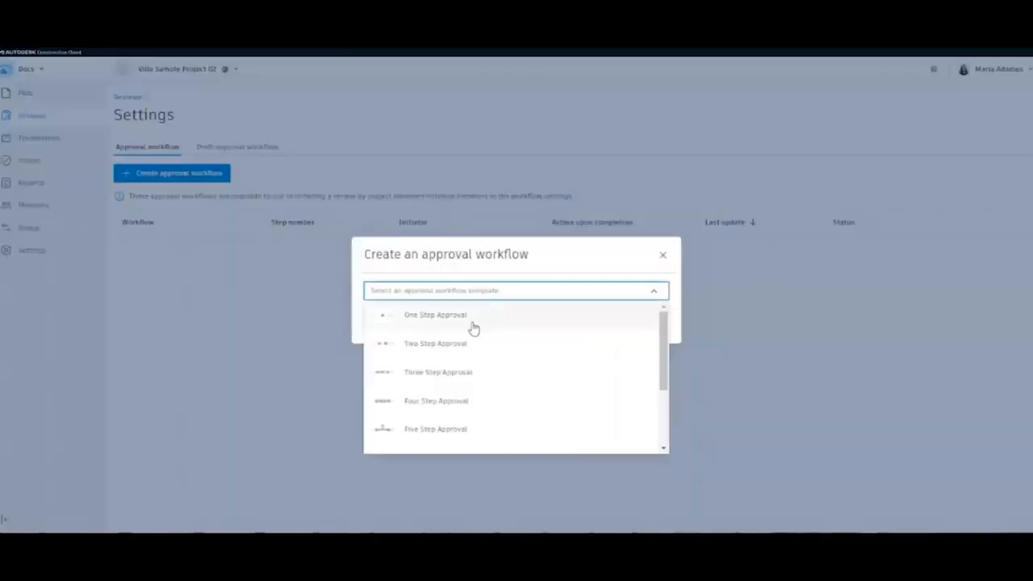
click(443, 343)
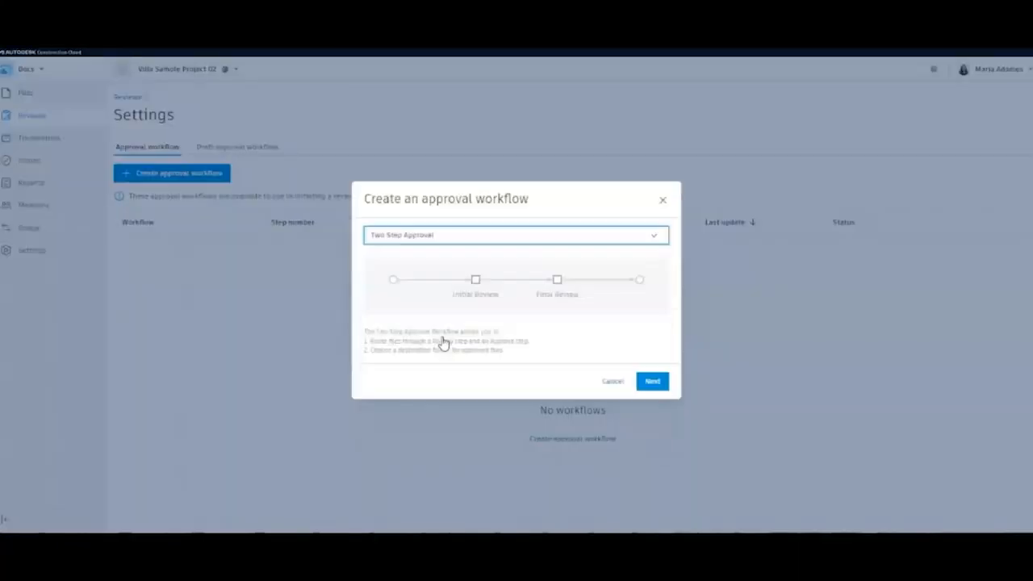
click(644, 385)
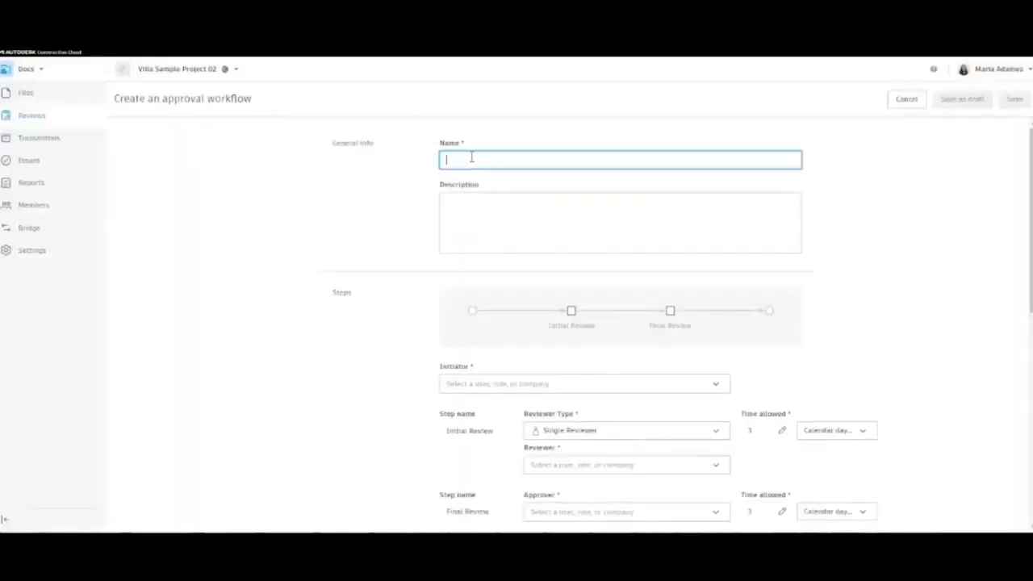
- Name the workflow 2-Step Review Sample and assign its initiator
text(A)
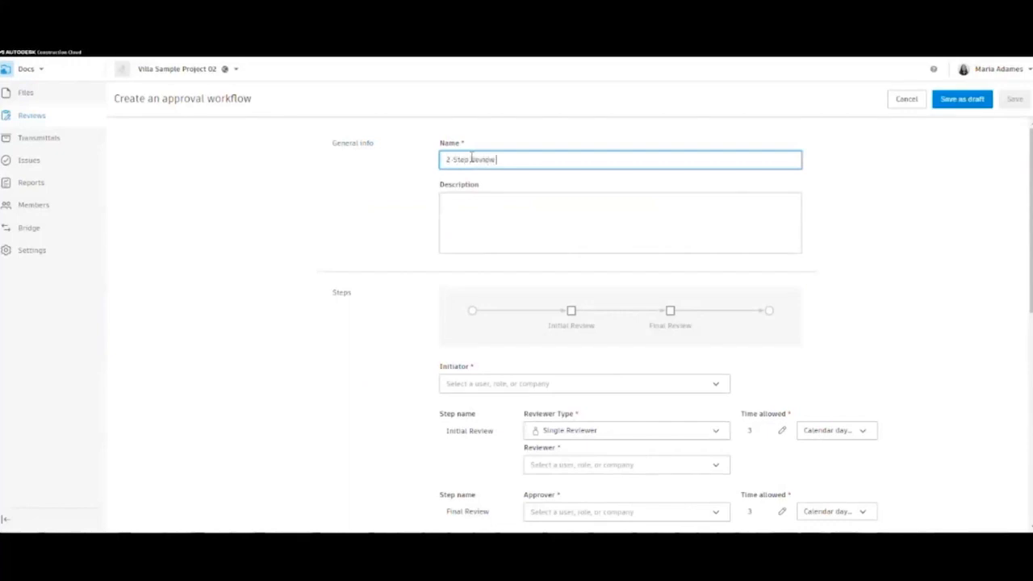
click(604, 247)
scroll(589, 257, down, 2)
click(586, 256)
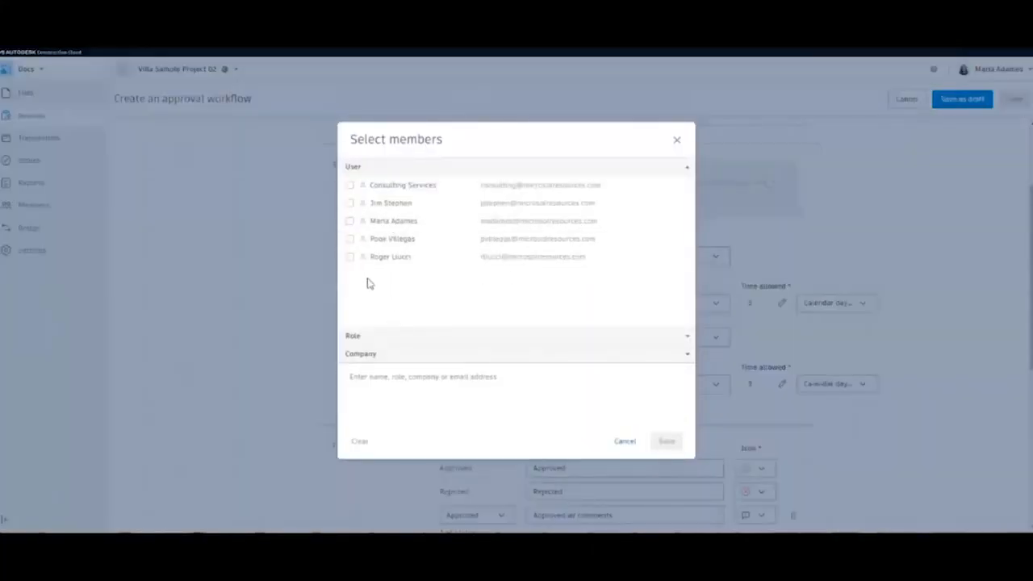
click(350, 222)
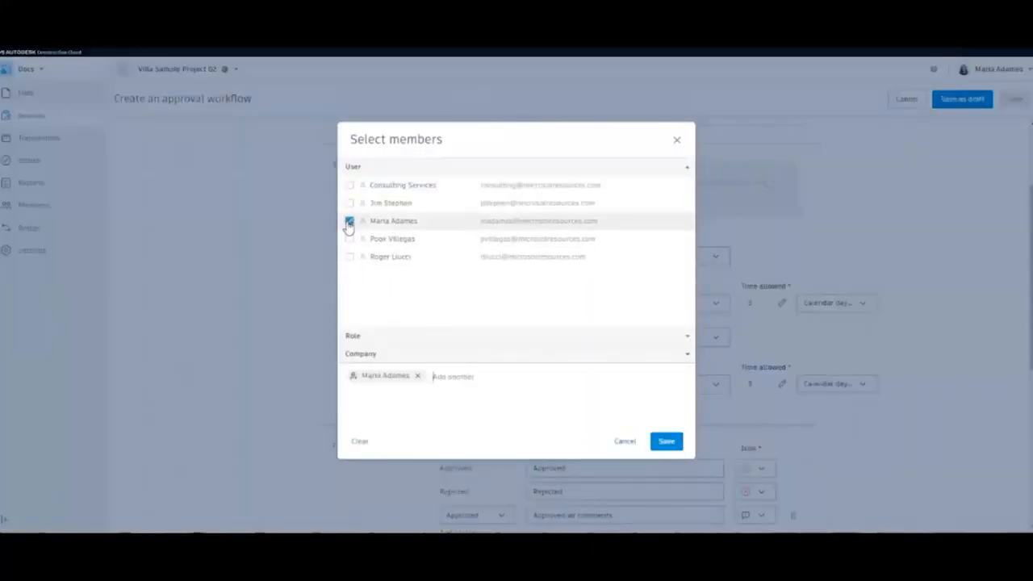
click(665, 442)
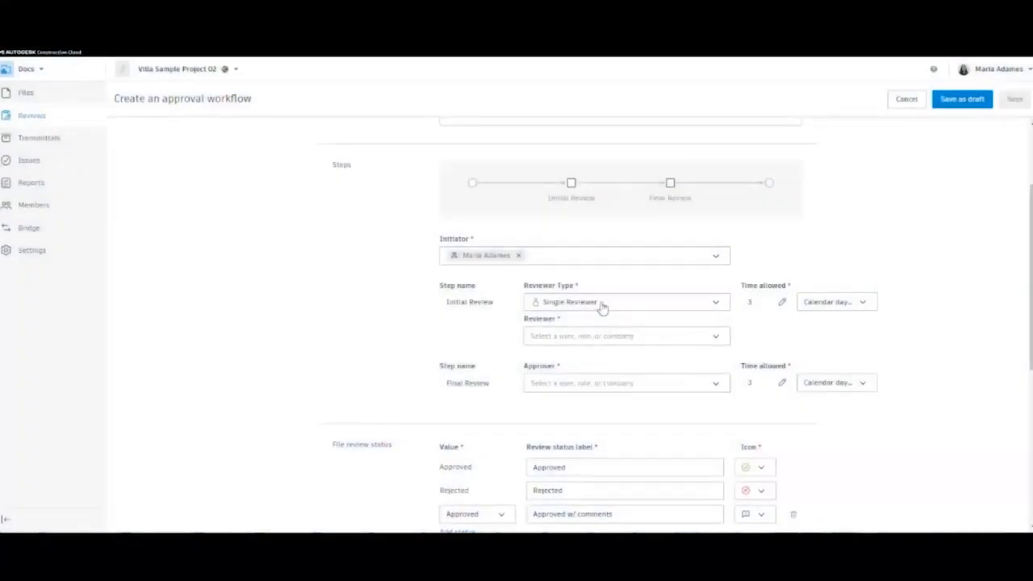
- Assign the Initial Review reviewer and the Final Review approver
click(651, 342)
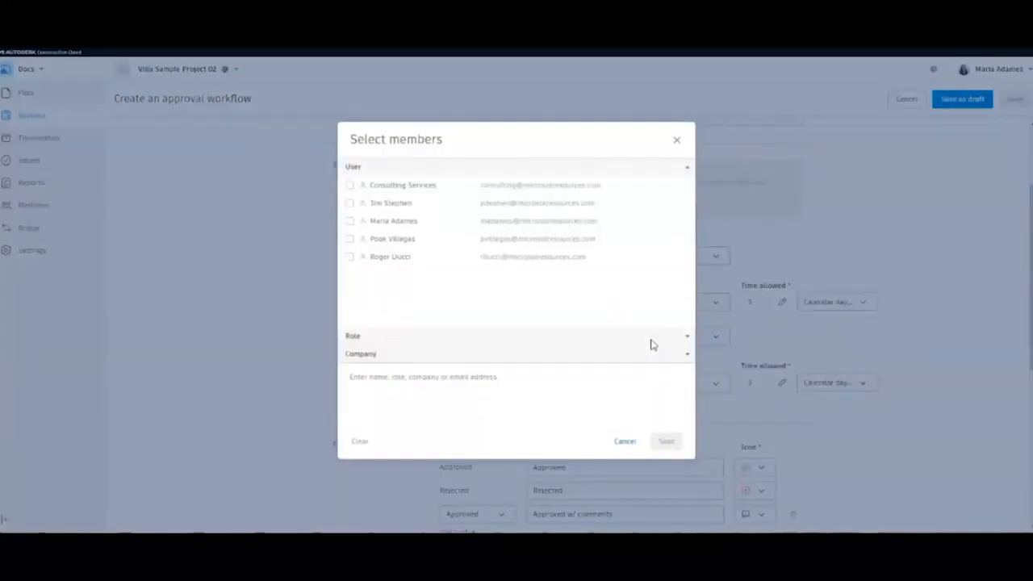
click(351, 238)
click(667, 434)
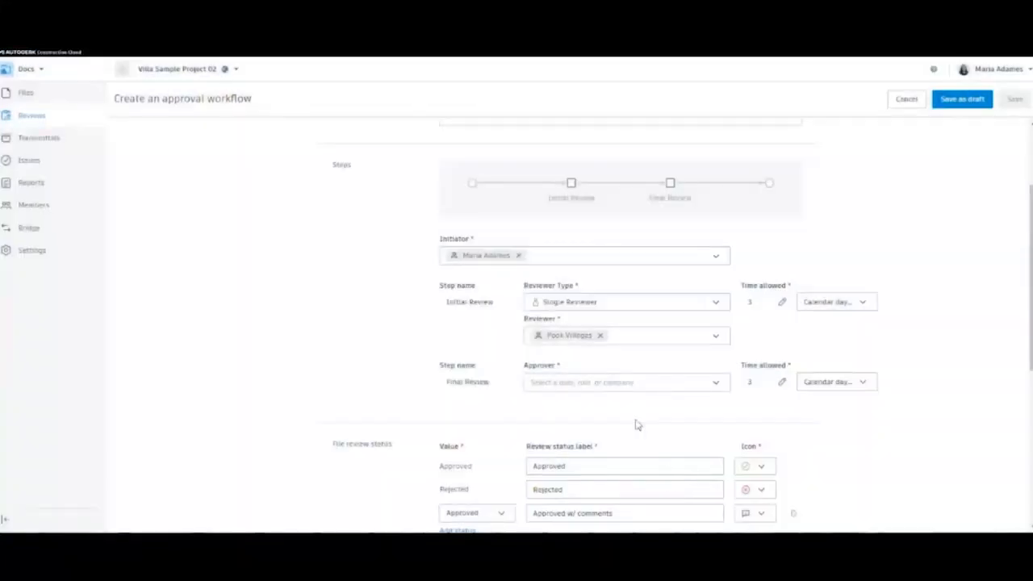
scroll(555, 388, down, 2)
click(589, 257)
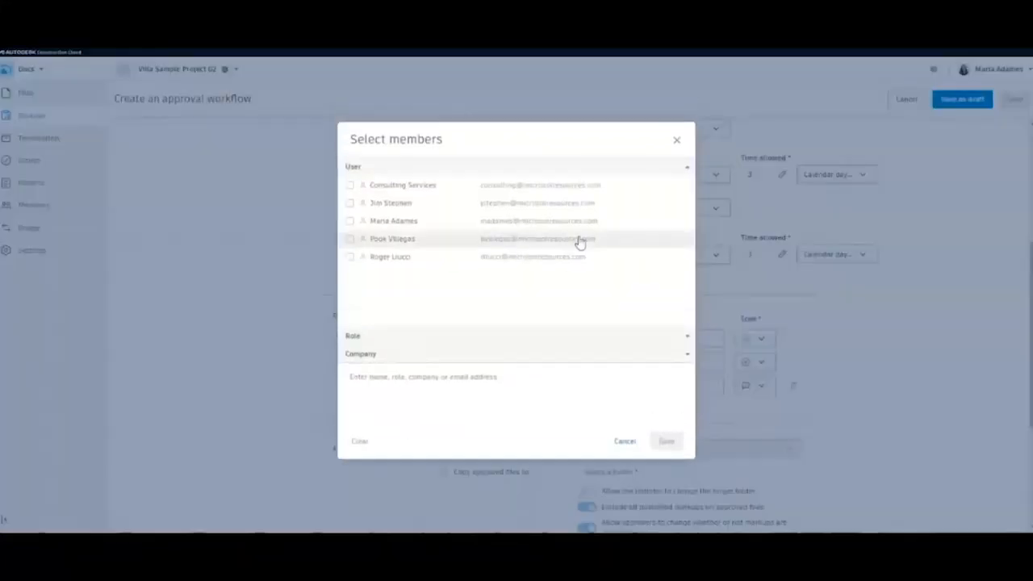
click(350, 185)
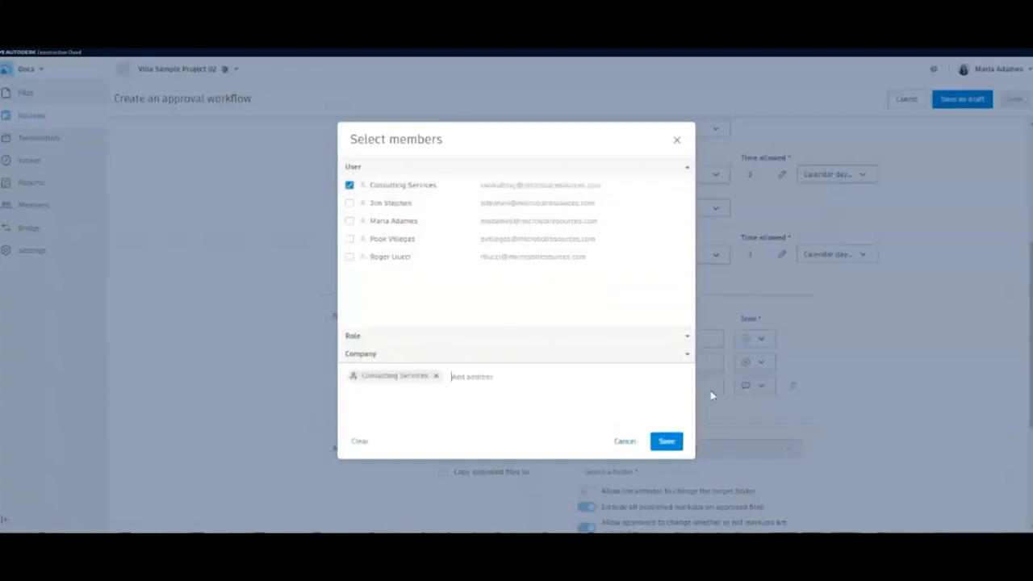
click(666, 442)
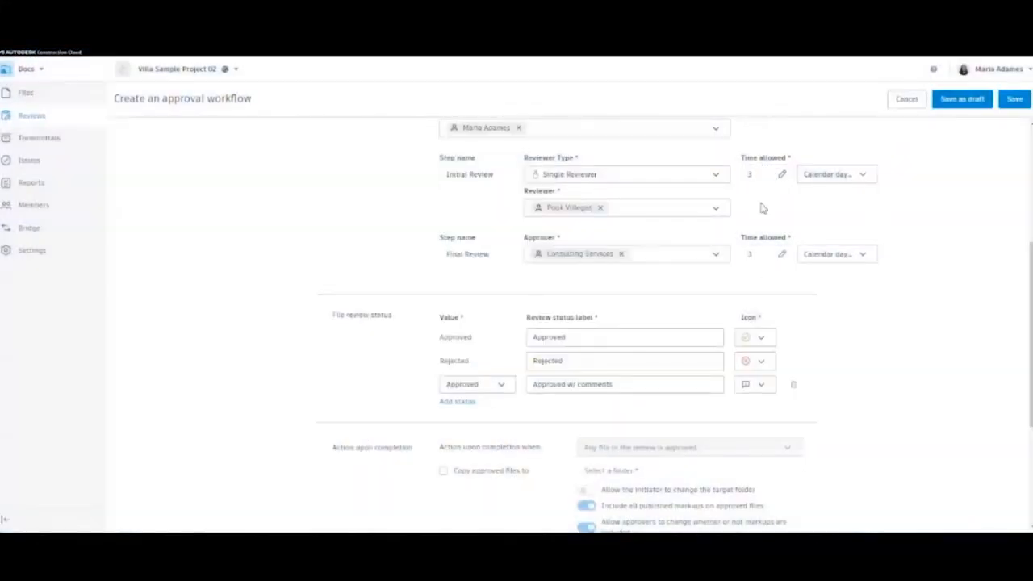
- Leave the extra status values unchanged and save the new approval workflow
click(498, 386)
click(509, 387)
scroll(658, 351, down, 2)
scroll(658, 351, down, 1)
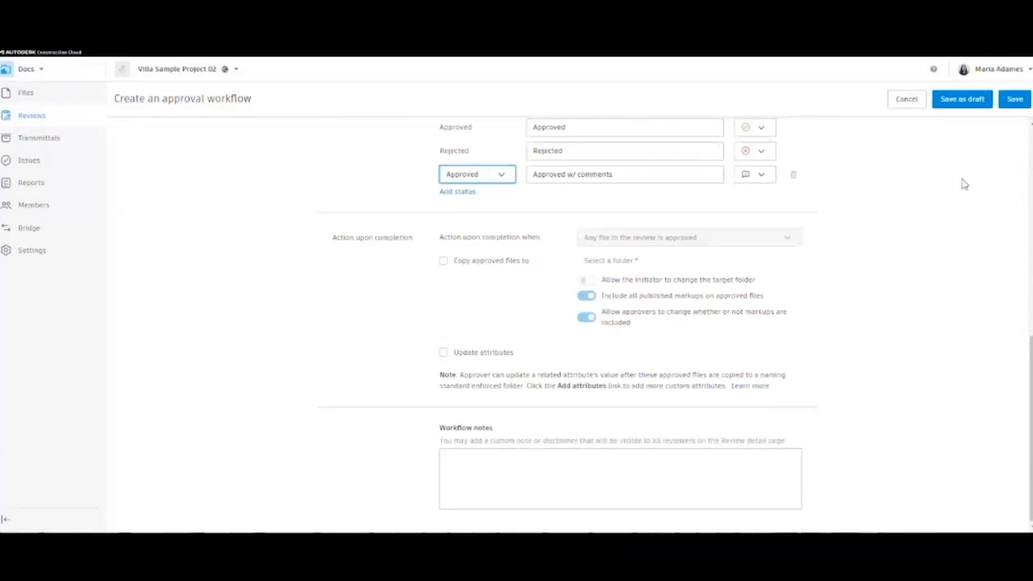
click(1014, 99)
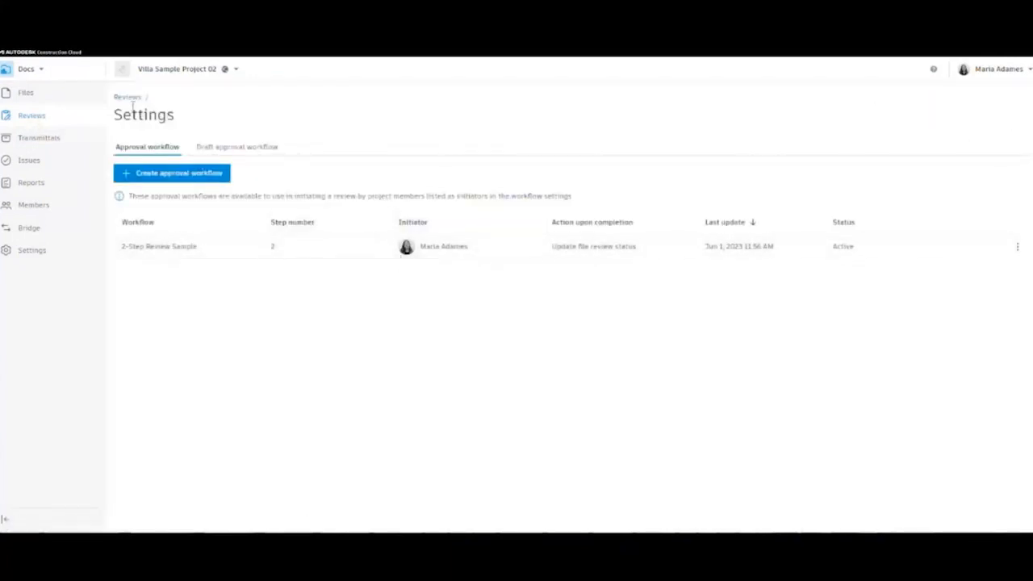
- Start another review with Villa Project_DD.pdf from 8. Sets/DD/Architectural
click(130, 98)
click(159, 158)
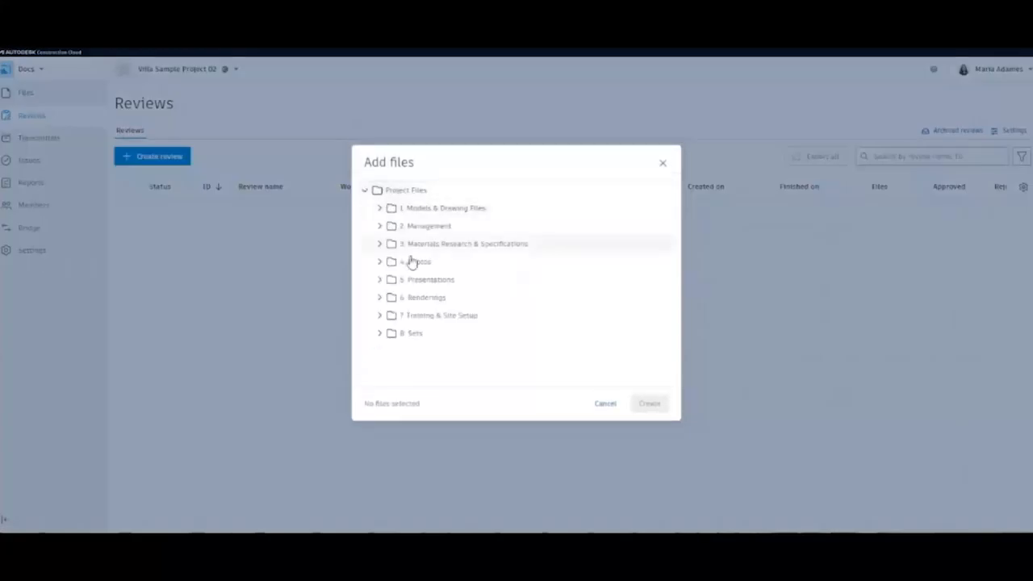
click(382, 334)
scroll(461, 358, down, 1)
click(419, 364)
scroll(446, 292, down, 1)
click(451, 288)
click(461, 313)
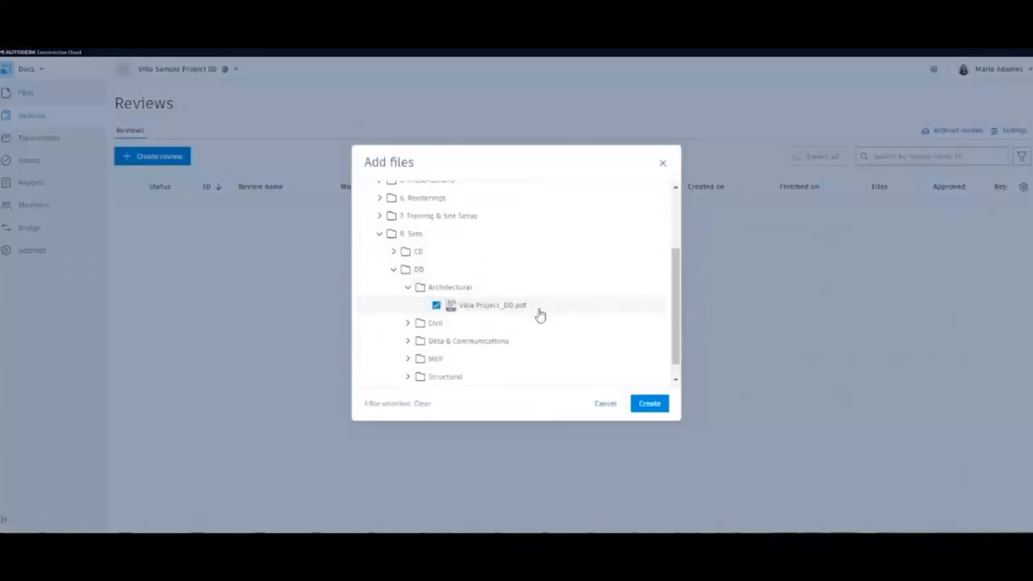
click(647, 408)
- Use the 2-Step Review Sample workflow, name the review Review Sample, and submit it
click(450, 165)
click(445, 202)
click(441, 297)
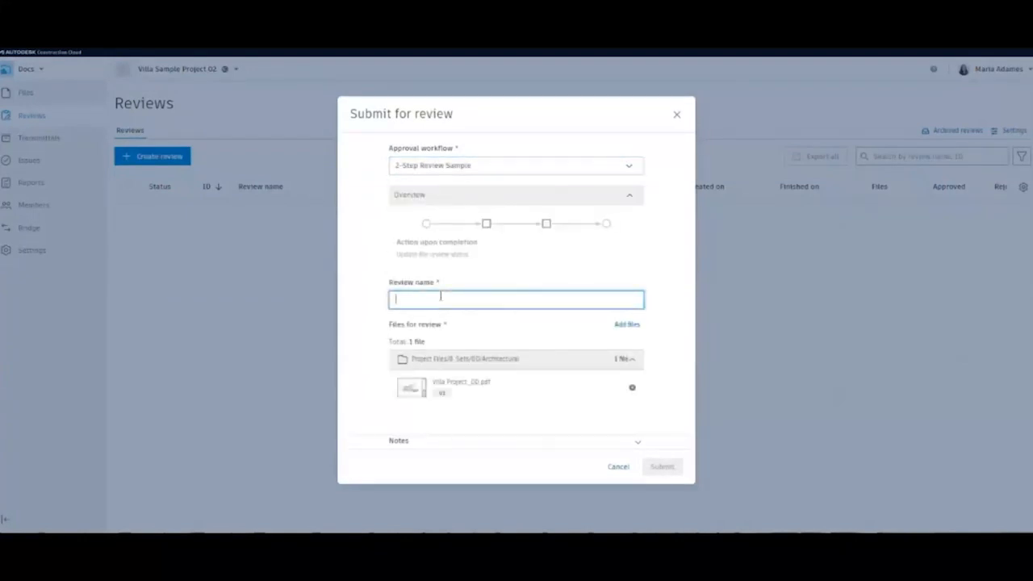
text(Review Sample)
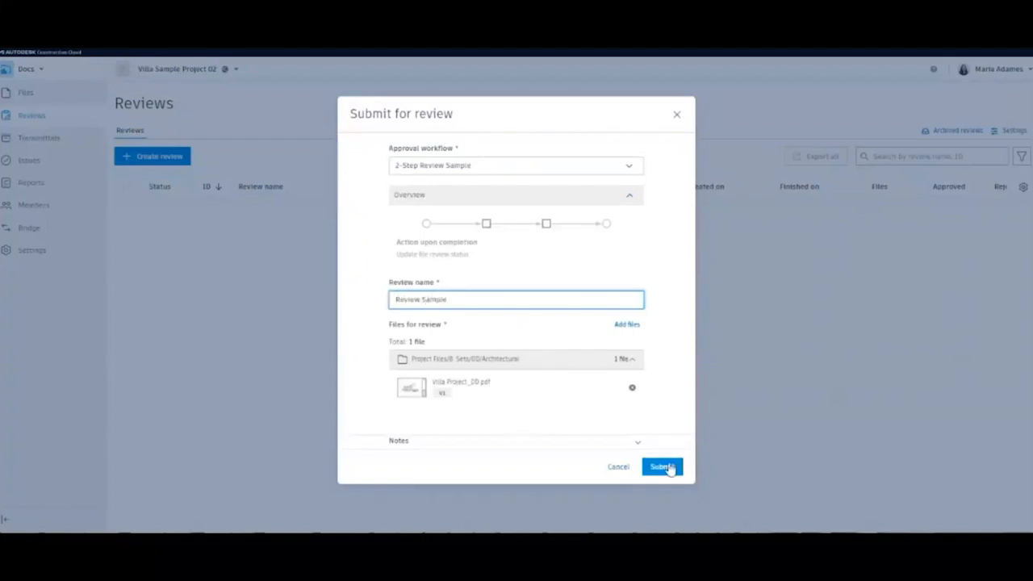
click(637, 443)
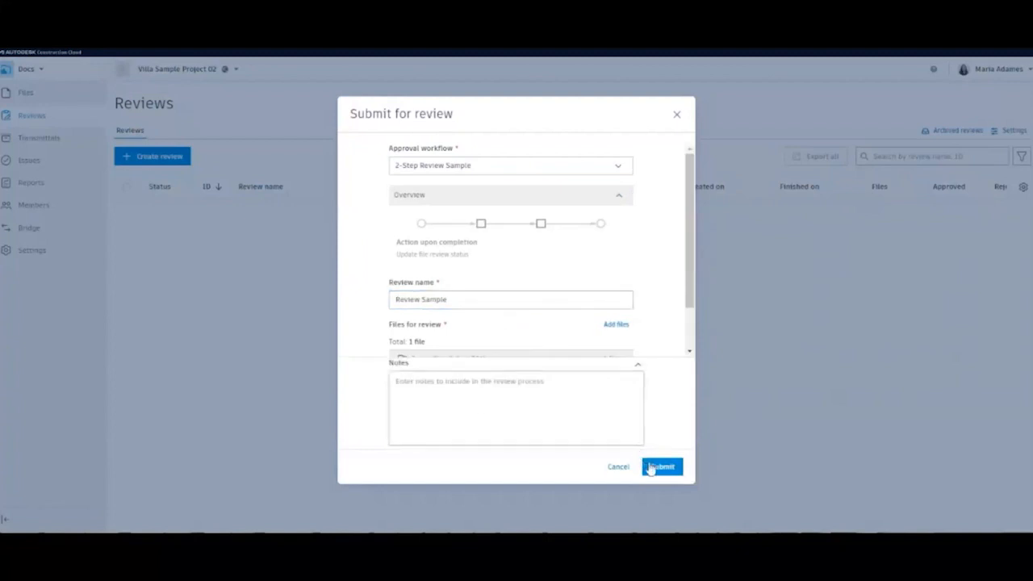
click(660, 466)
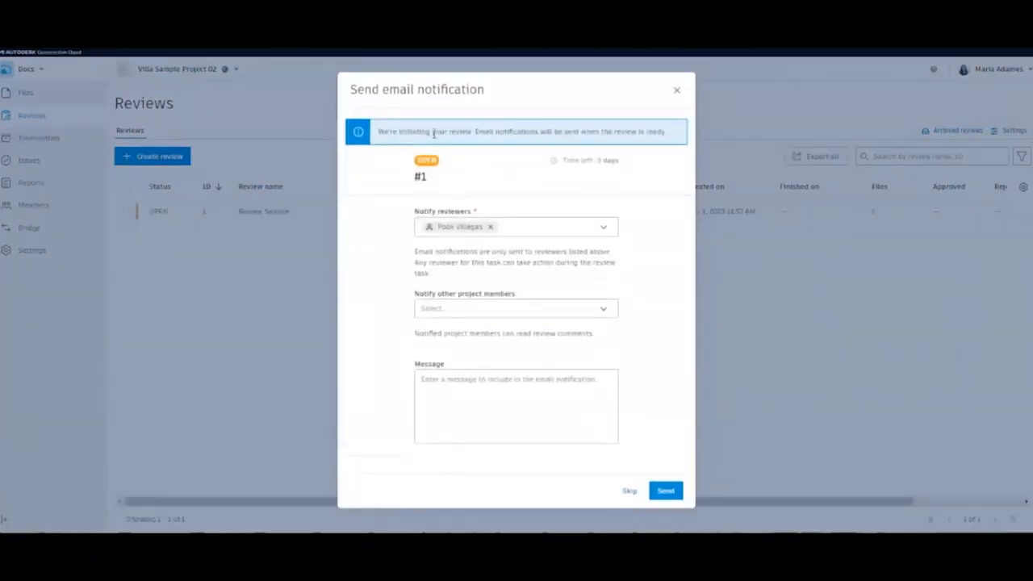
- Notify one more member with the note "This is a sample review", then open review #1
click(484, 313)
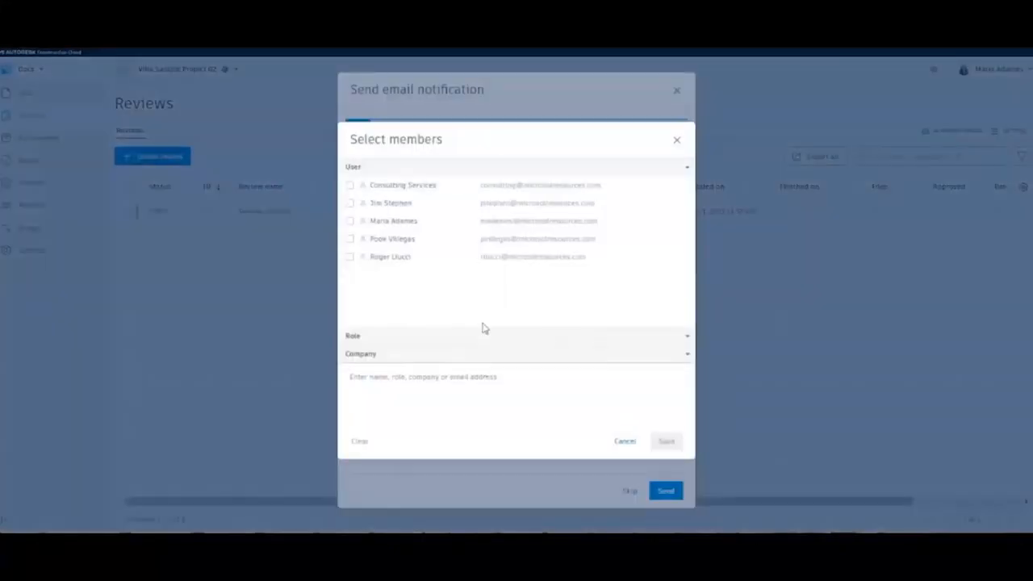
click(350, 258)
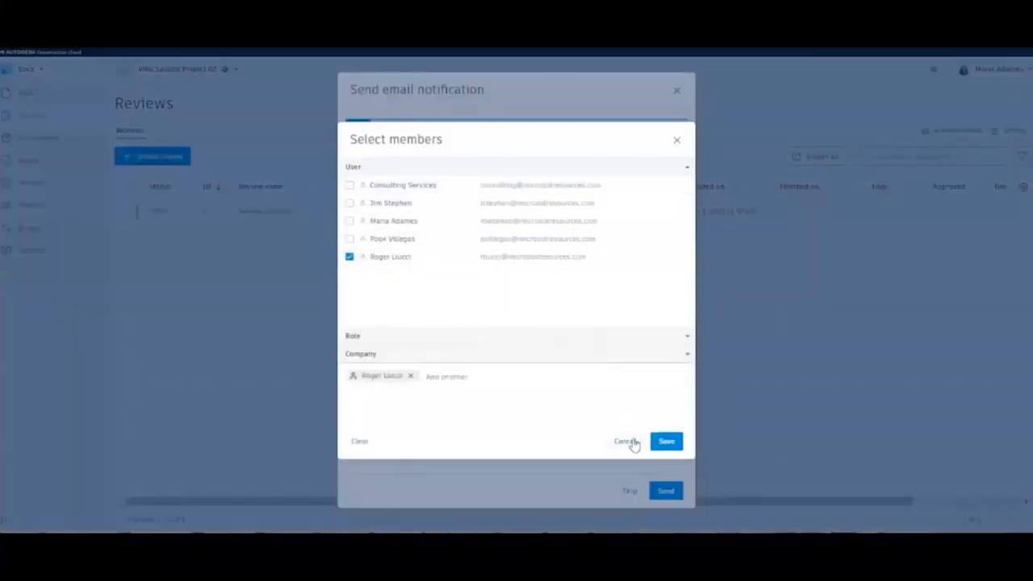
click(667, 441)
click(566, 391)
text(This is a sample review.)
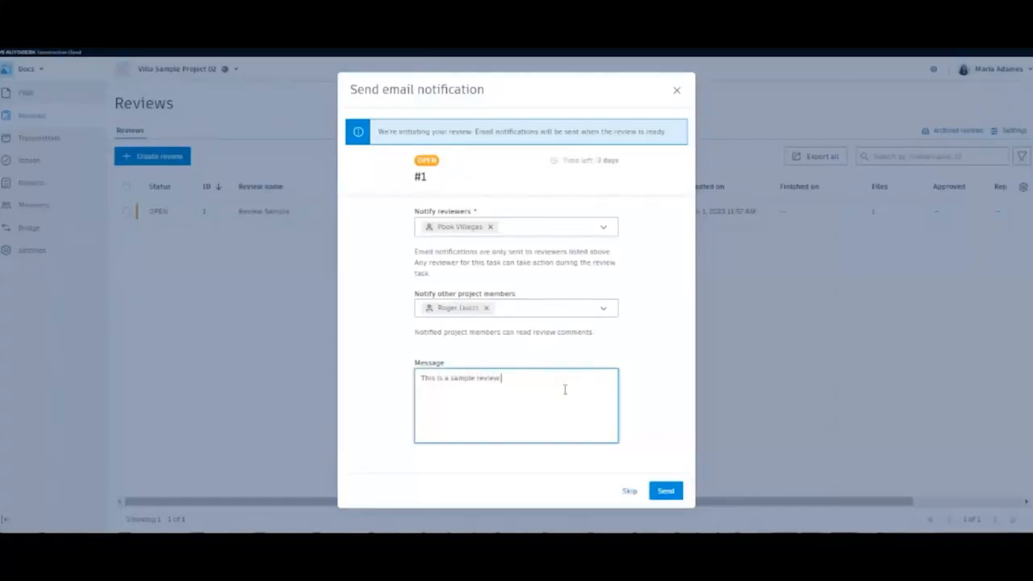
click(662, 490)
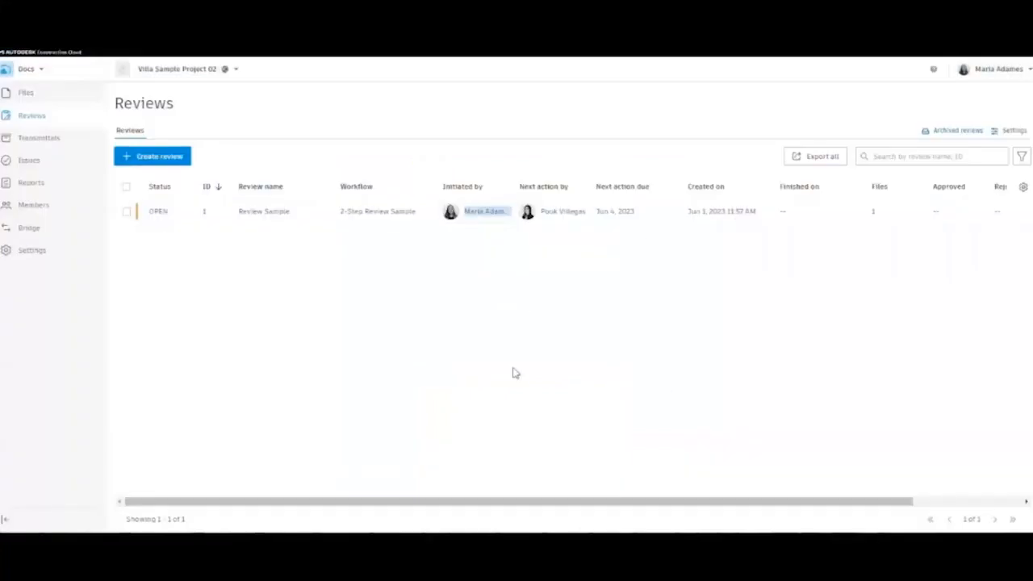
click(157, 214)
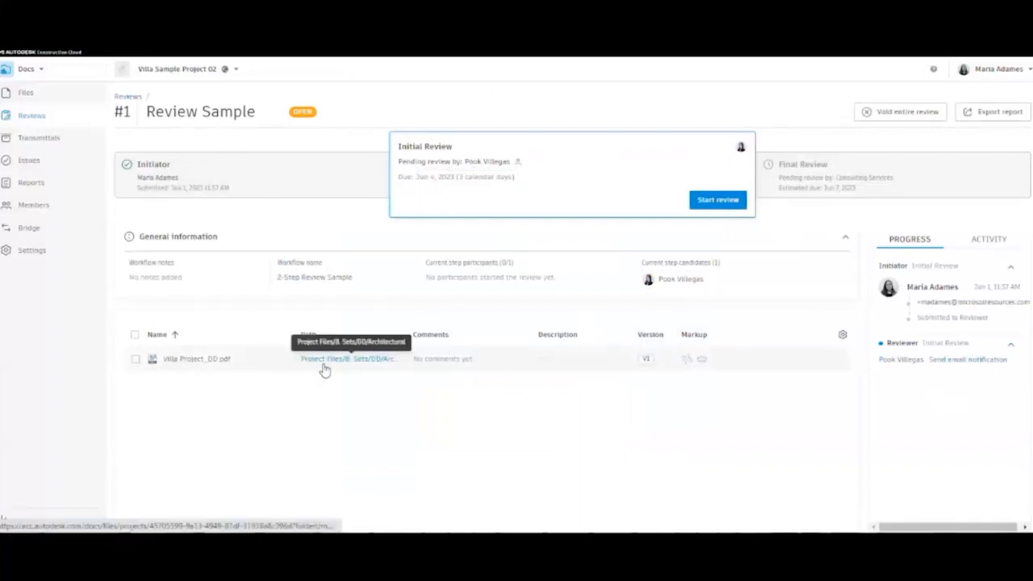
- Open Villa Project_DD.pdf from review #1 and inspect its markups and the Client Feedback issue
click(999, 243)
click(185, 360)
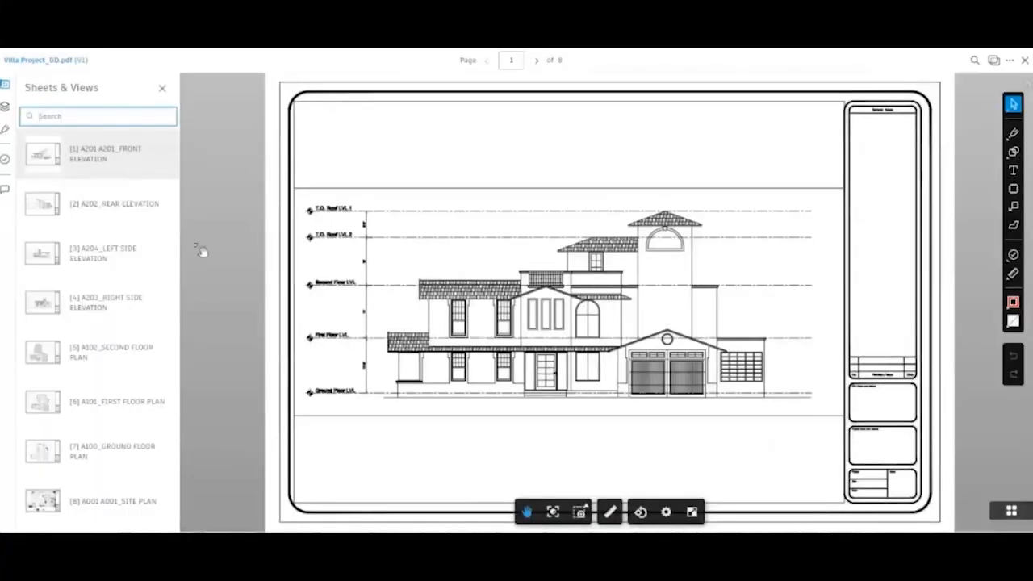
click(6, 130)
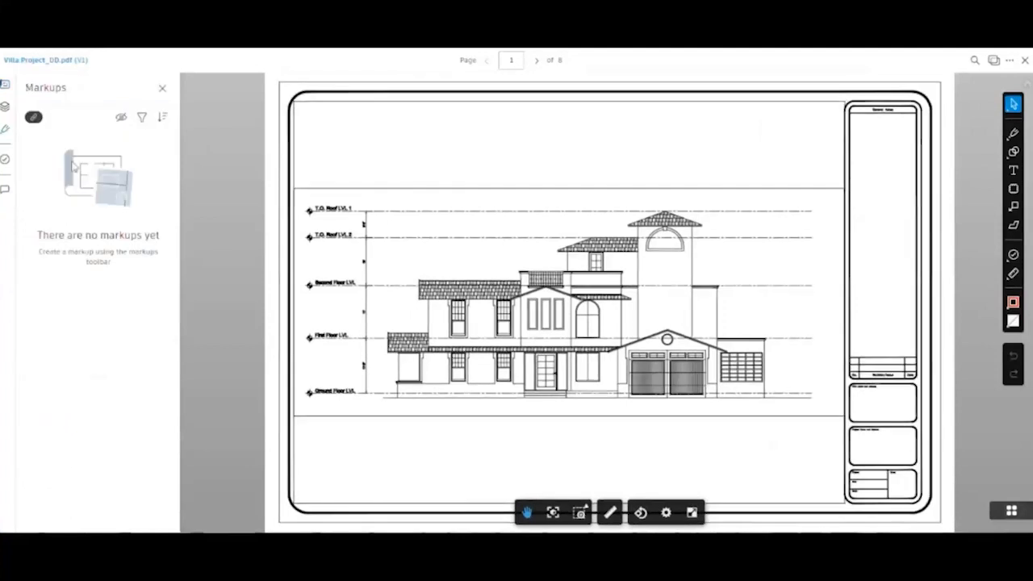
click(5, 159)
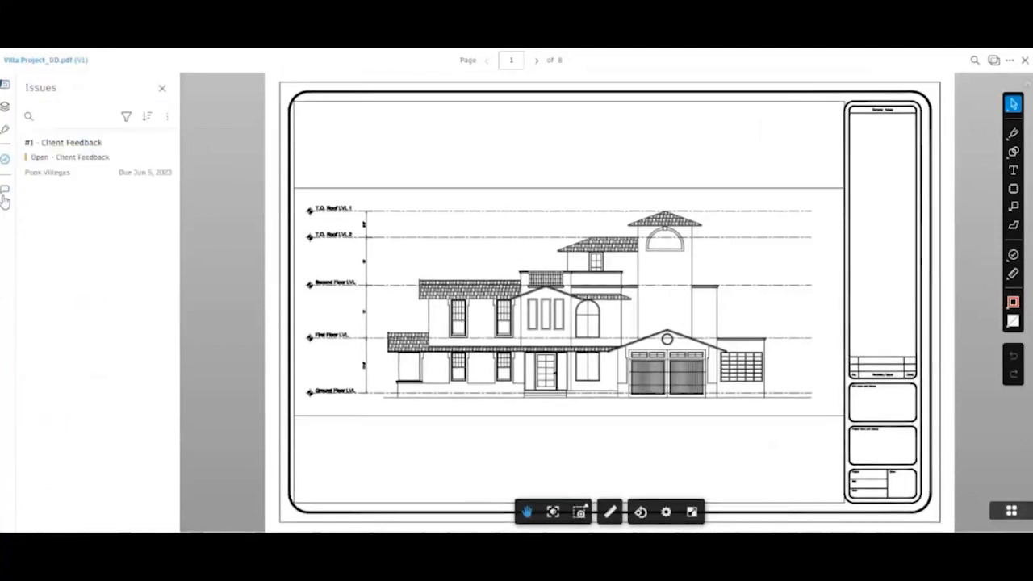
click(54, 169)
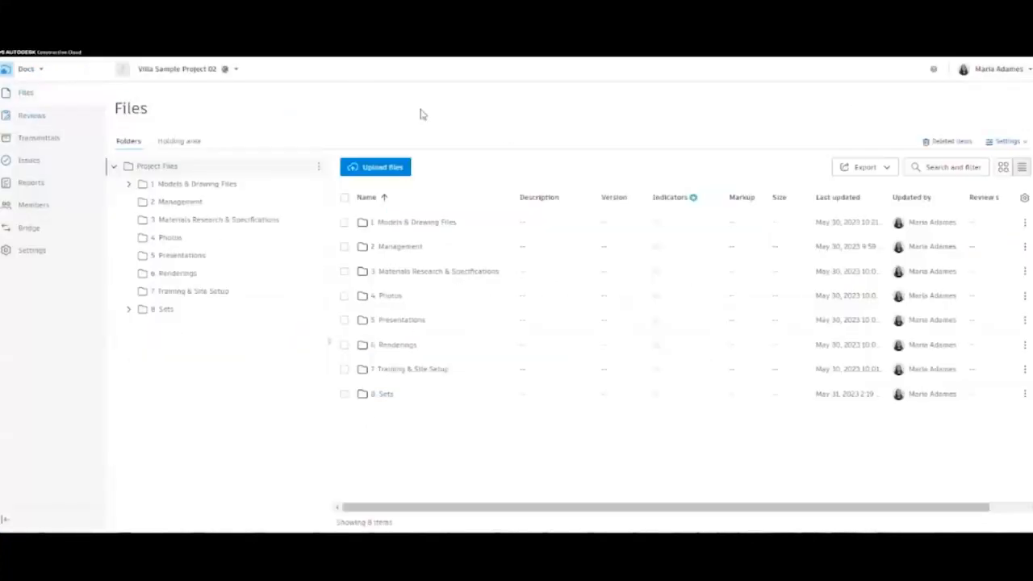
- Create a transmittal containing Villa Project_DD.pdf from 8. Sets/DD/Architectural
click(48, 139)
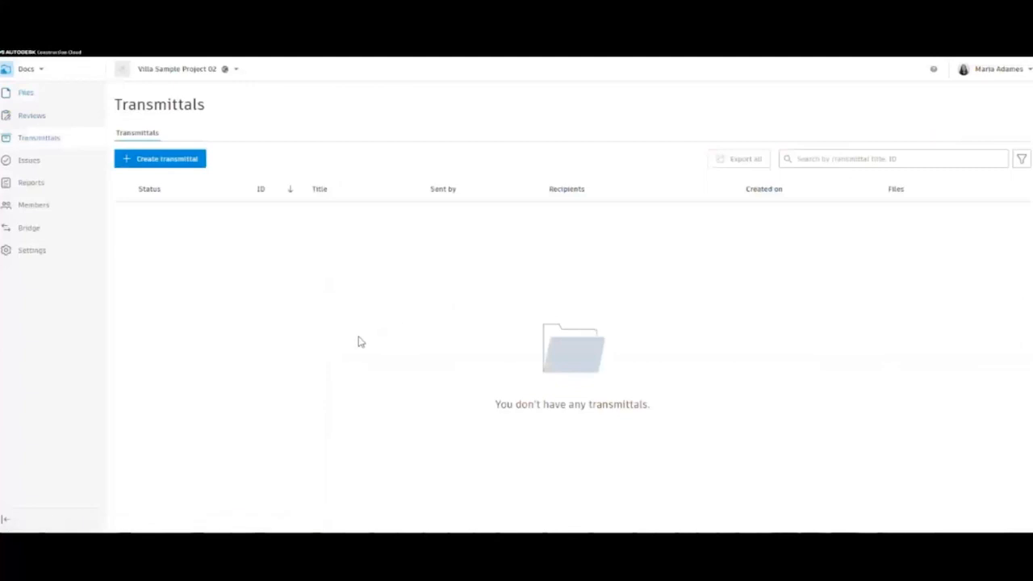
click(169, 159)
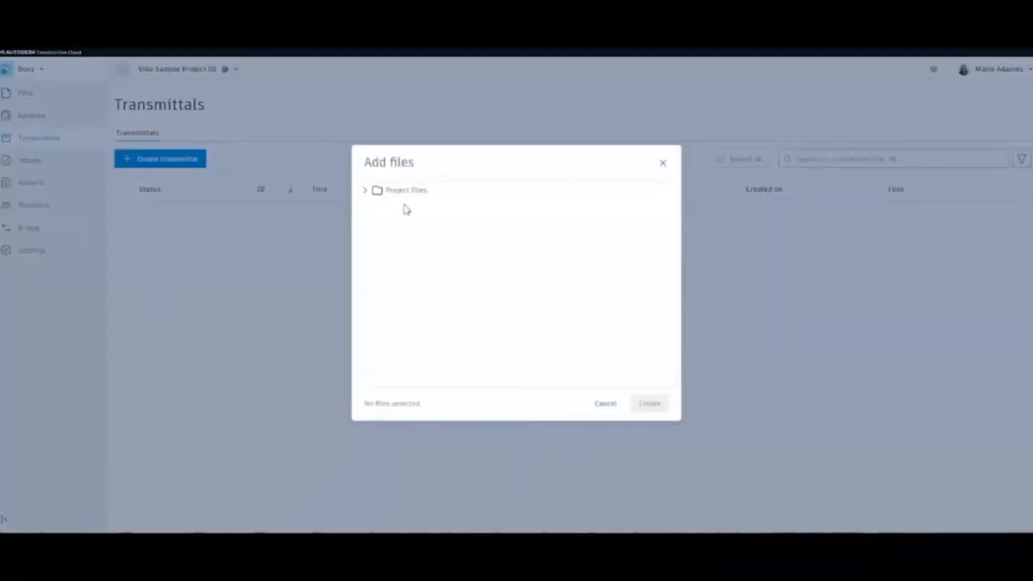
click(365, 191)
click(379, 333)
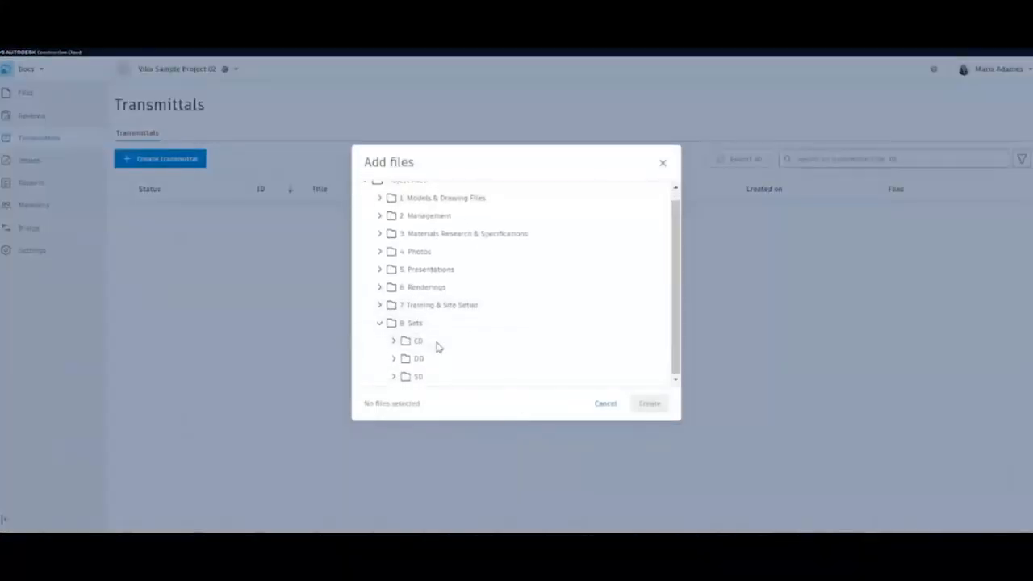
click(396, 358)
scroll(452, 347, down, 2)
click(431, 286)
click(436, 305)
click(650, 404)
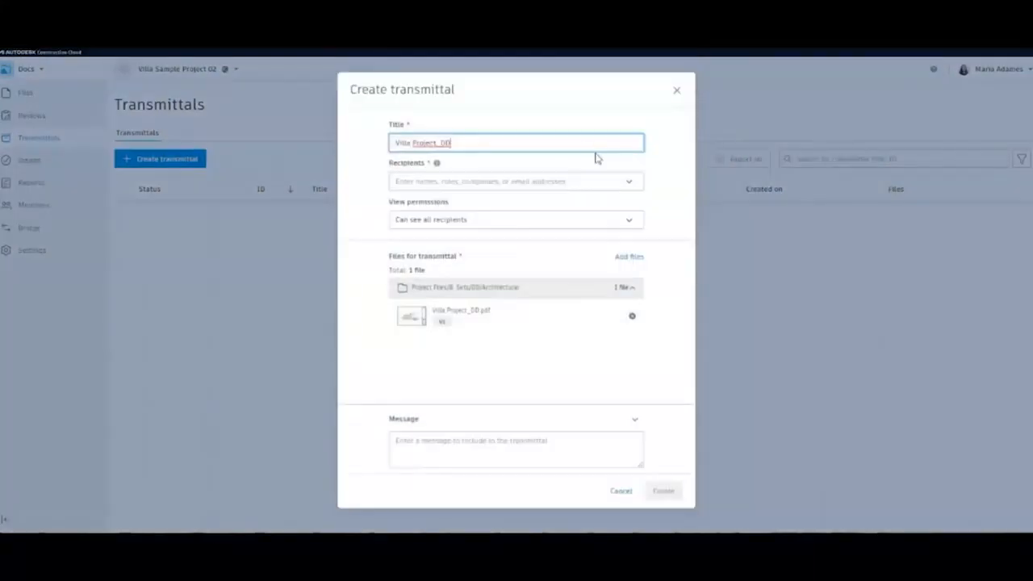
- Add two project members as the transmittal's recipients
click(444, 181)
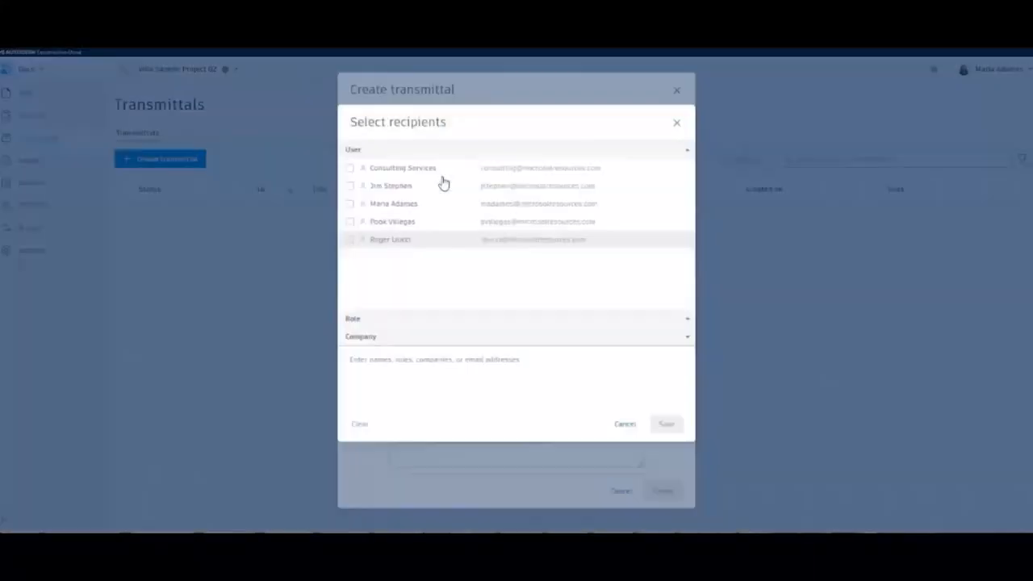
click(348, 239)
click(349, 256)
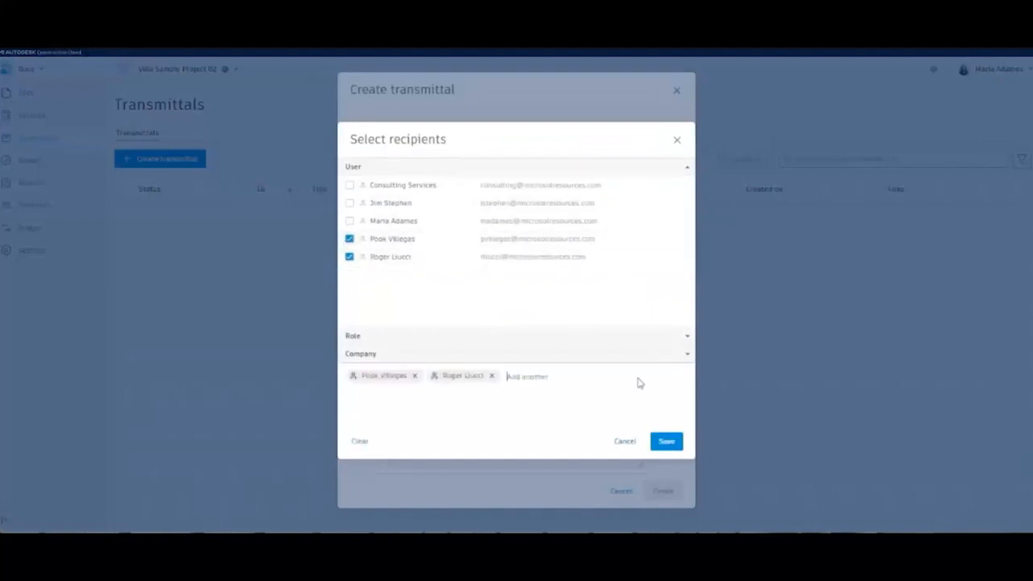
click(661, 444)
click(416, 224)
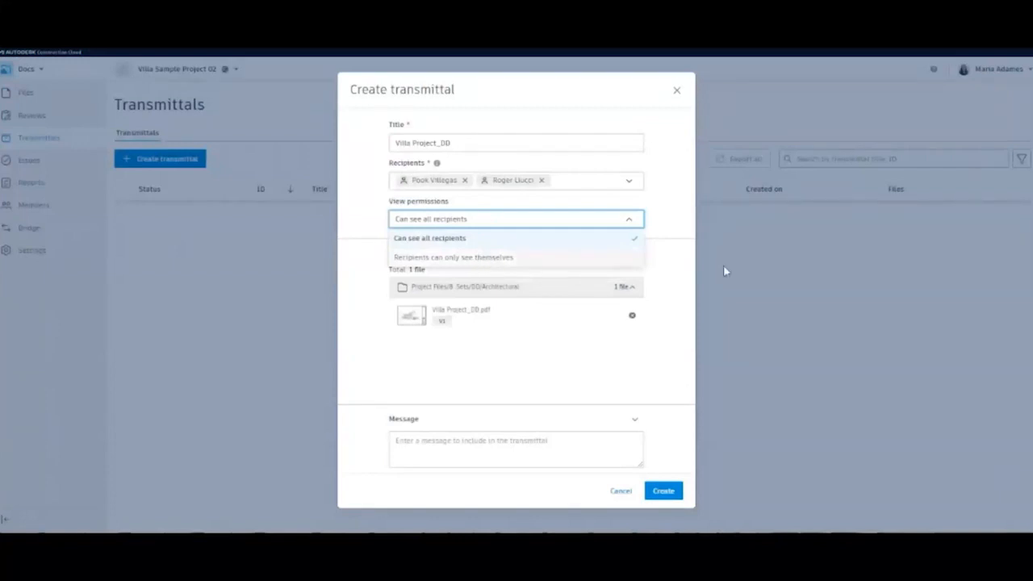
- Send the transmittal with message "DD Set transmittal sample", keeping Can see all recipients
click(692, 259)
click(517, 446)
text(DD Set transmittal sample)
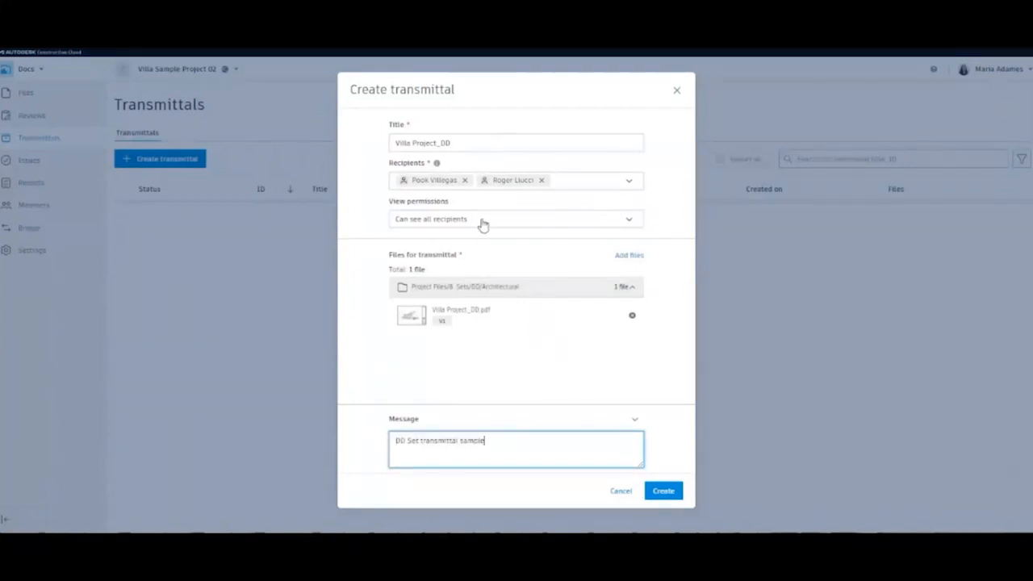
click(437, 164)
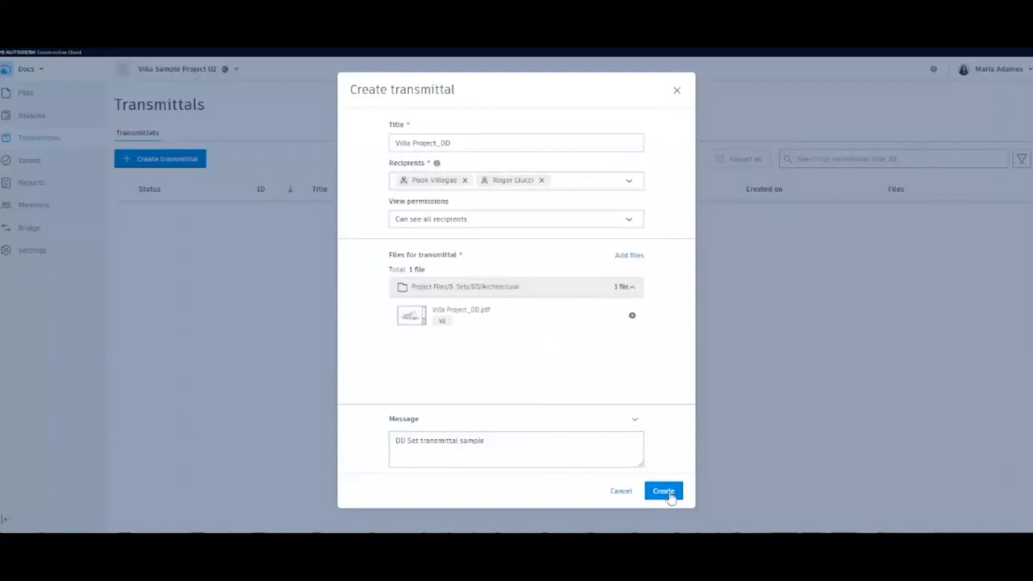
click(671, 499)
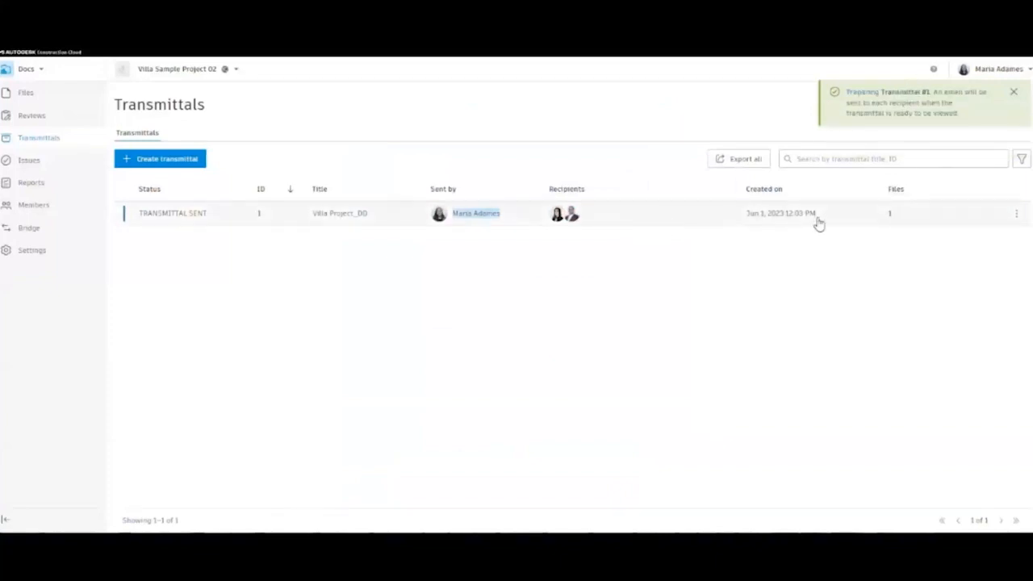
click(1016, 216)
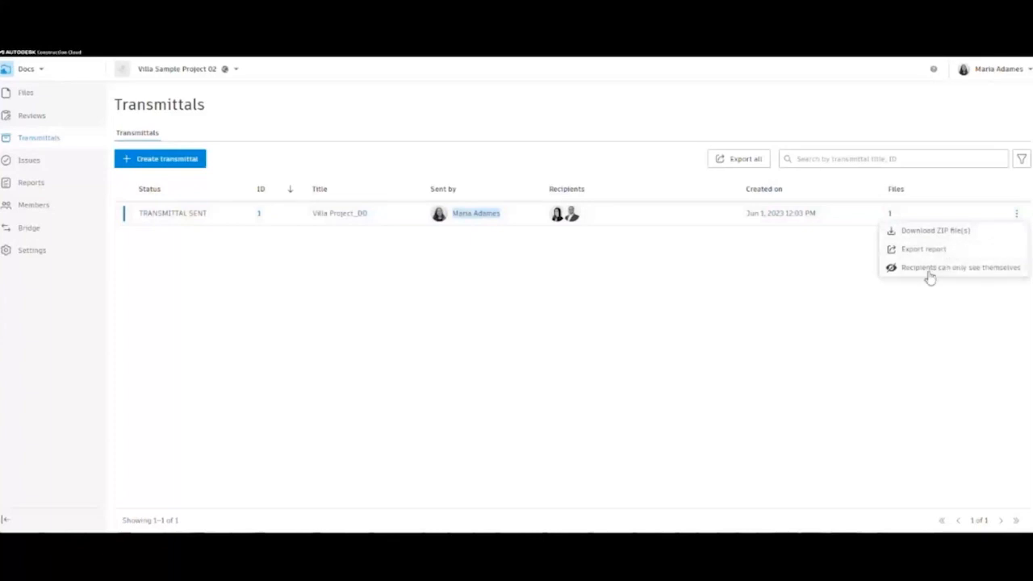
click(771, 314)
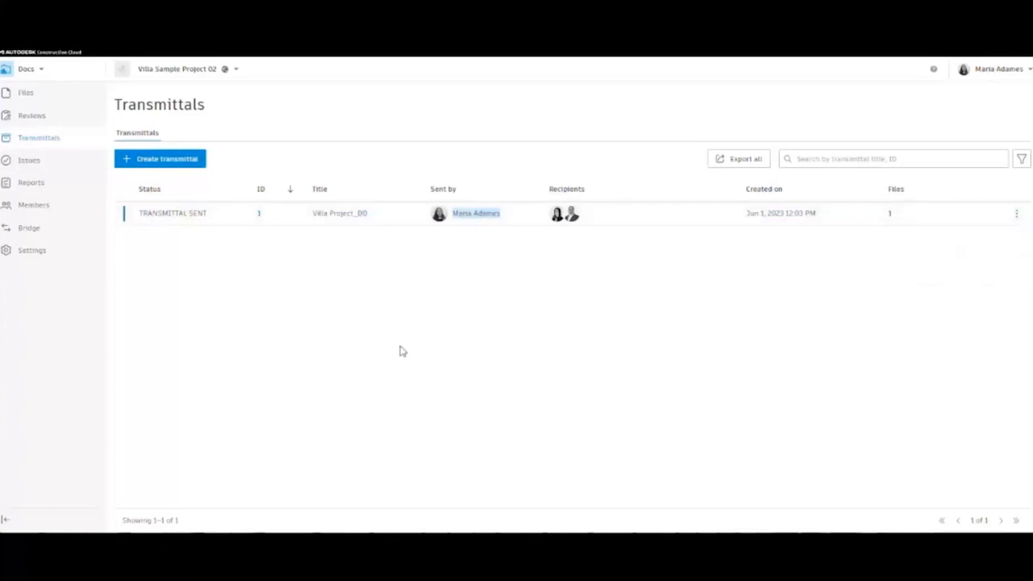